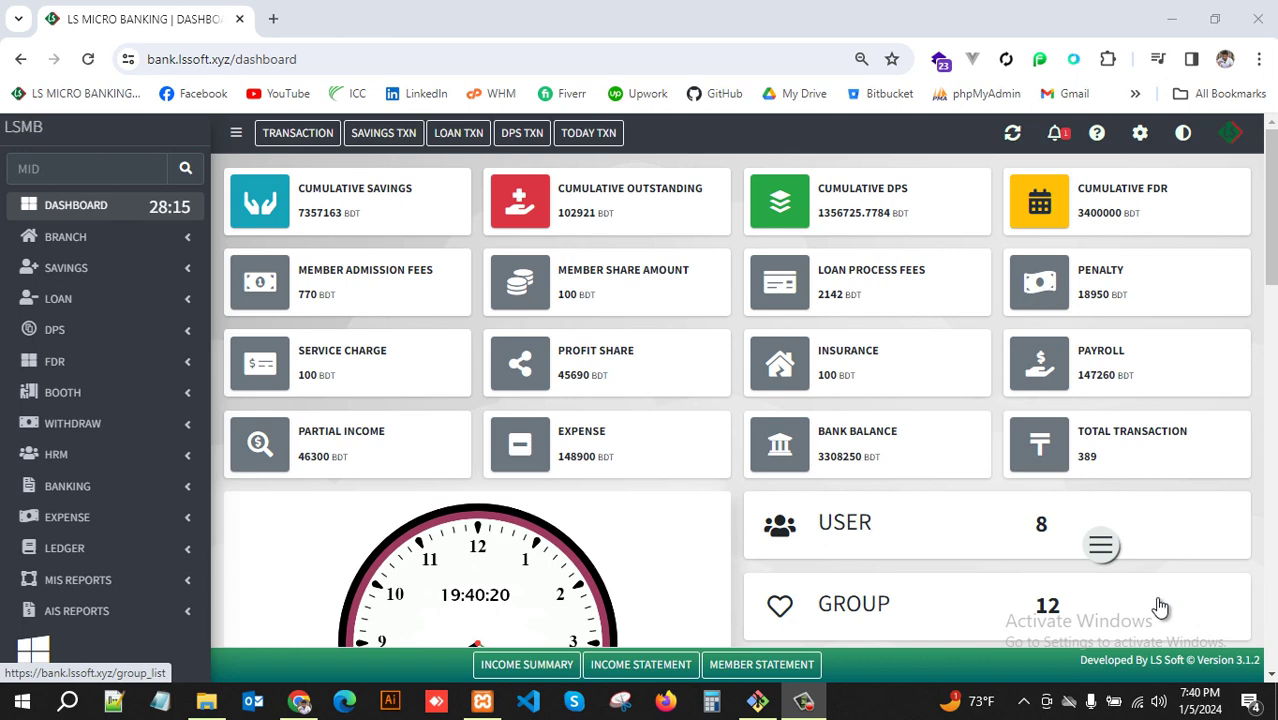
- Open the list of pending withdraw transactions
click(186, 428)
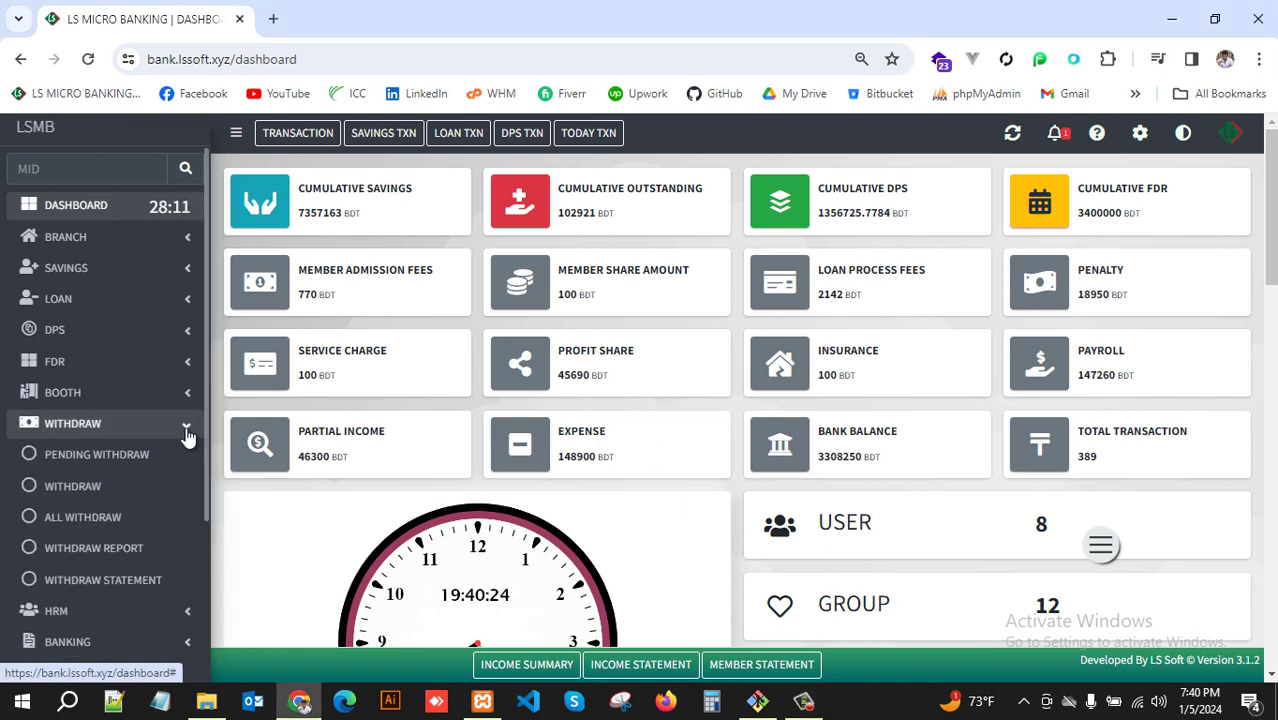
click(178, 430)
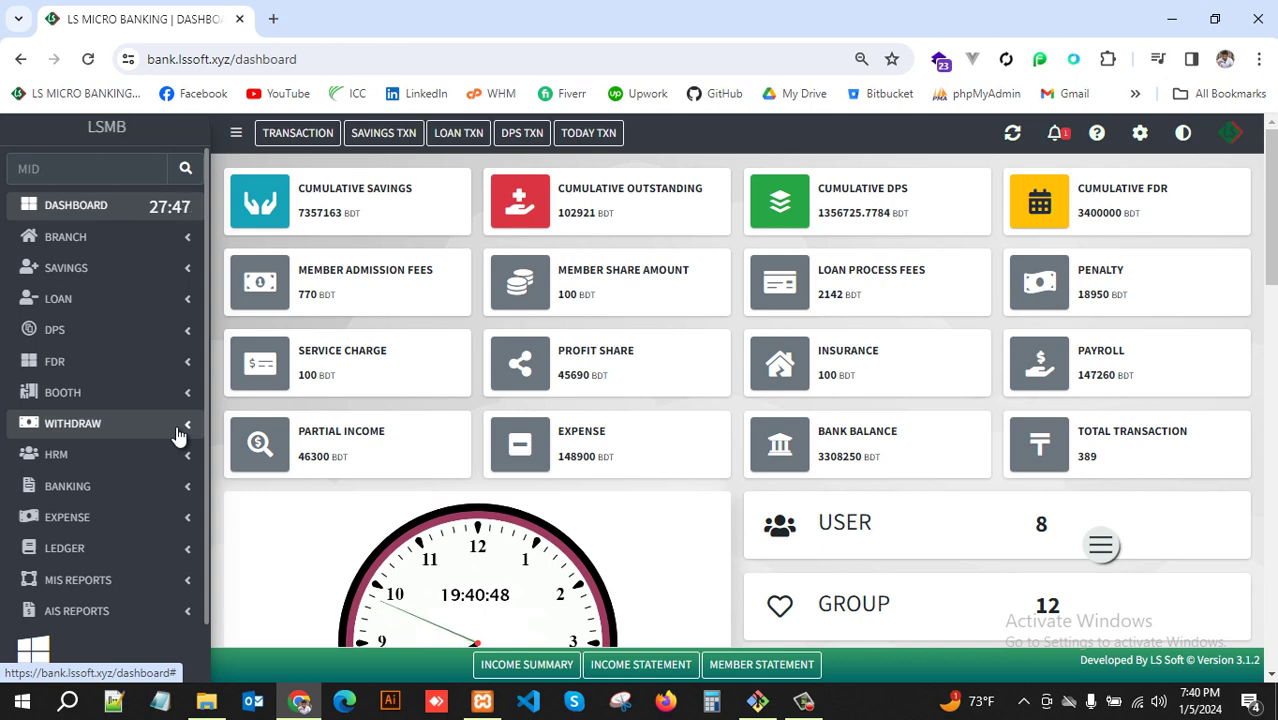
scroll(178, 432, down, 1)
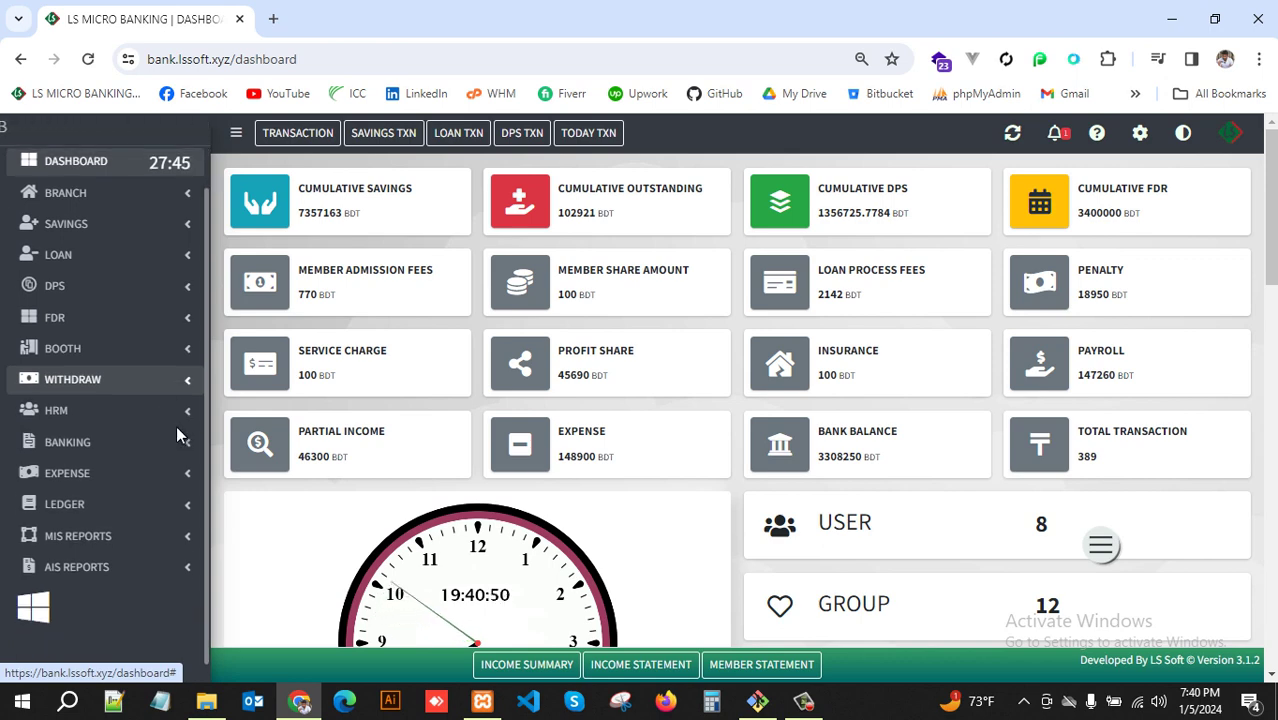
click(170, 383)
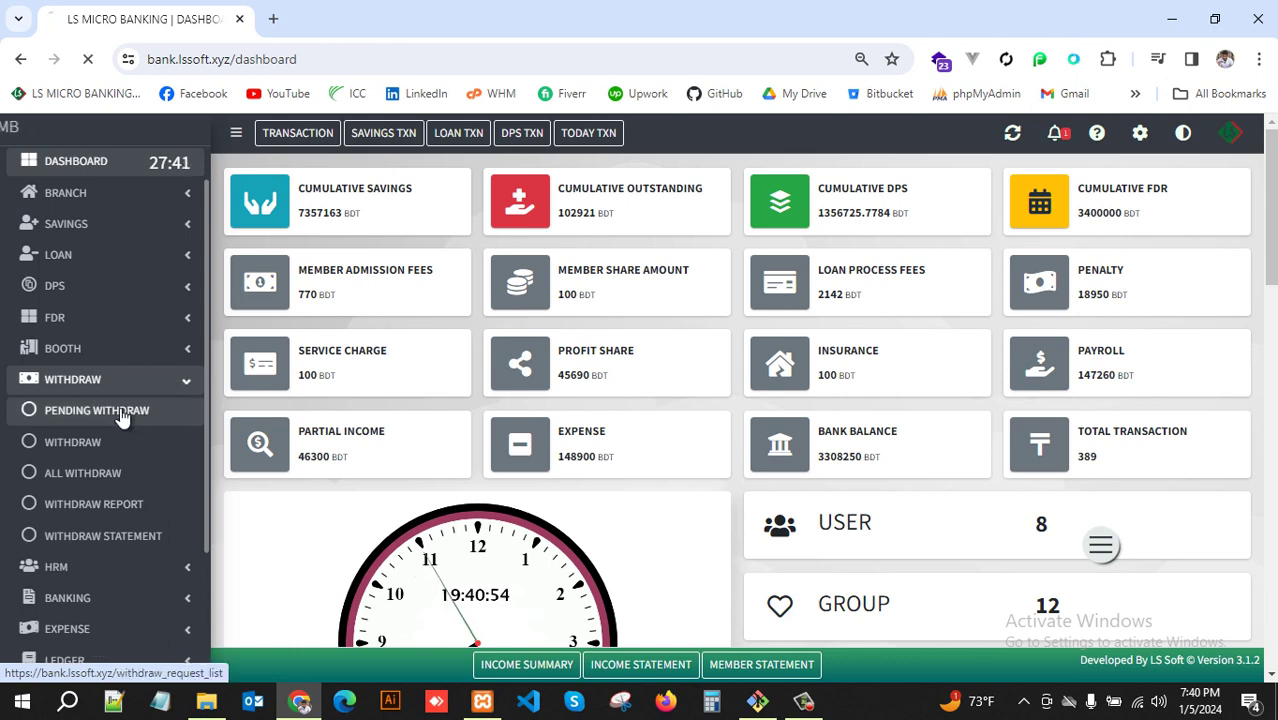
click(120, 412)
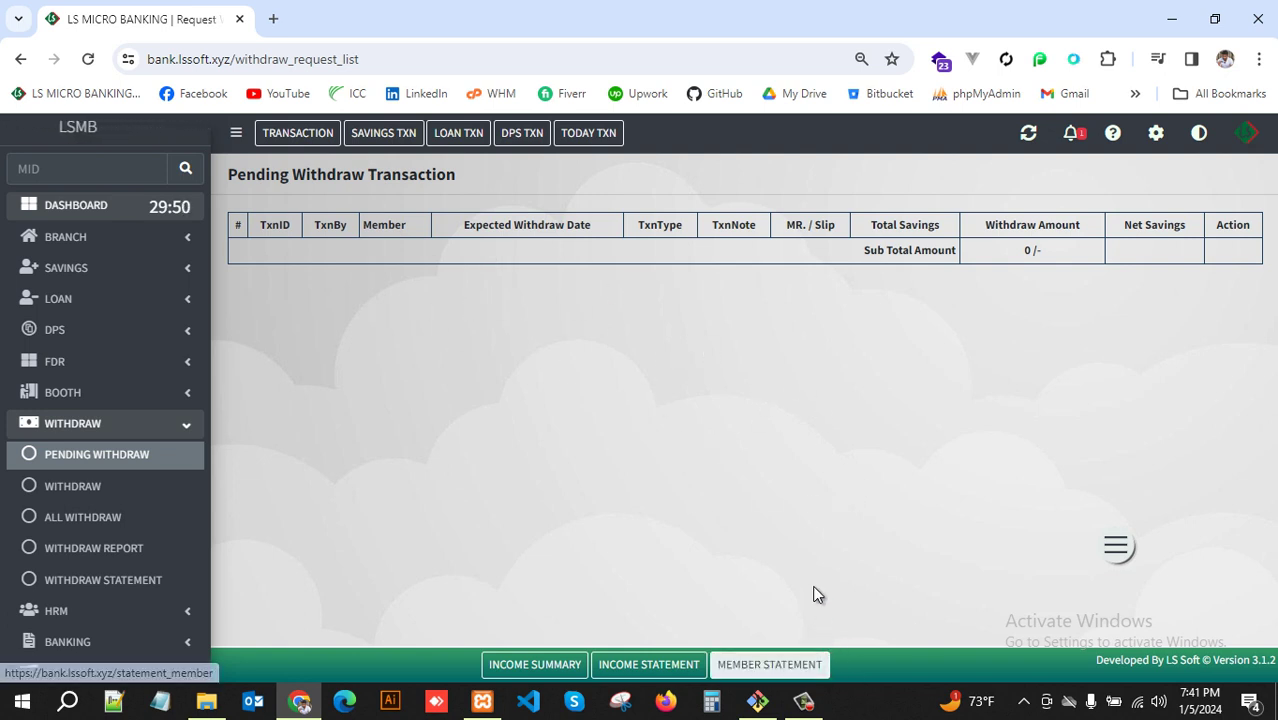
click(806, 708)
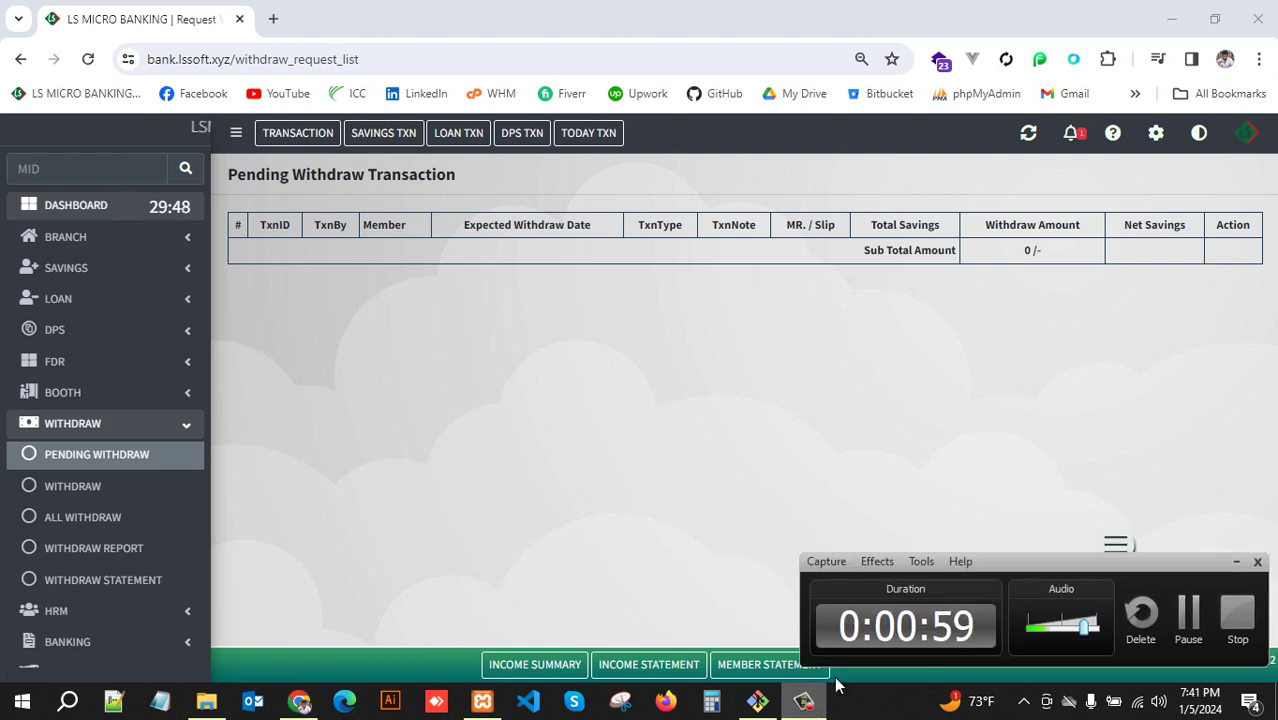
click(1192, 610)
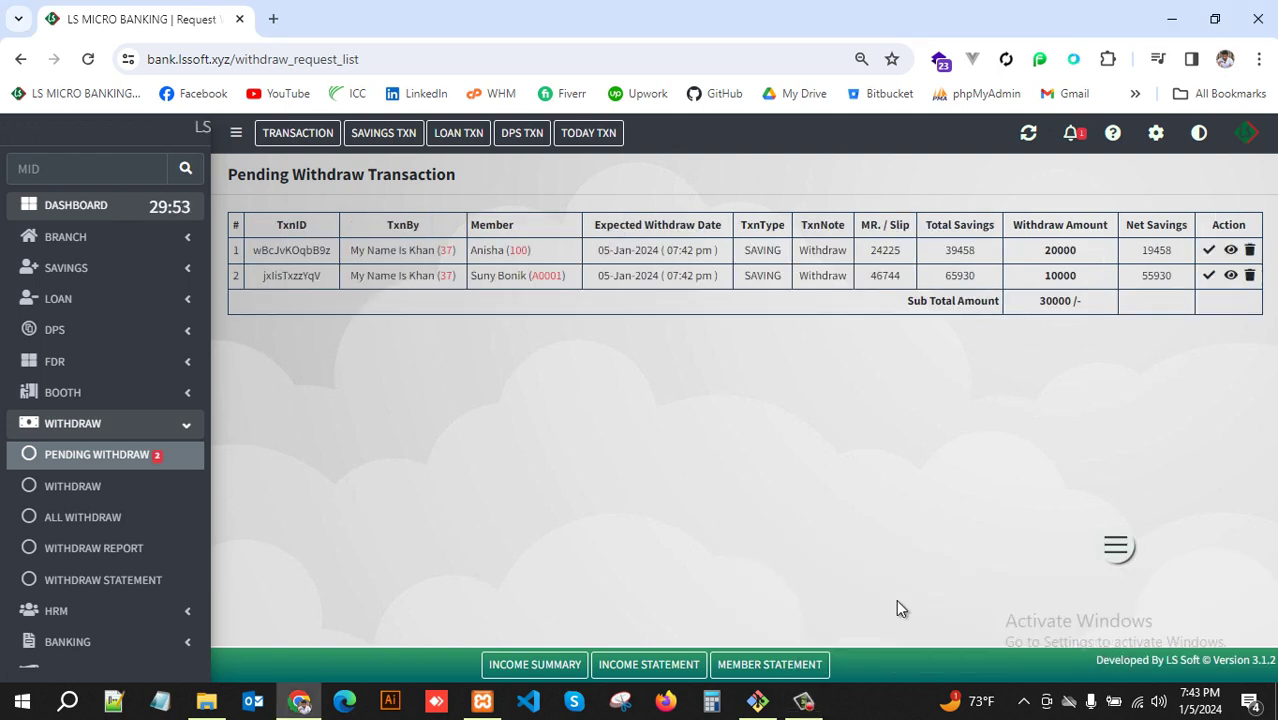
click(806, 704)
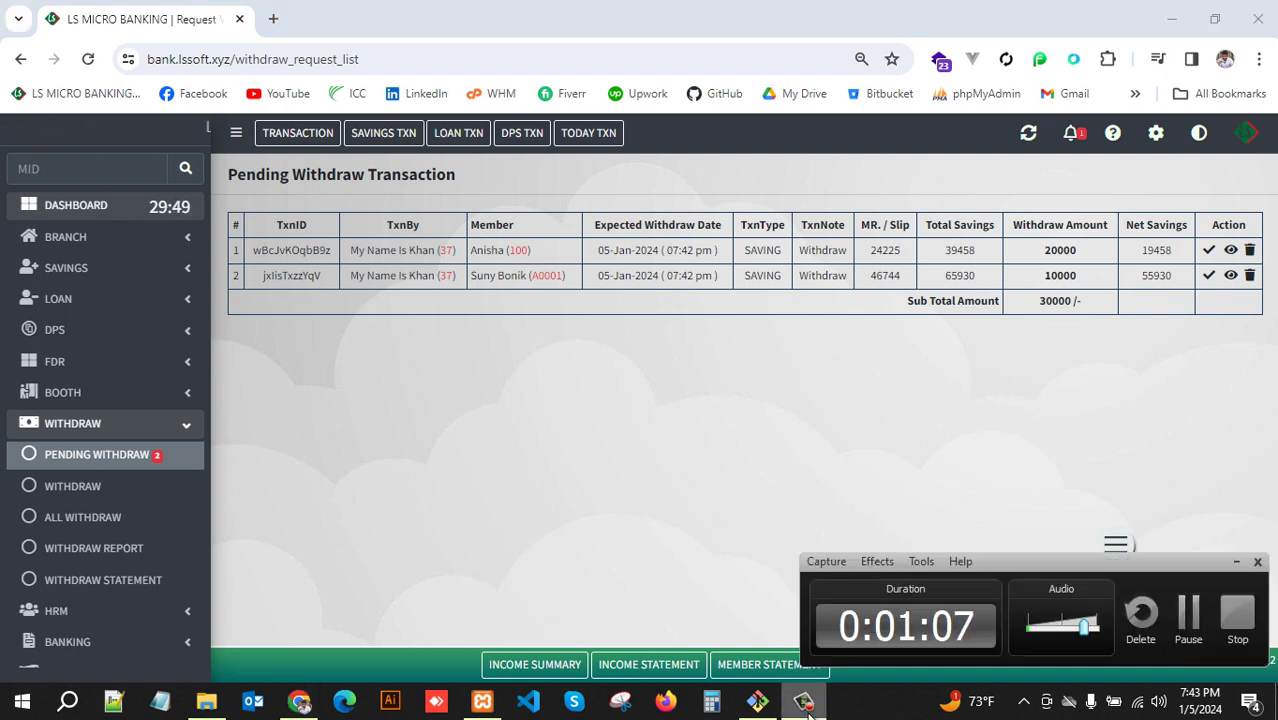
click(806, 704)
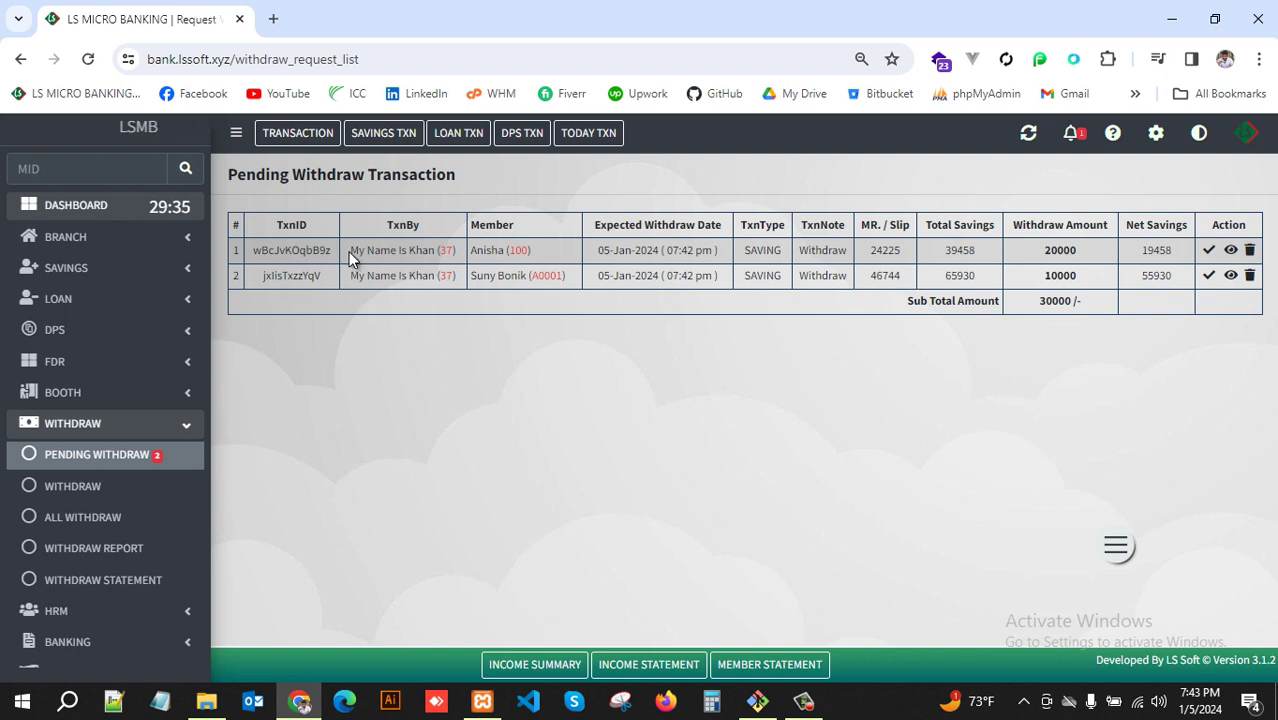
- Examine the first pending withdrawal's expected date, slip number, savings, withdraw amount and net savings, plus the subtotal of all requests
drag(350, 252, 706, 250)
click(597, 251)
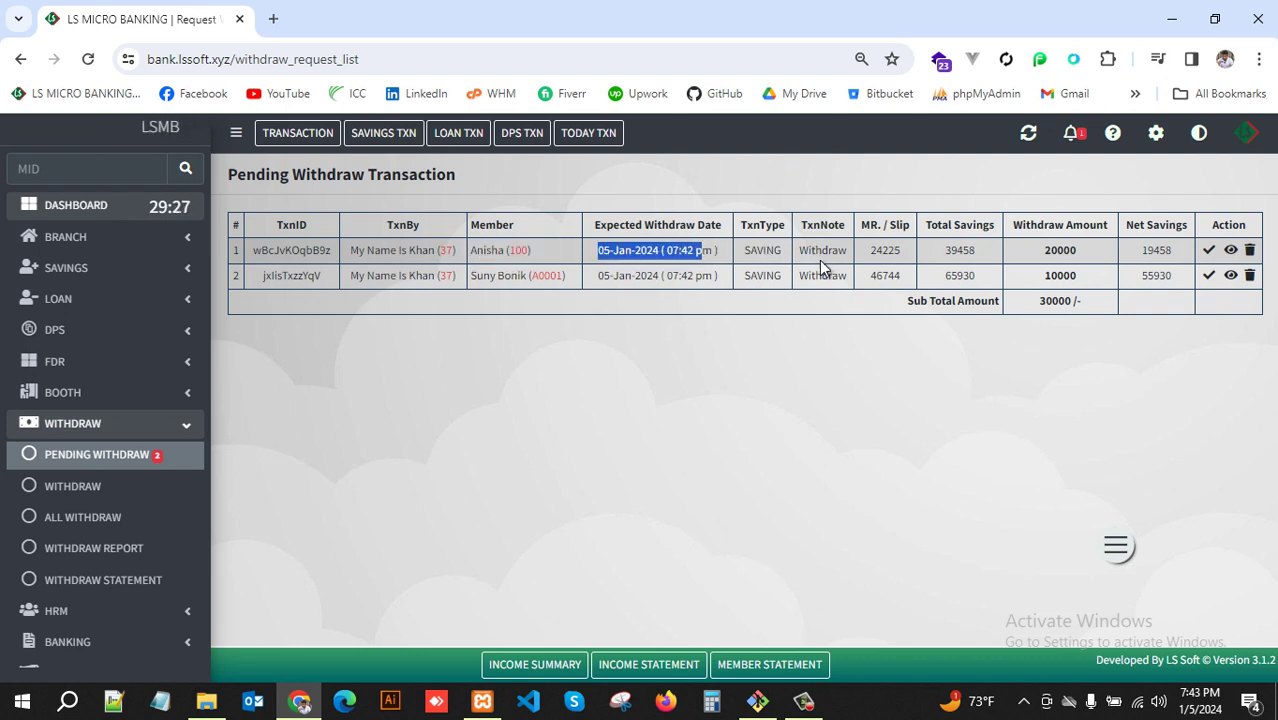
click(870, 257)
drag(870, 257, 1190, 258)
click(982, 253)
click(1108, 246)
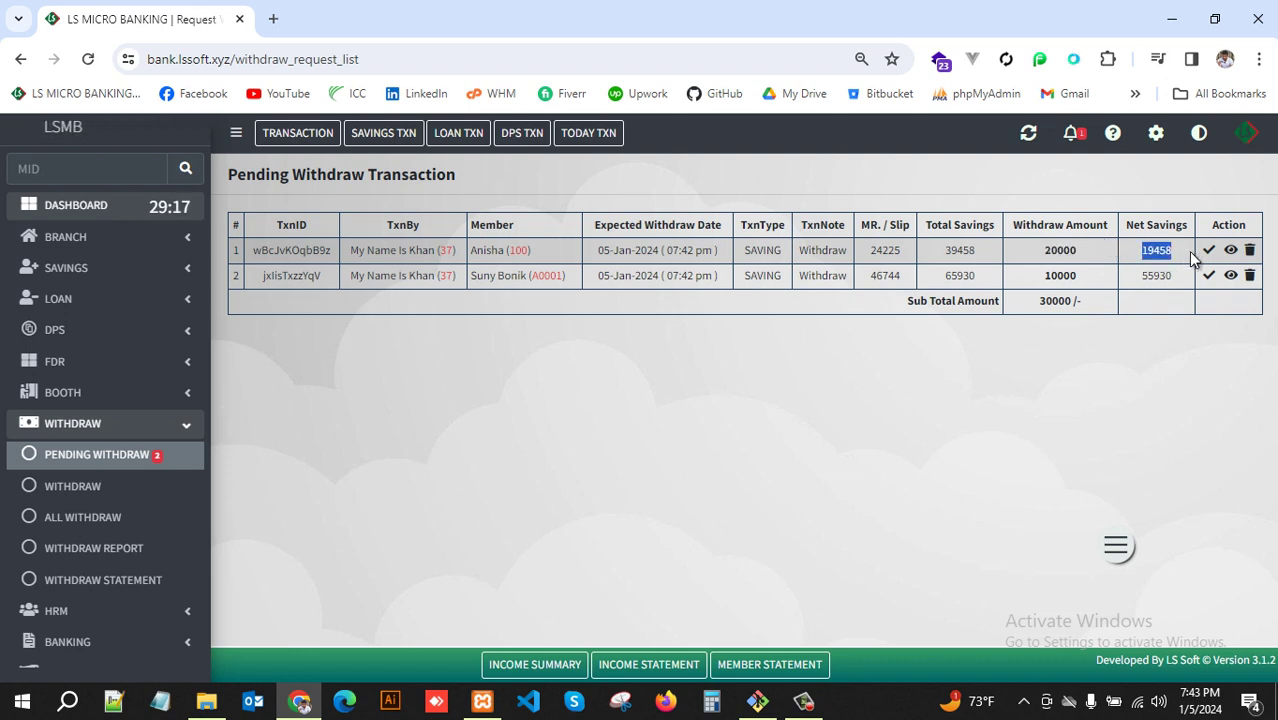
click(1145, 350)
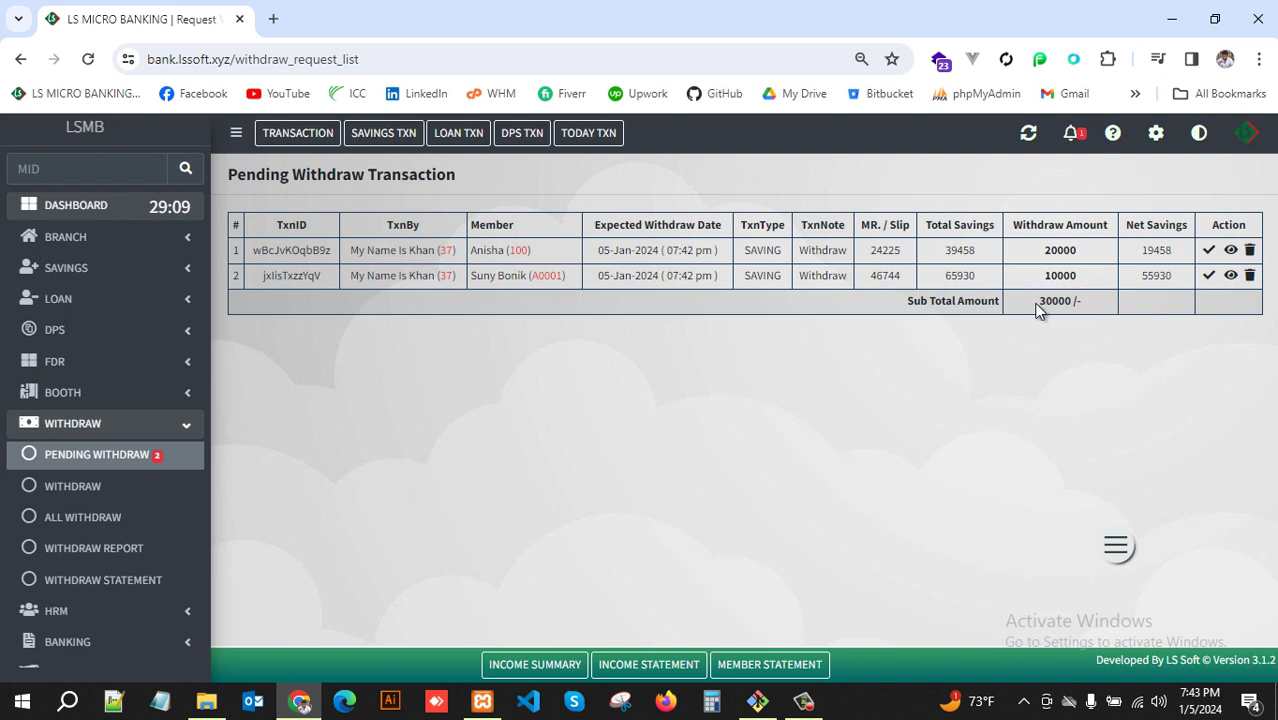
mouse_move(1029, 304)
mouse_down()
mouse_move(1075, 306)
mouse_move(1110, 333)
mouse_up()
click(1113, 336)
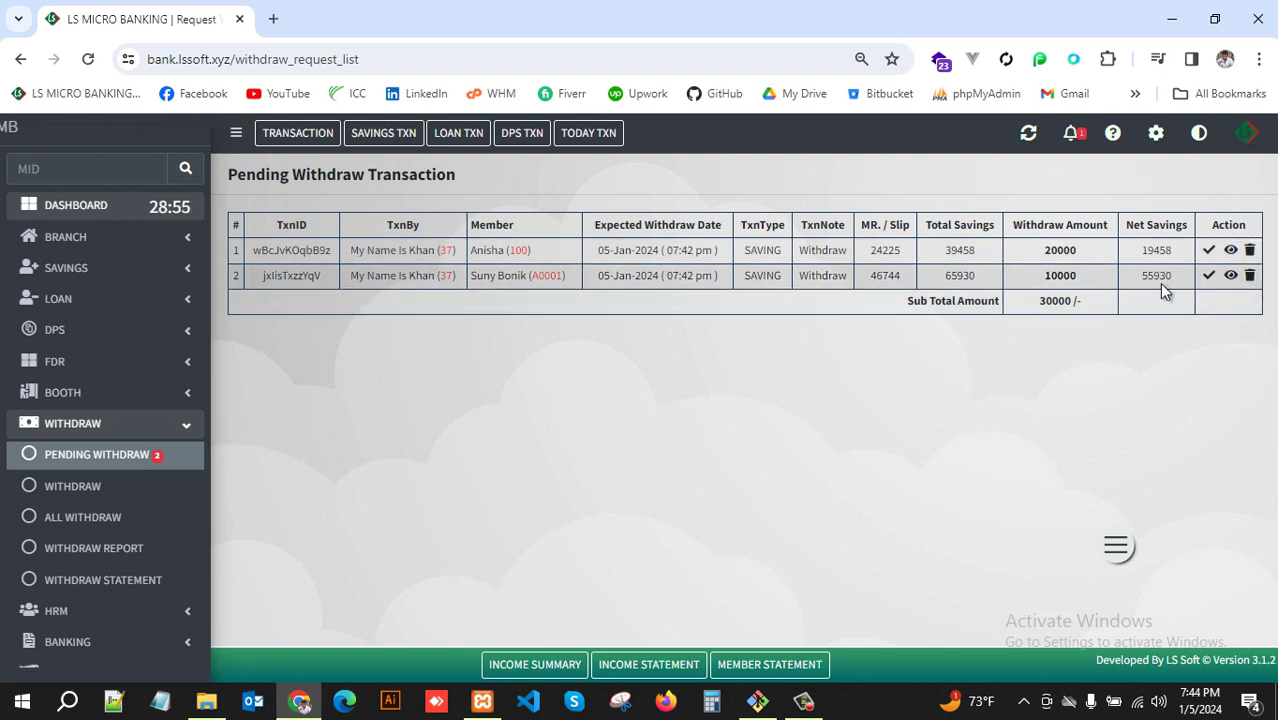
- View the invoice details of the pending 20000 withdrawal, and return to the pending list
click(1230, 252)
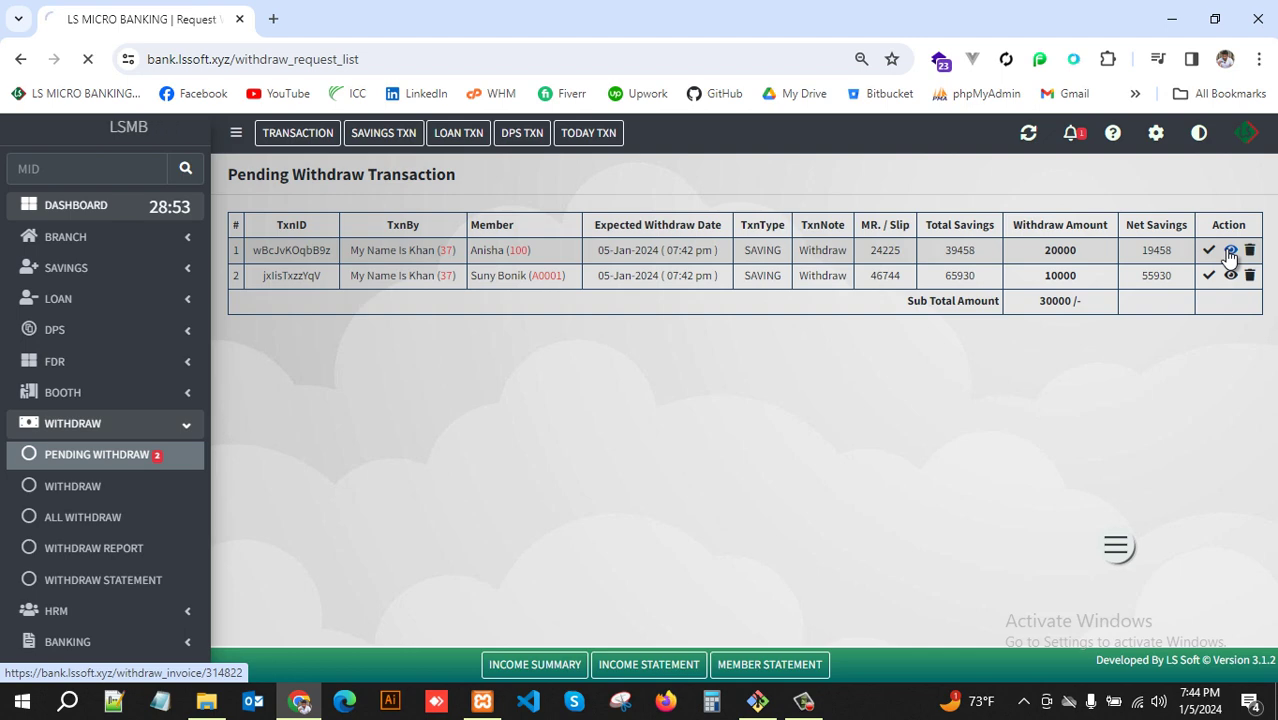
scroll(675, 445, down, 1)
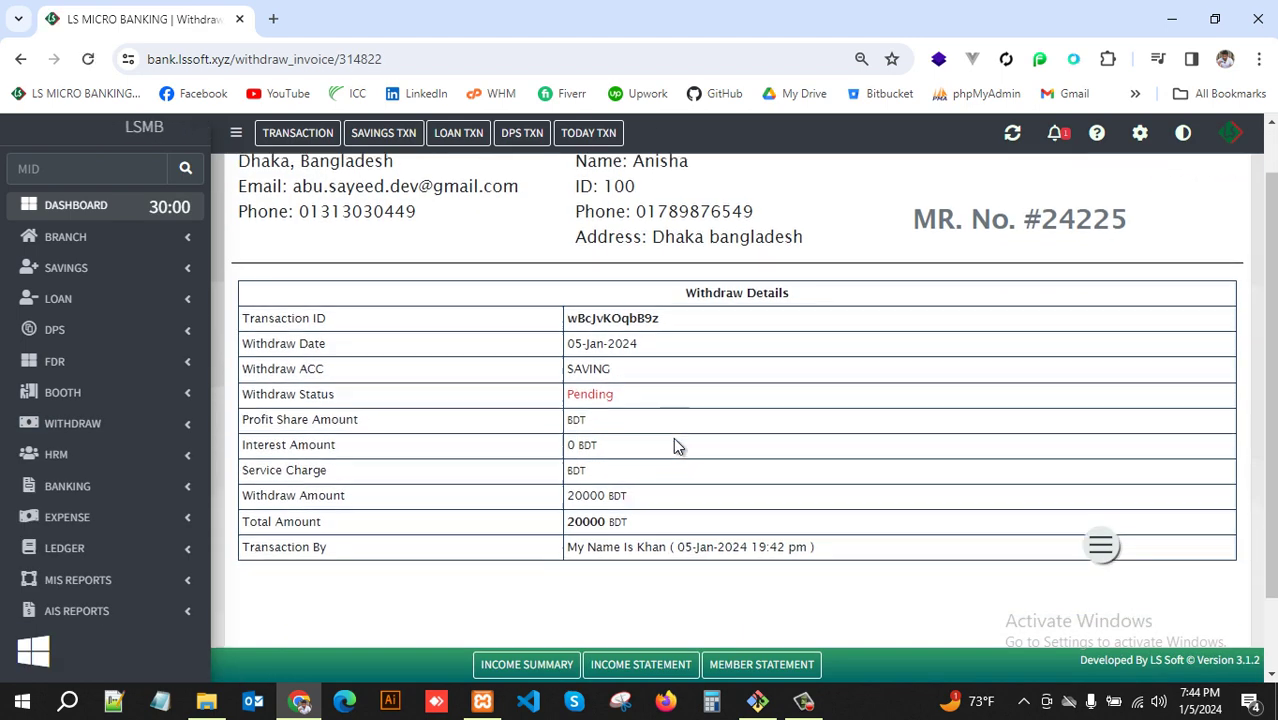
scroll(675, 445, down, 1)
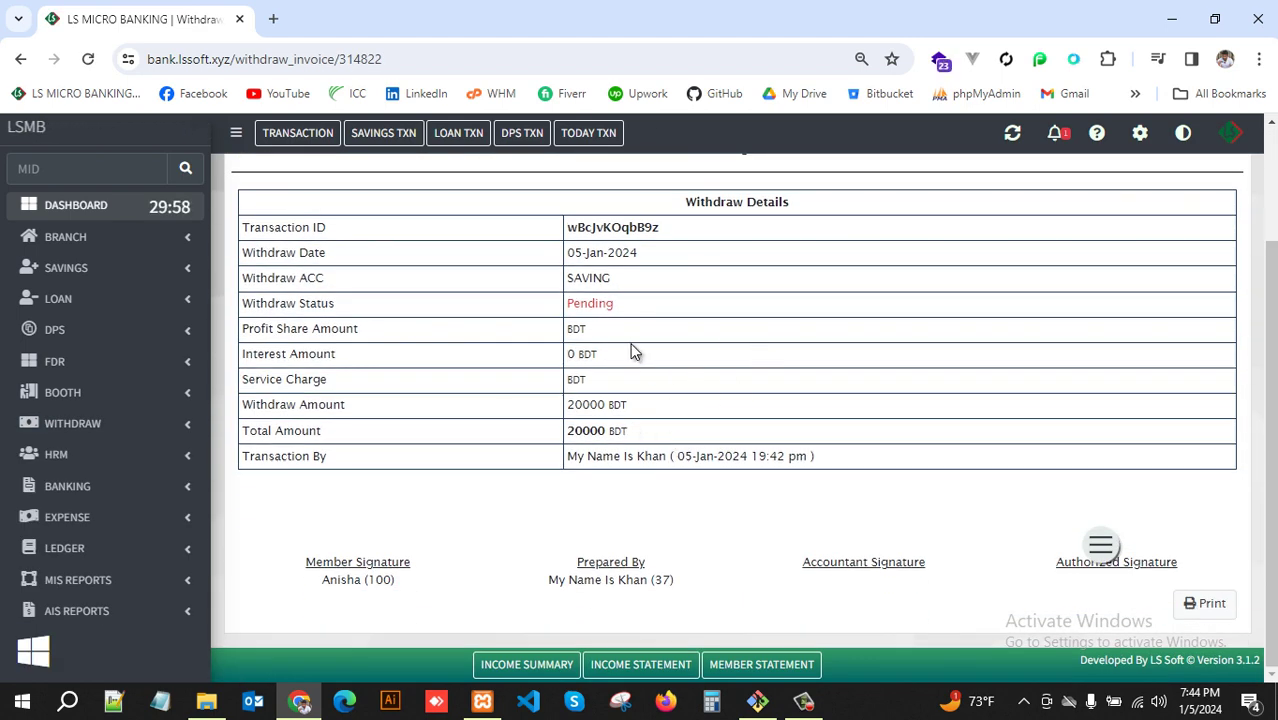
scroll(630, 350, up, 2)
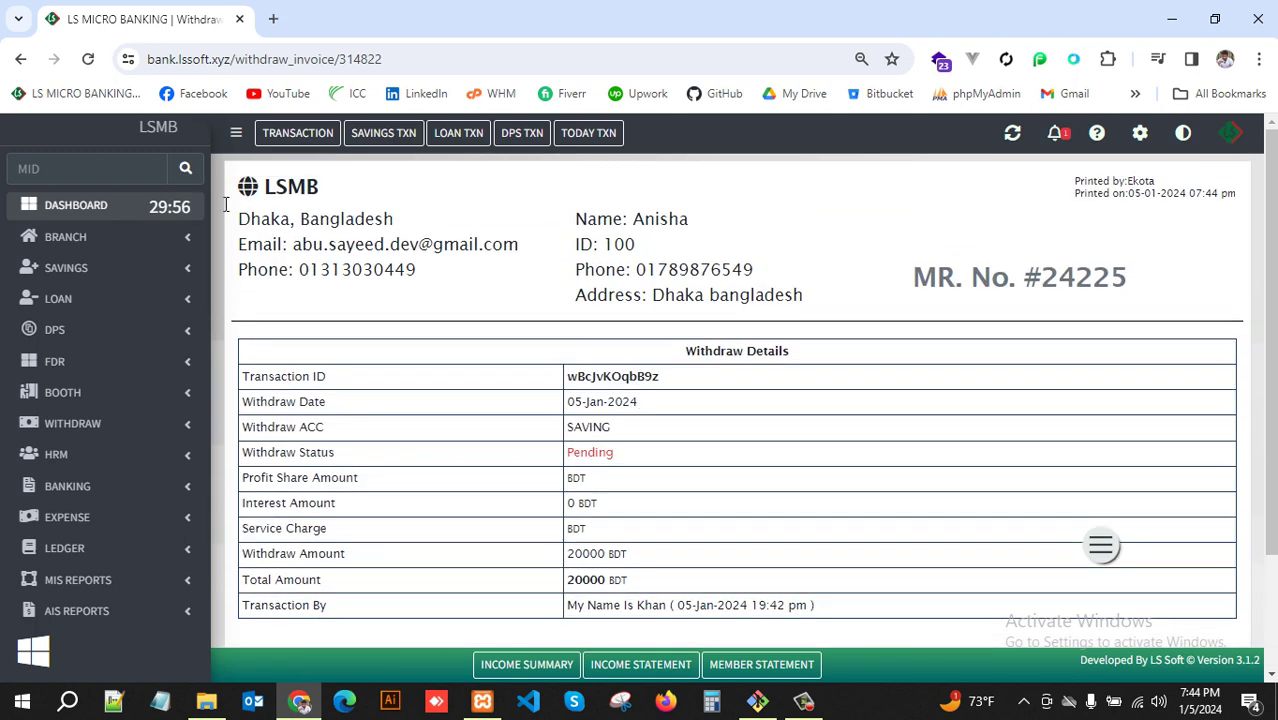
click(22, 60)
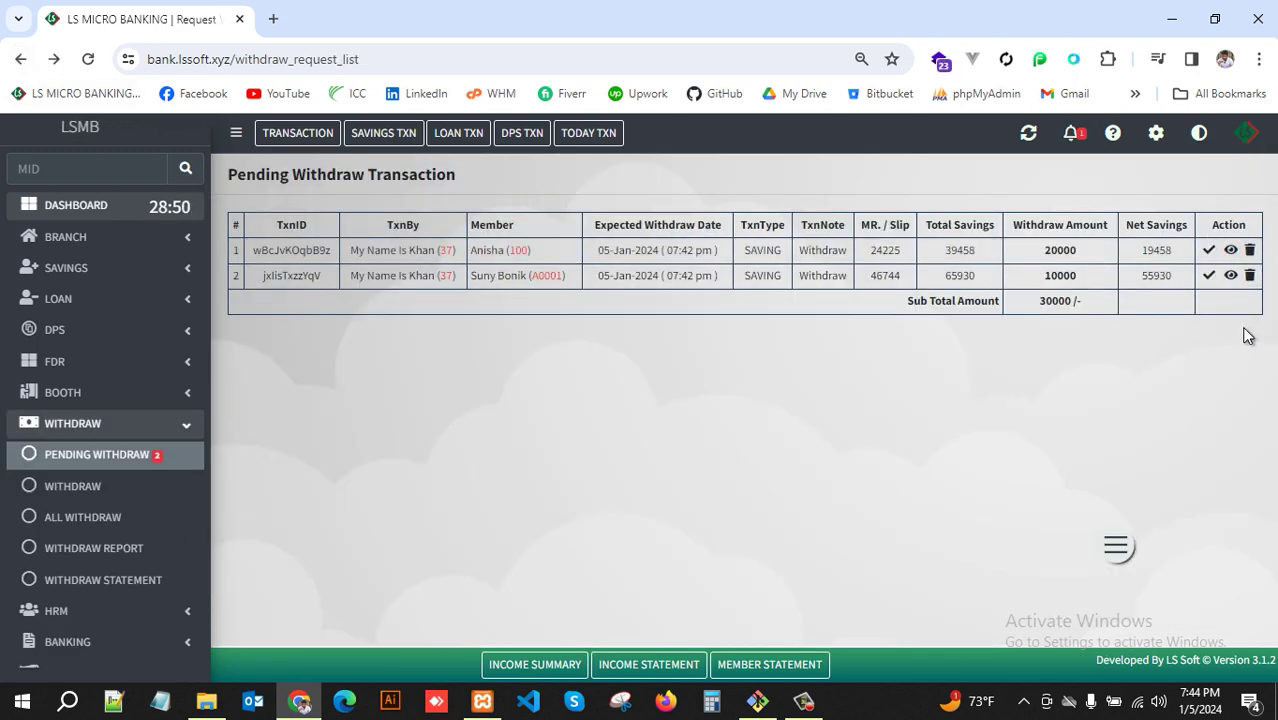
- Approve the pending 10000 withdrawal request, leaving its profit share empty
click(1209, 276)
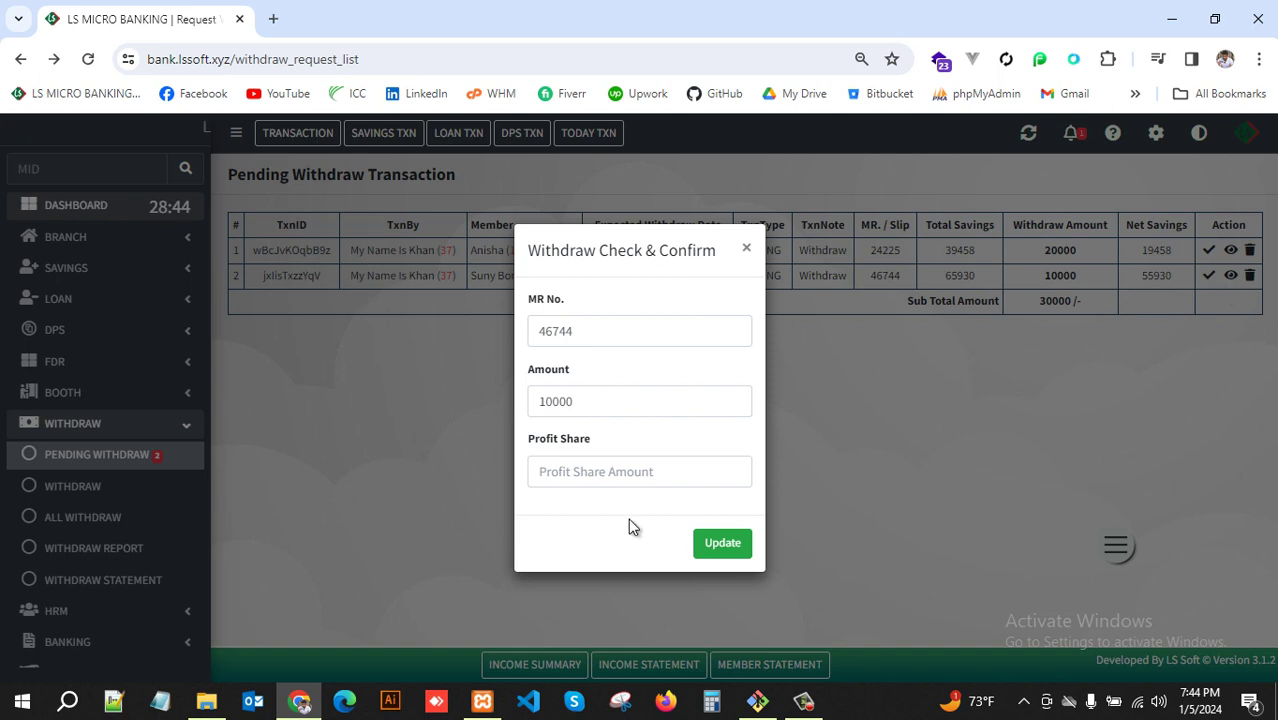
click(594, 468)
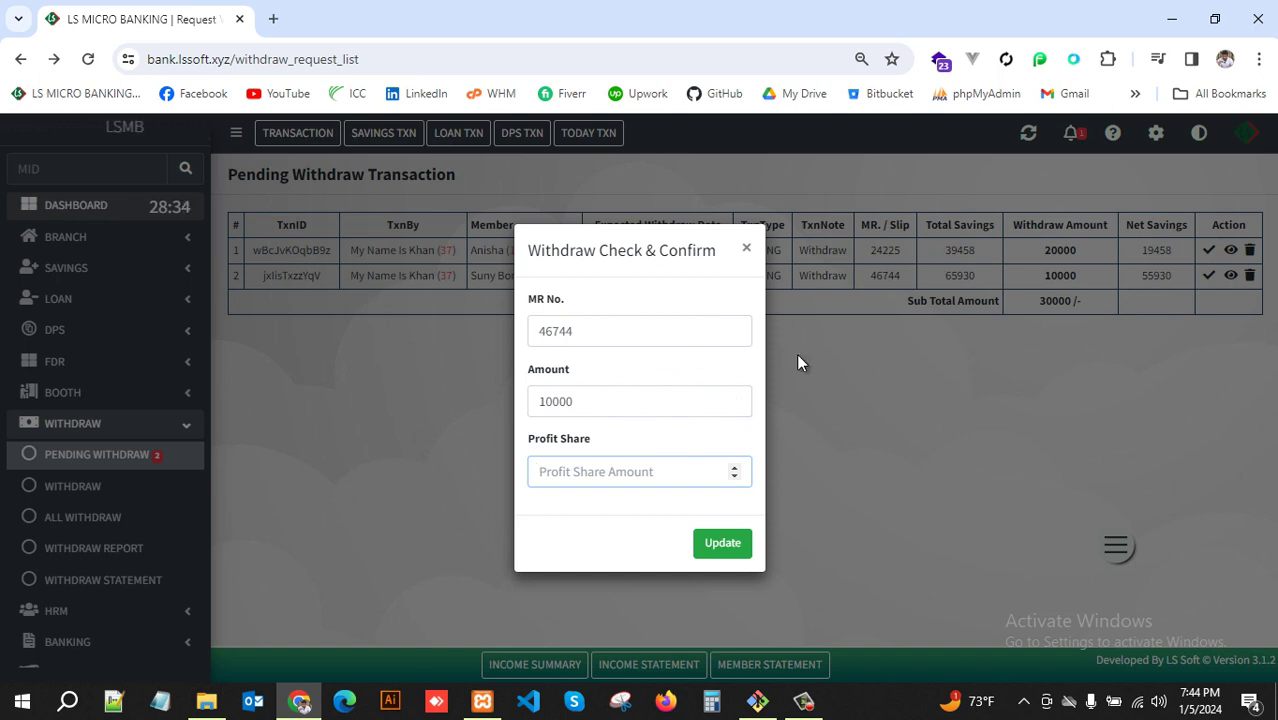
click(725, 546)
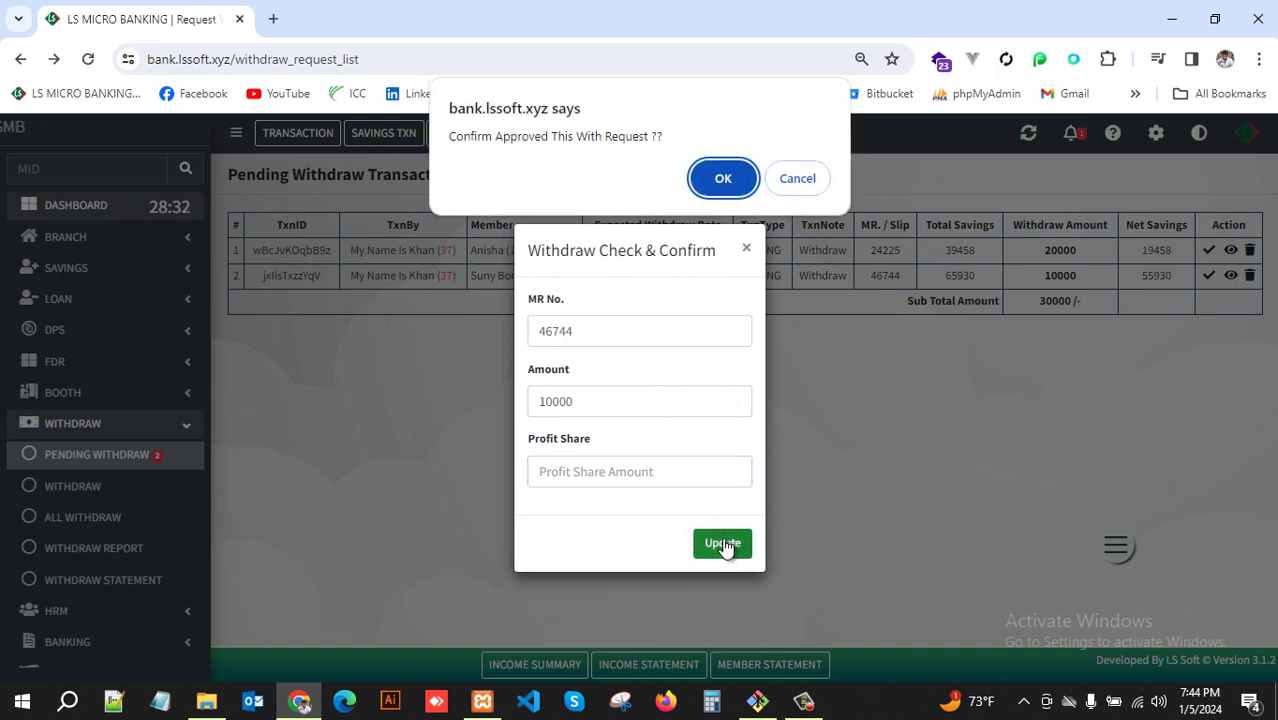
click(723, 181)
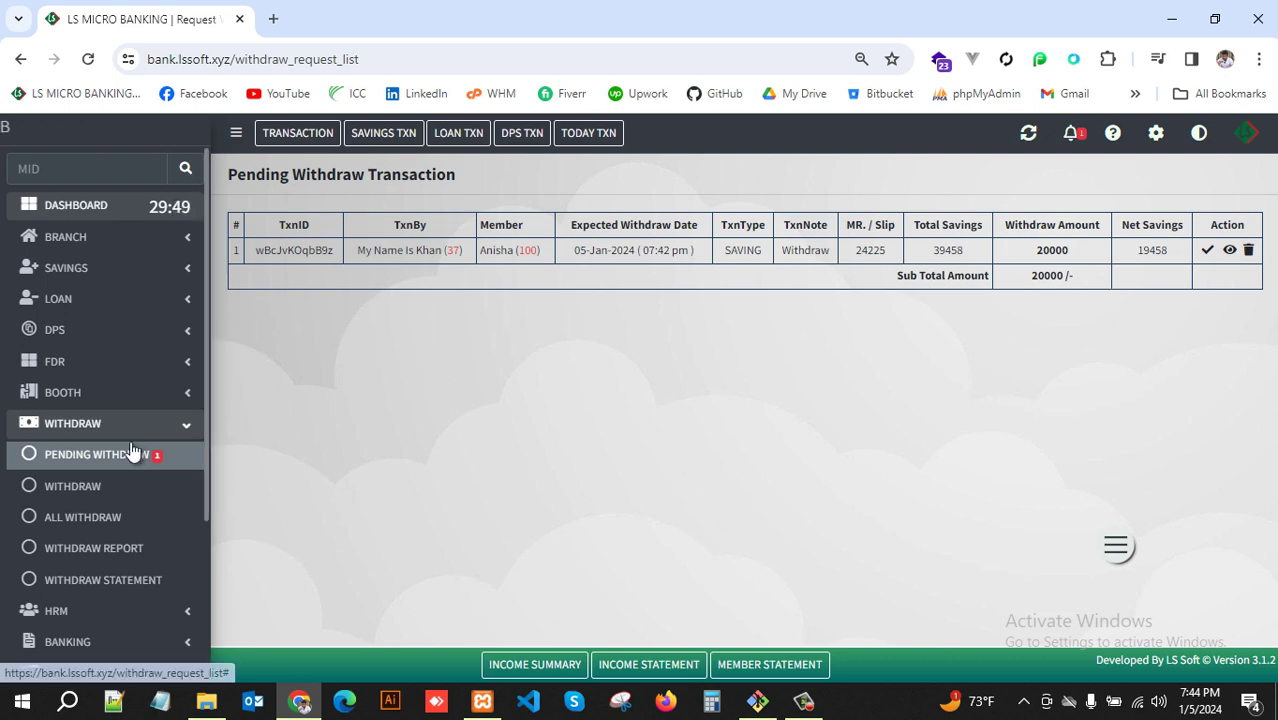
- Start a new withdrawal by choosing a member and the Savings account type, and proceed to the savings withdraw form
click(70, 488)
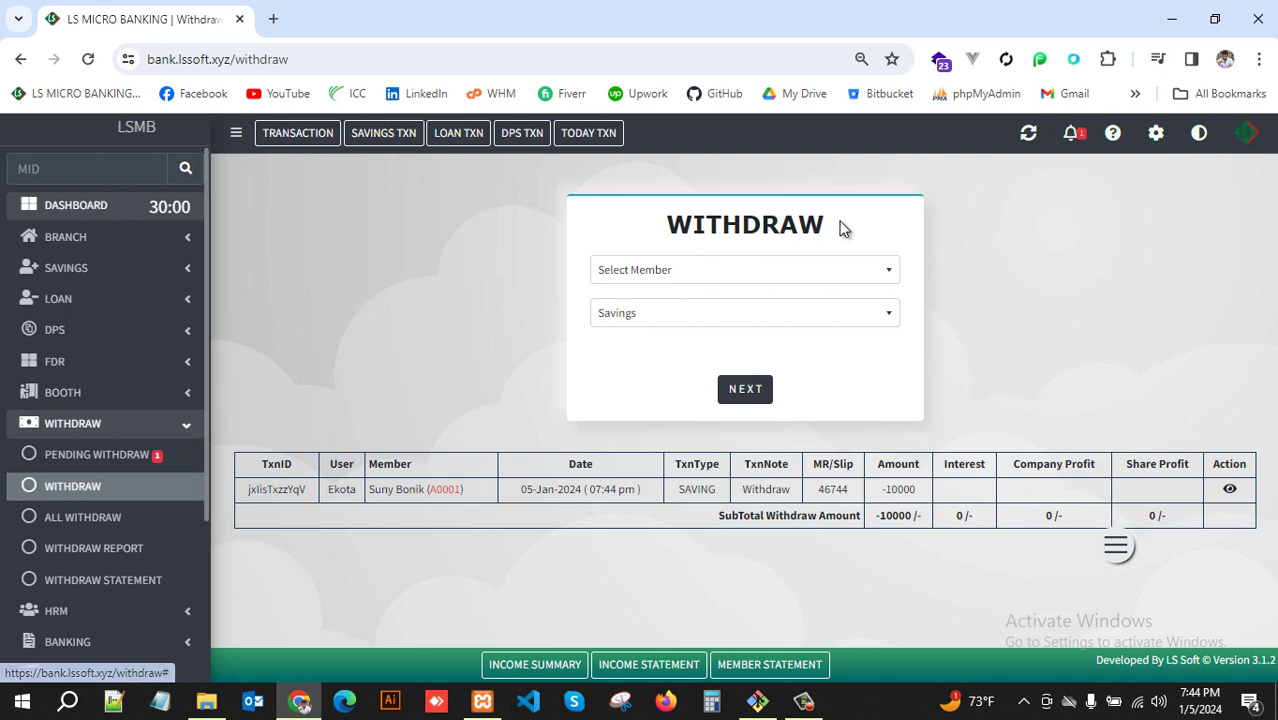
click(759, 279)
scroll(685, 432, down, 3)
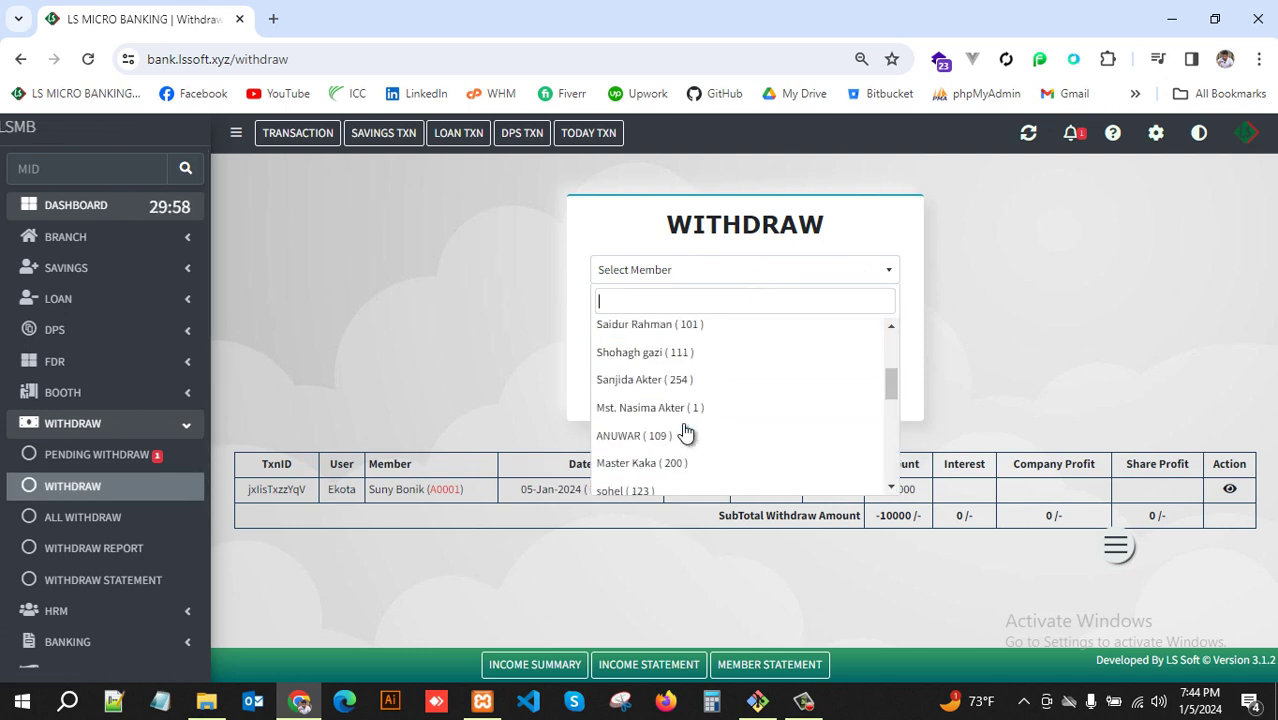
scroll(685, 432, down, 5)
click(651, 374)
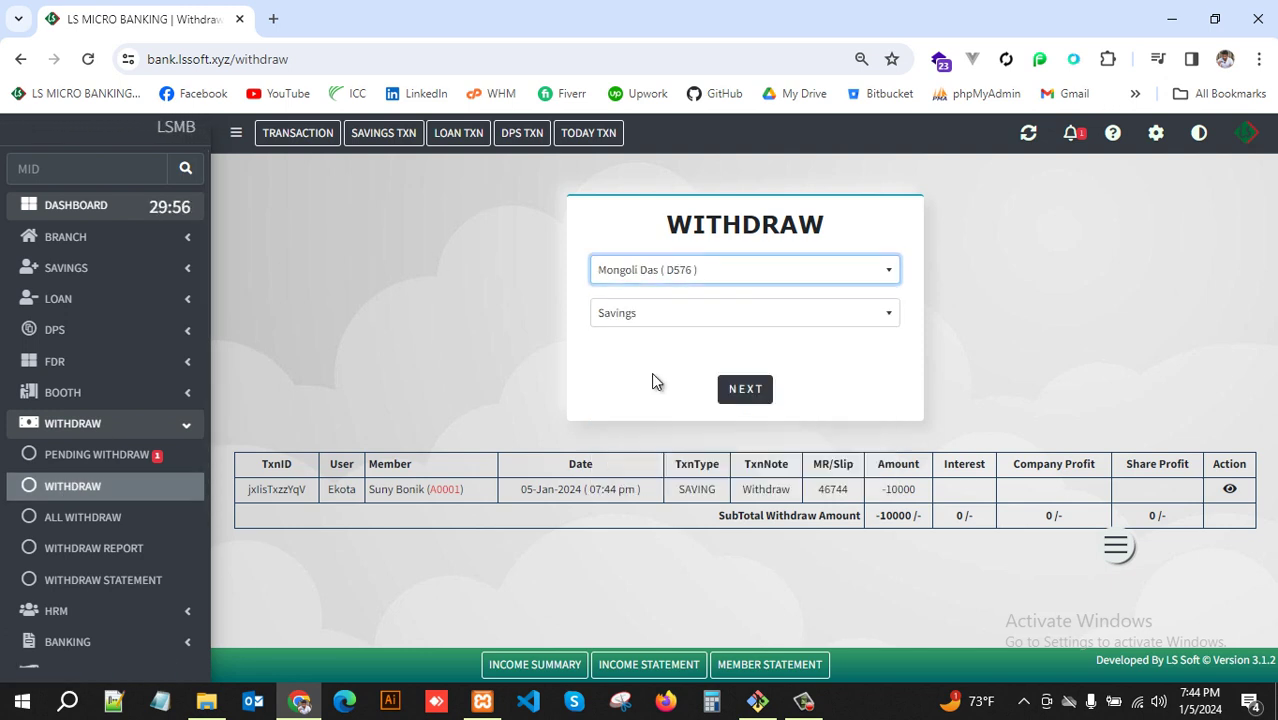
click(702, 313)
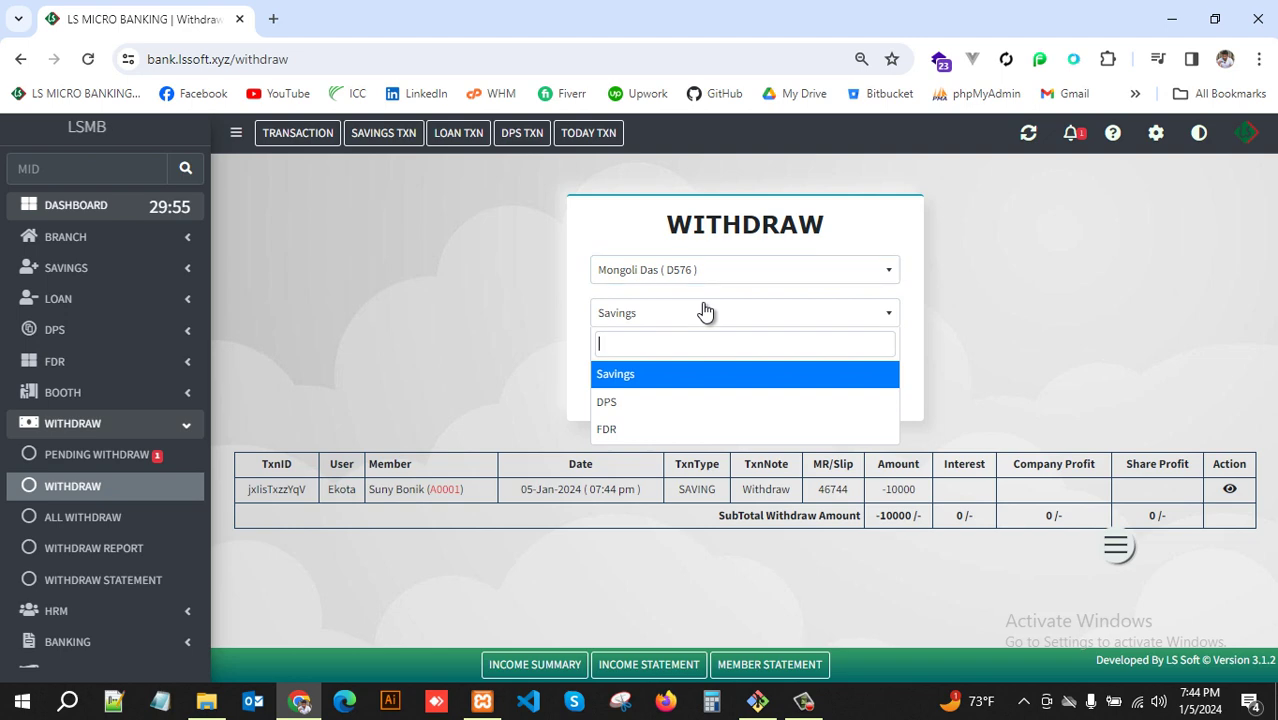
click(641, 374)
click(758, 397)
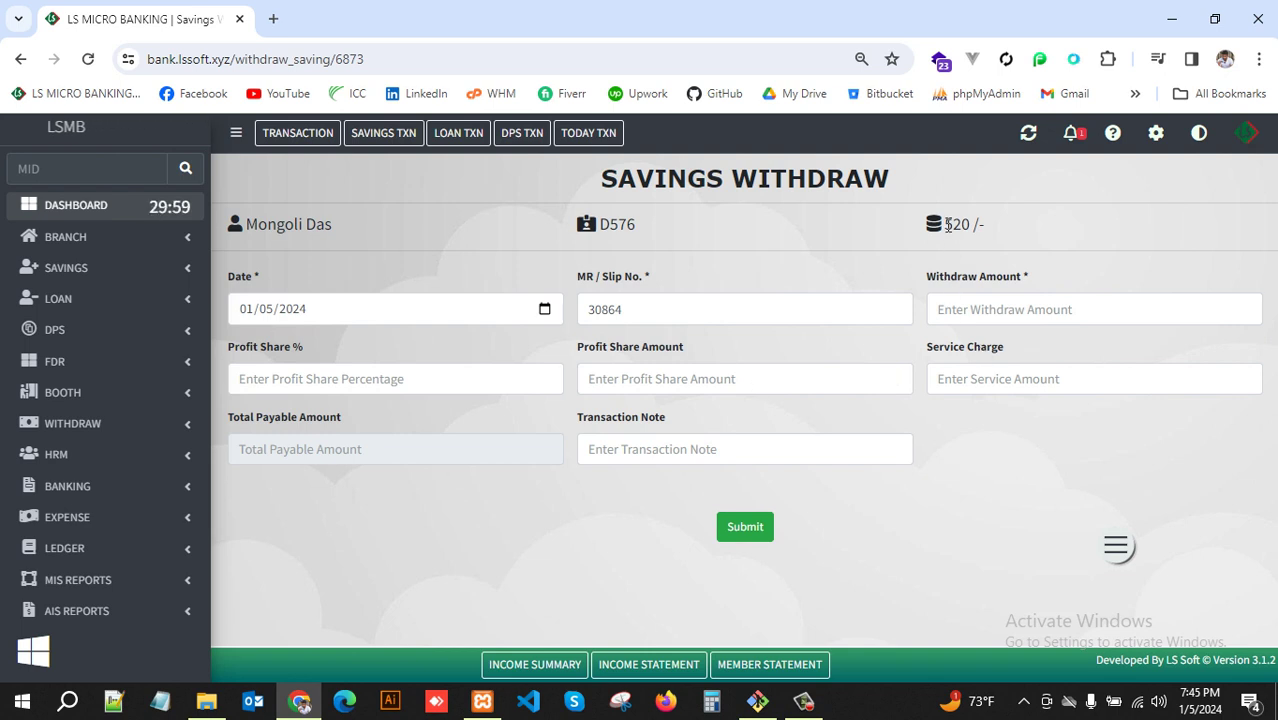
- Check the member's savings balance and set the withdraw amount to 500
drag(944, 222, 1024, 230)
click(1024, 230)
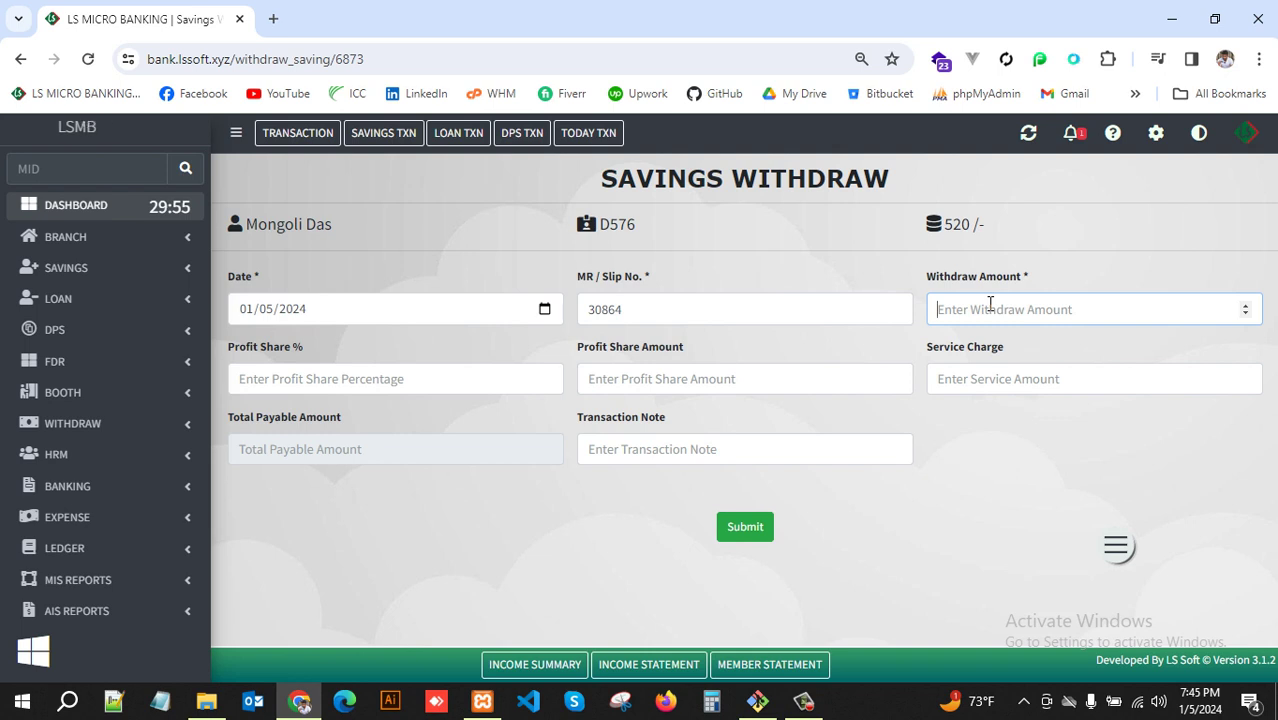
text(500)
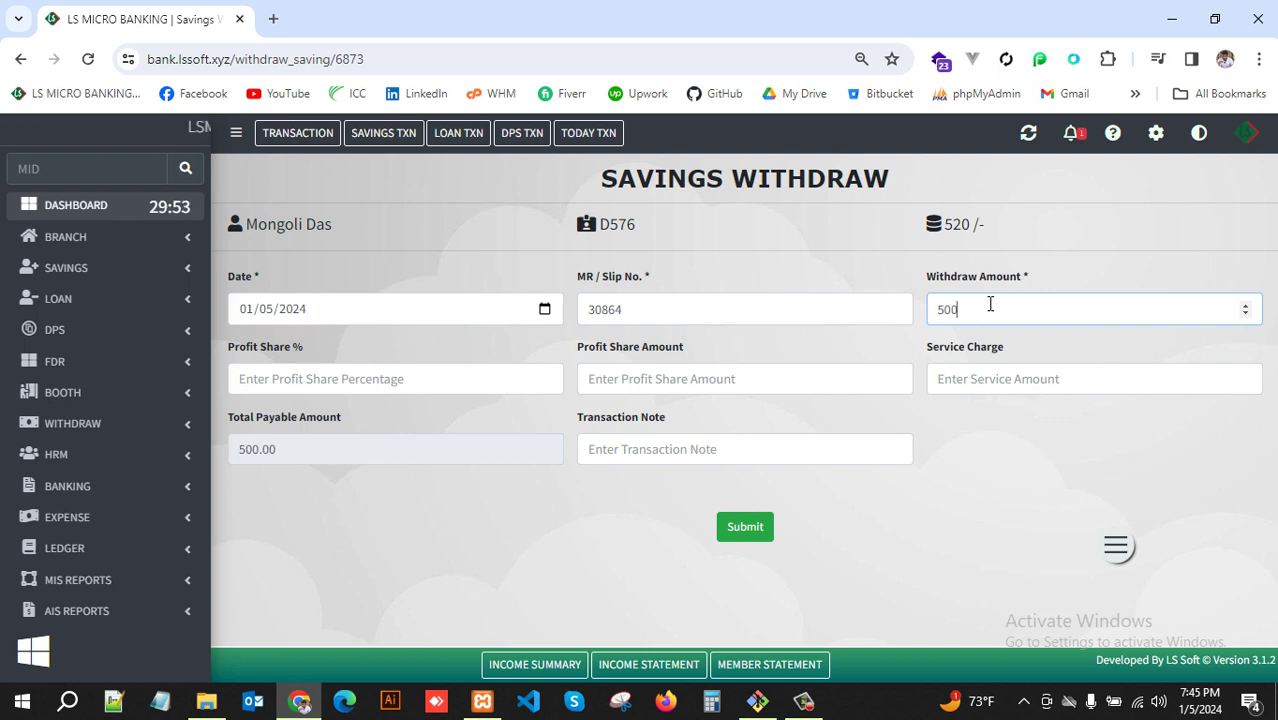
click(946, 449)
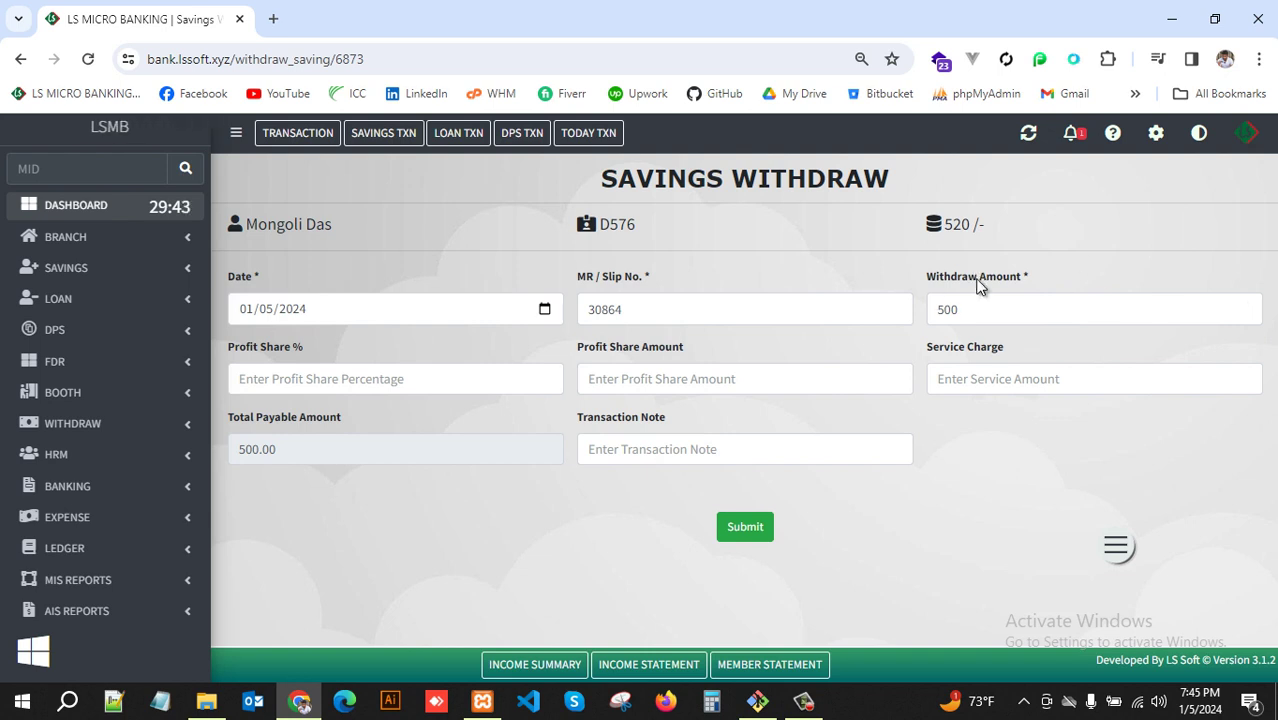
- Try profit share percentages of 1 and 3 on the savings withdrawal, and clear the percentage
click(389, 379)
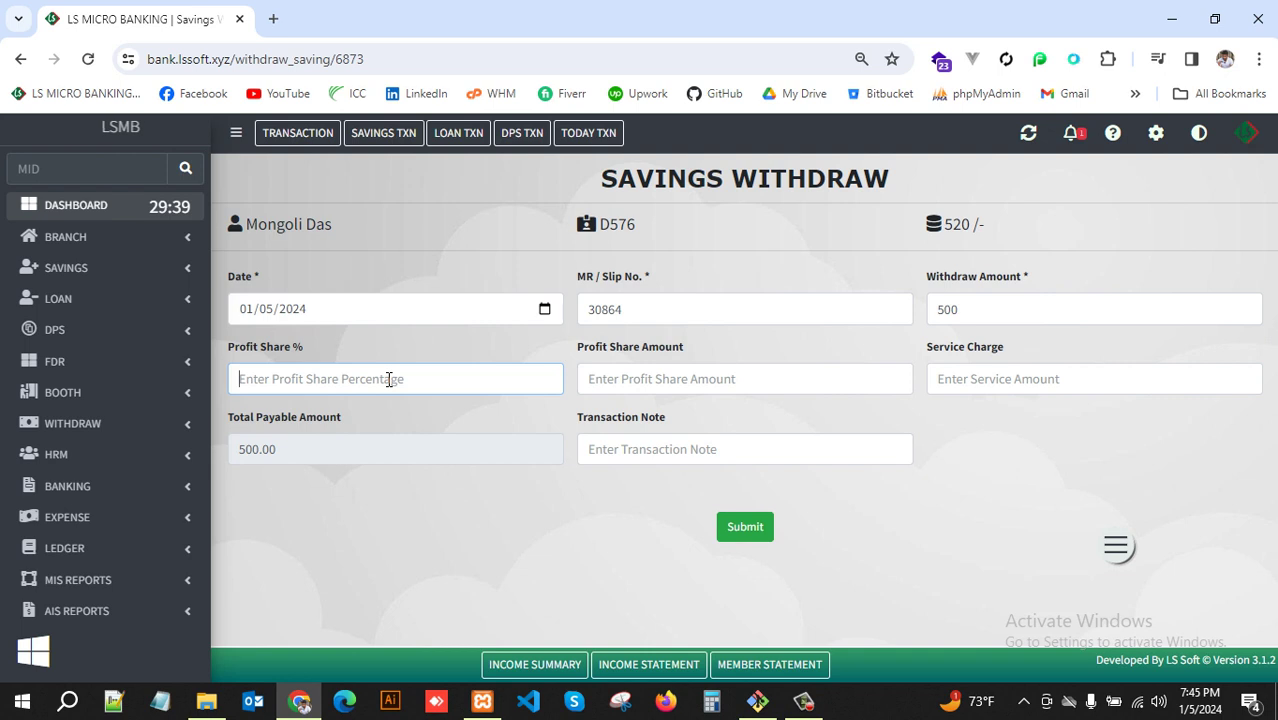
text(1)
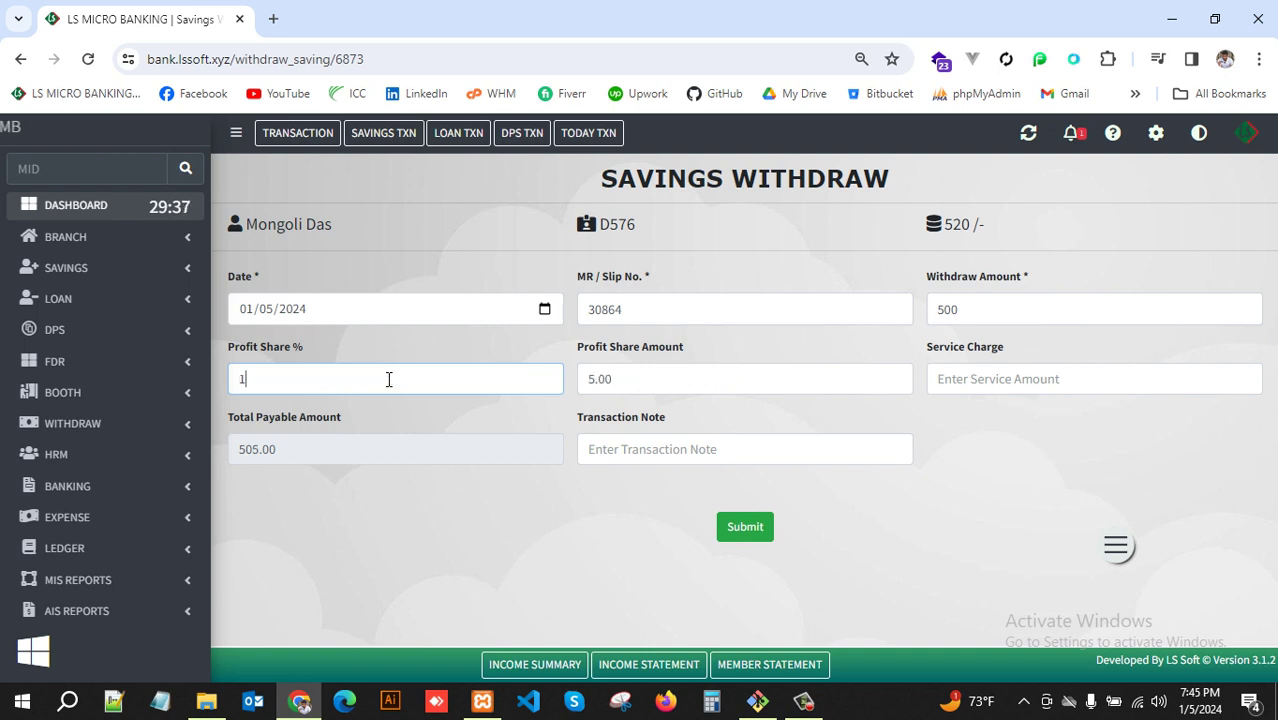
key(BackSpace)
text(3)
key(BackSpace)
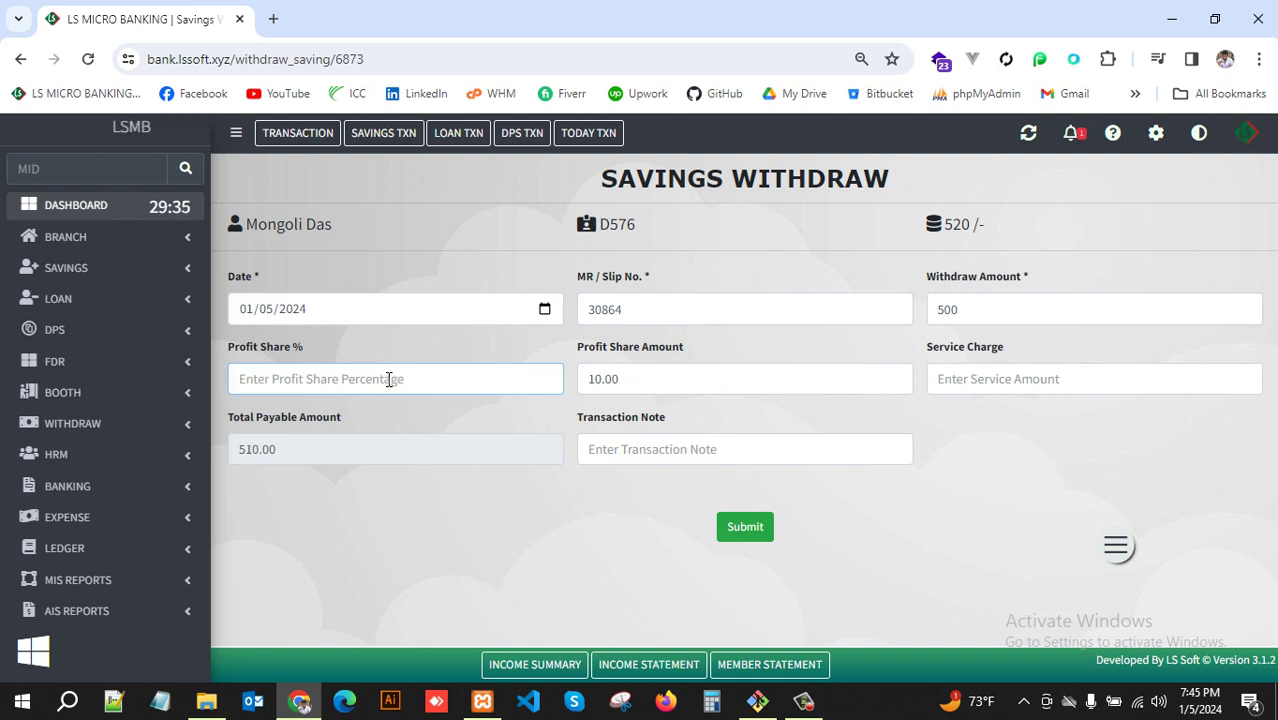
text(3)
key(BackSpace)
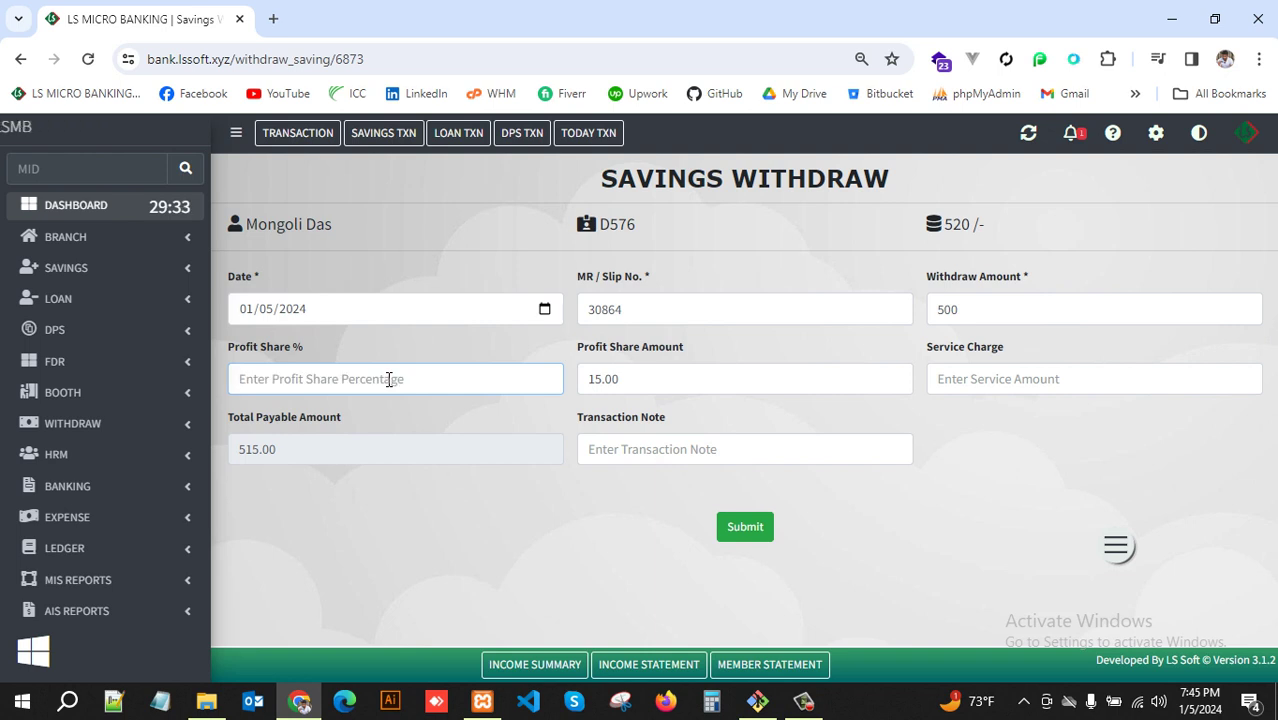
- Replace the calculated profit share amount with 10 and set the service charge to 5
key(ctrl+a)
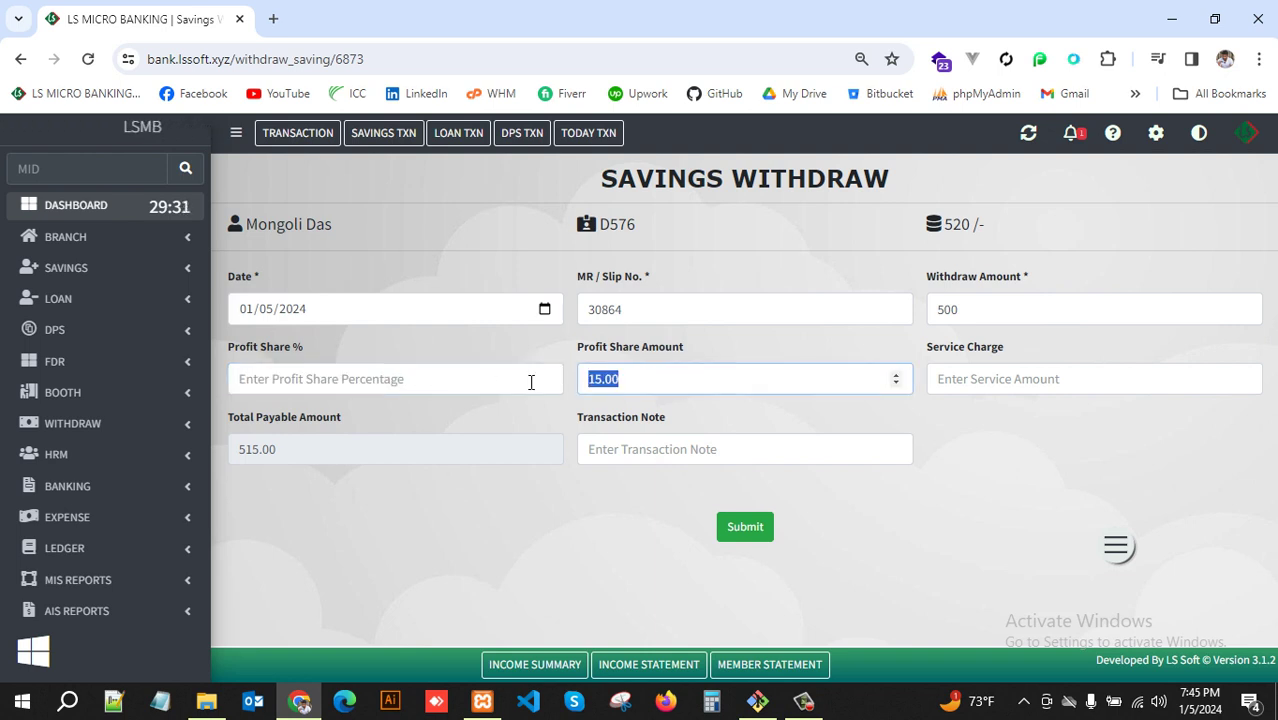
key(BackSpace)
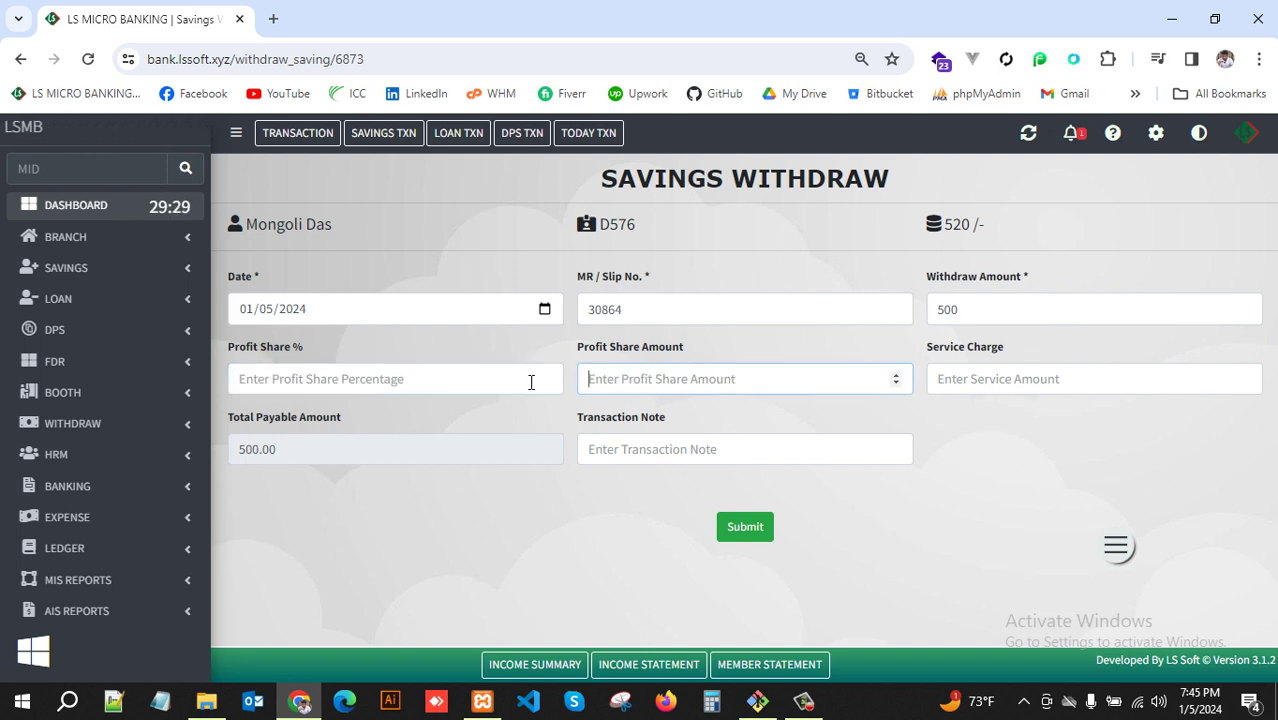
text(10)
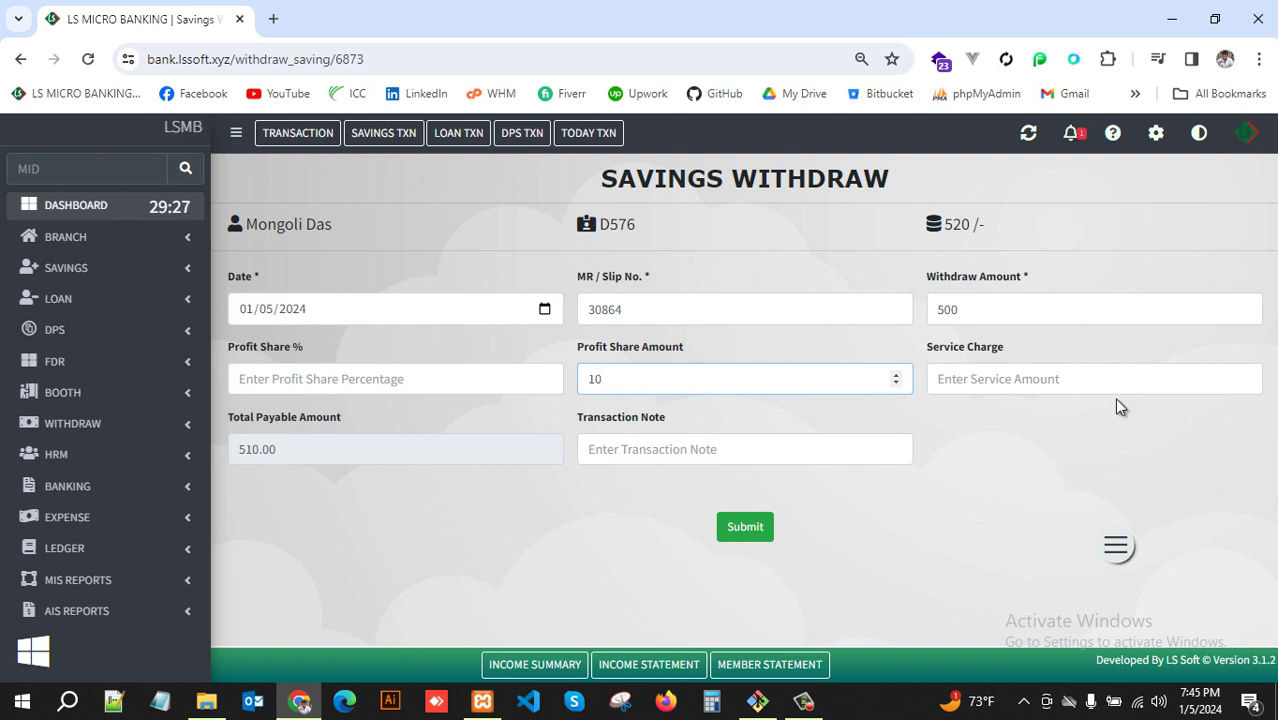
click(1042, 419)
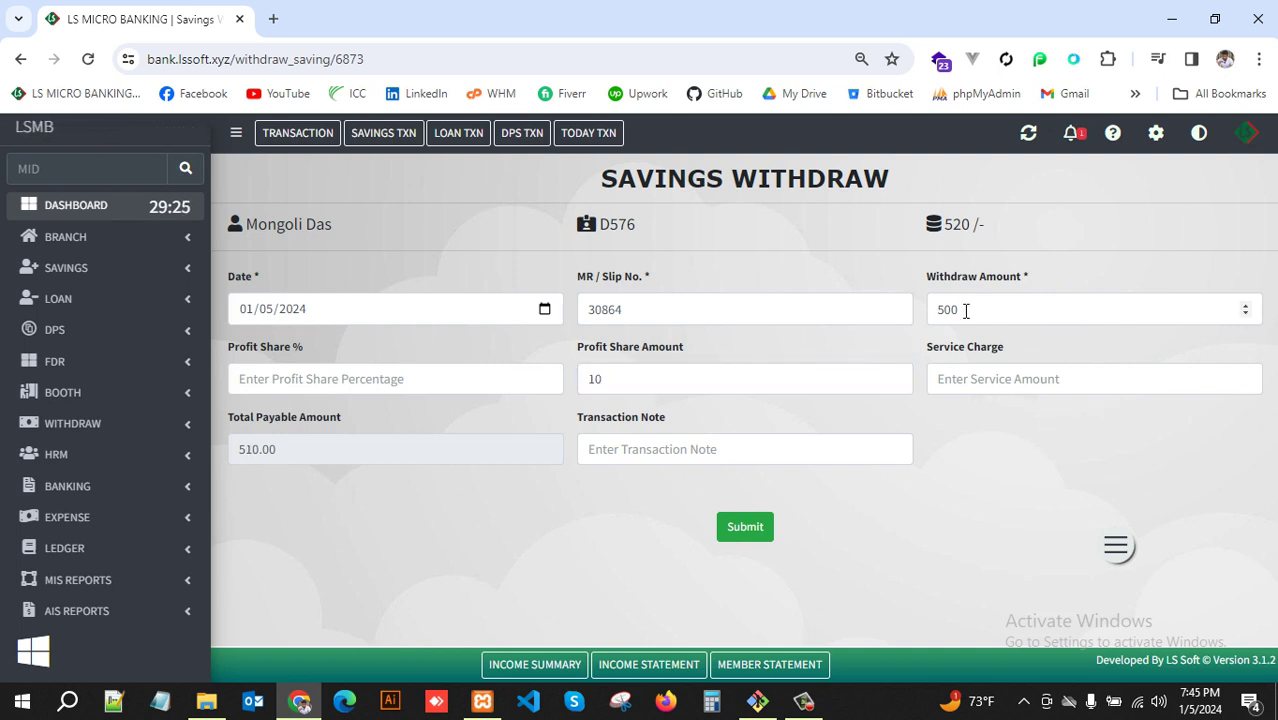
click(978, 376)
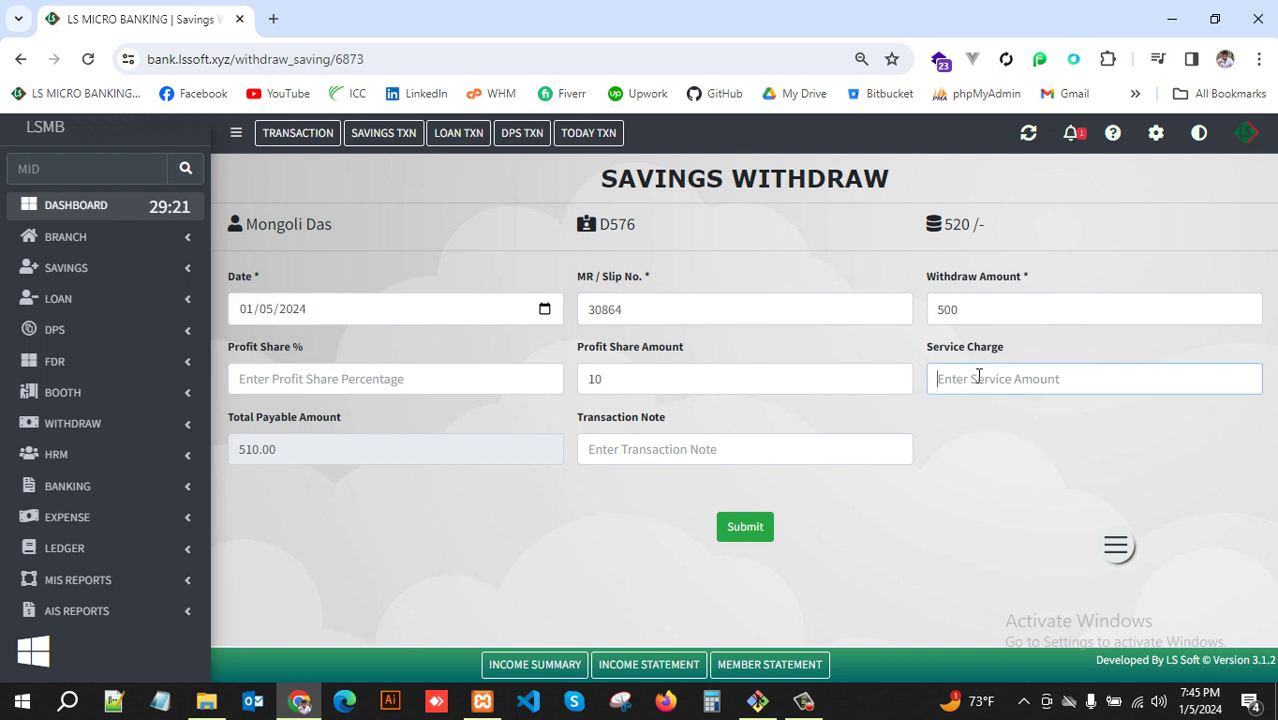
text(5)
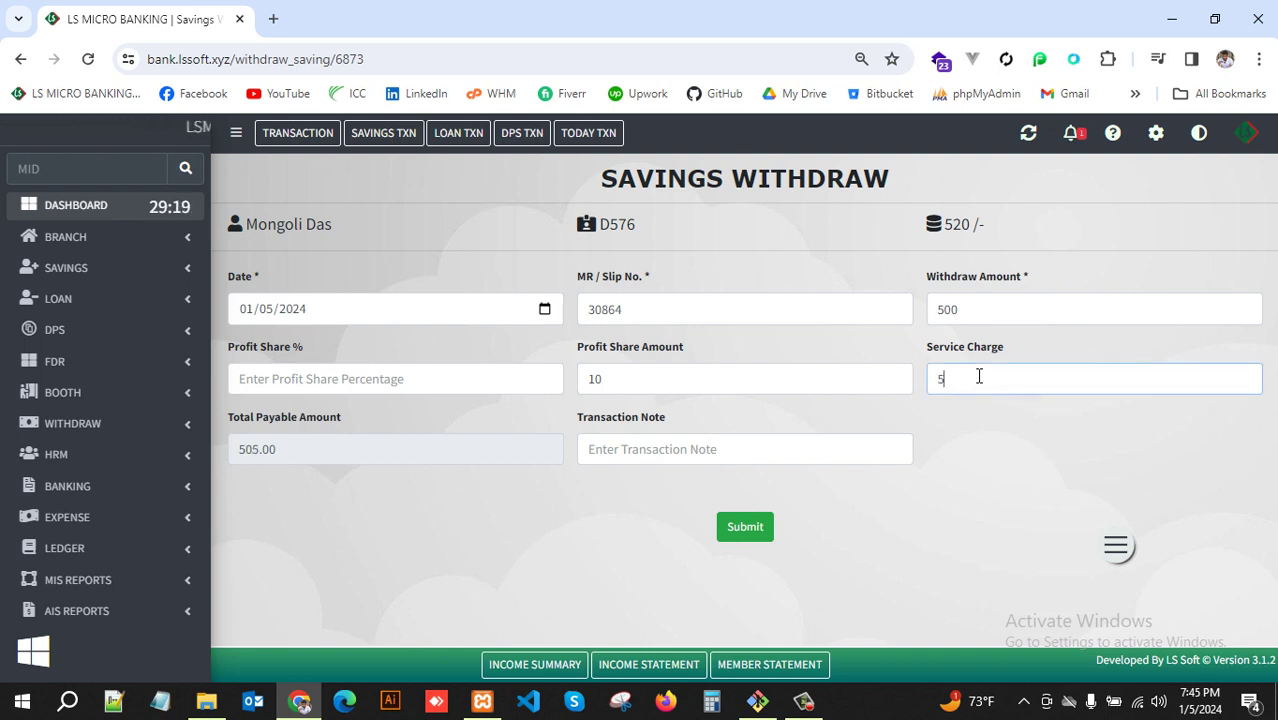
click(965, 450)
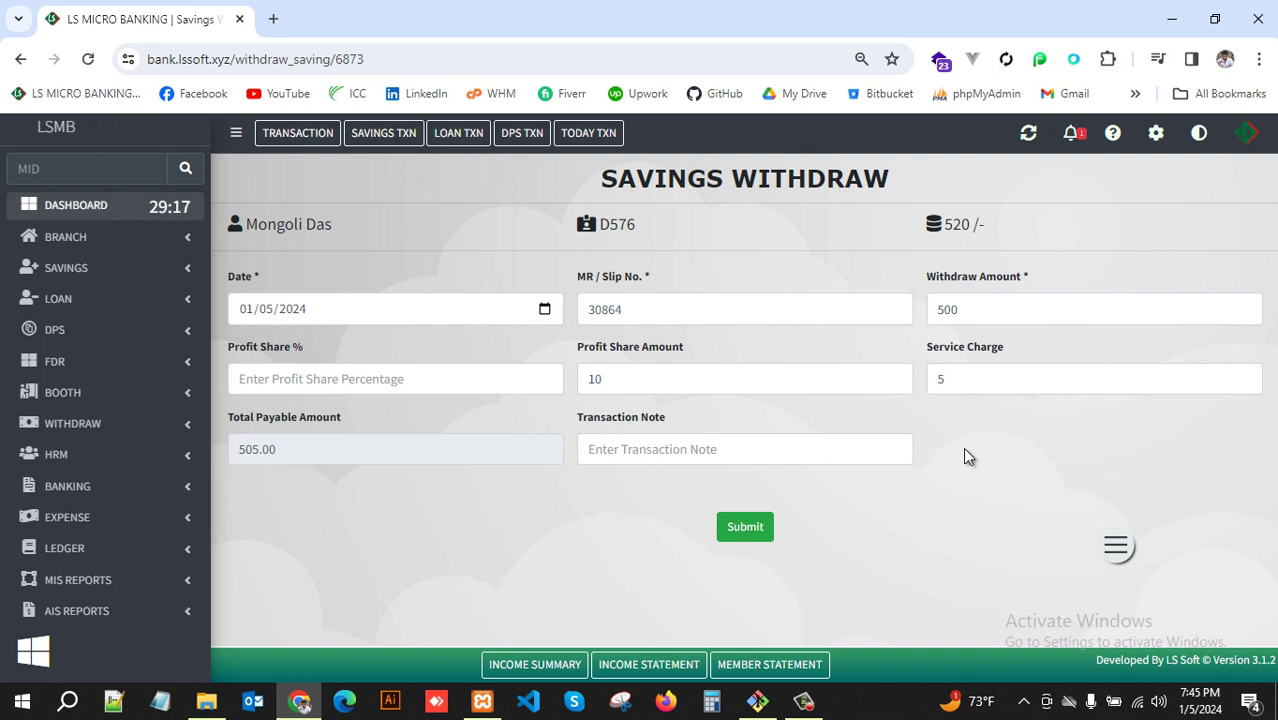
- Check the total payable amount, and submit and confirm the savings withdrawal
drag(317, 459, 238, 460)
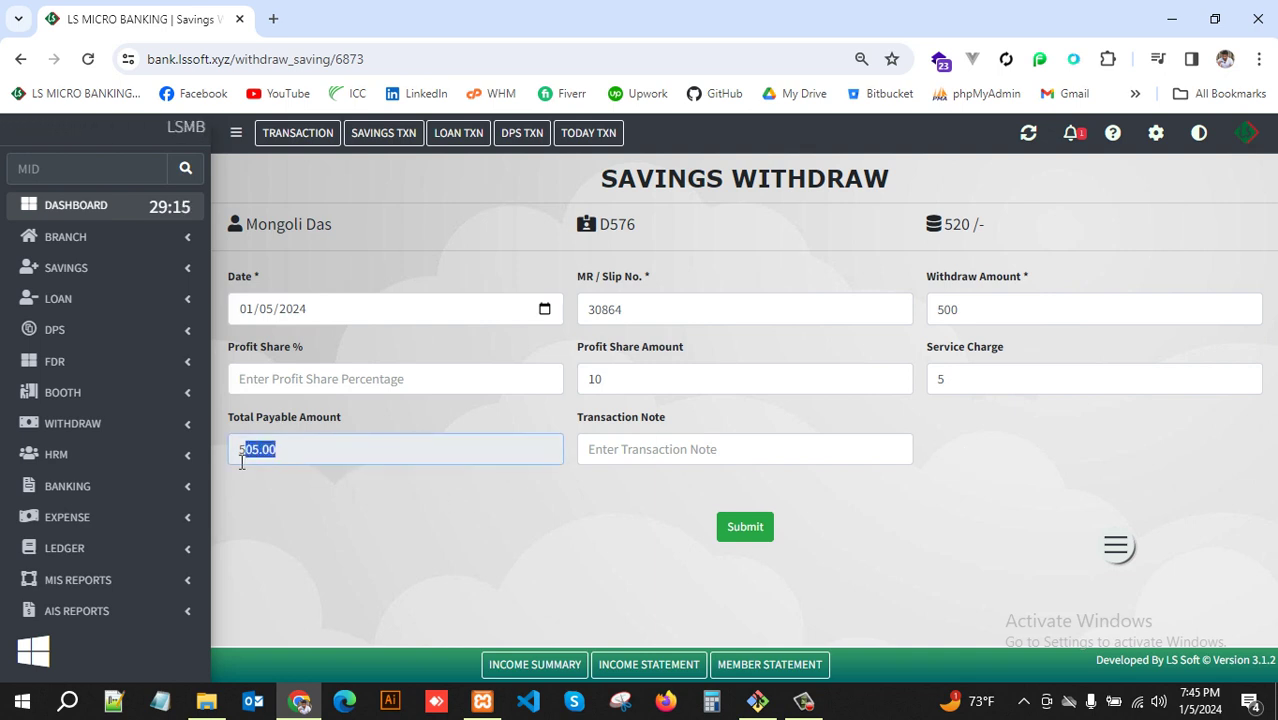
click(391, 481)
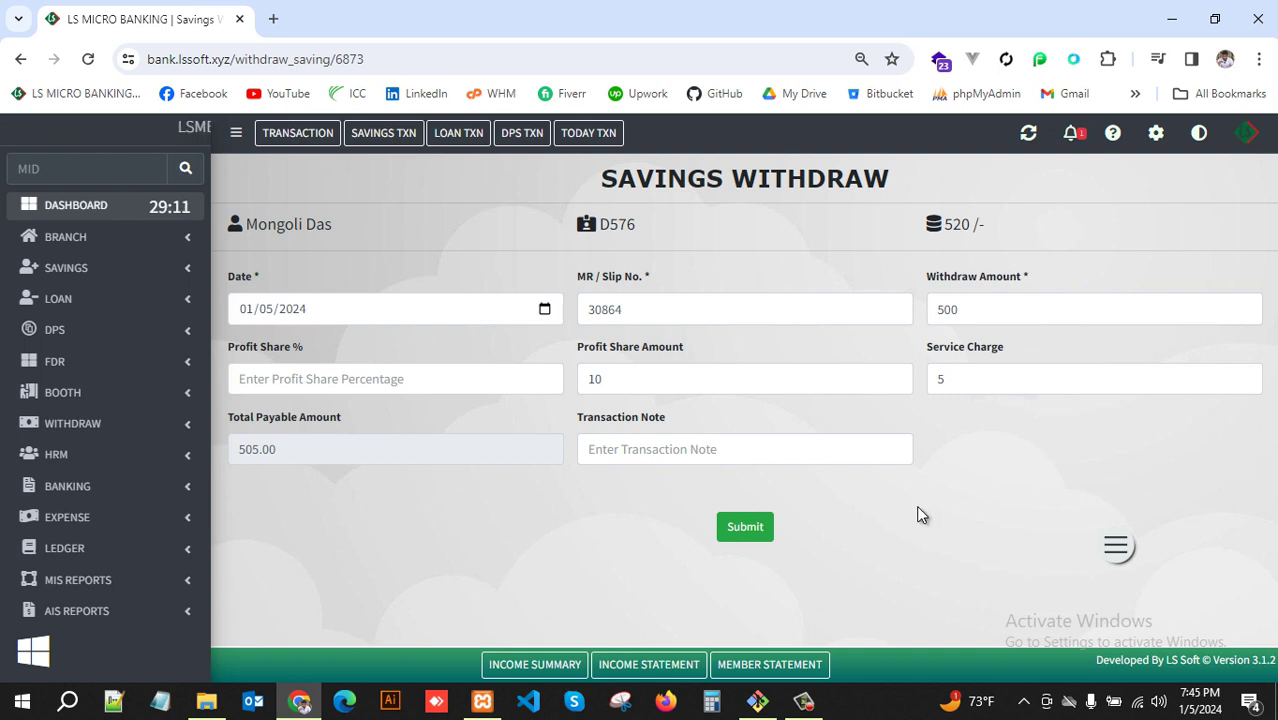
click(748, 528)
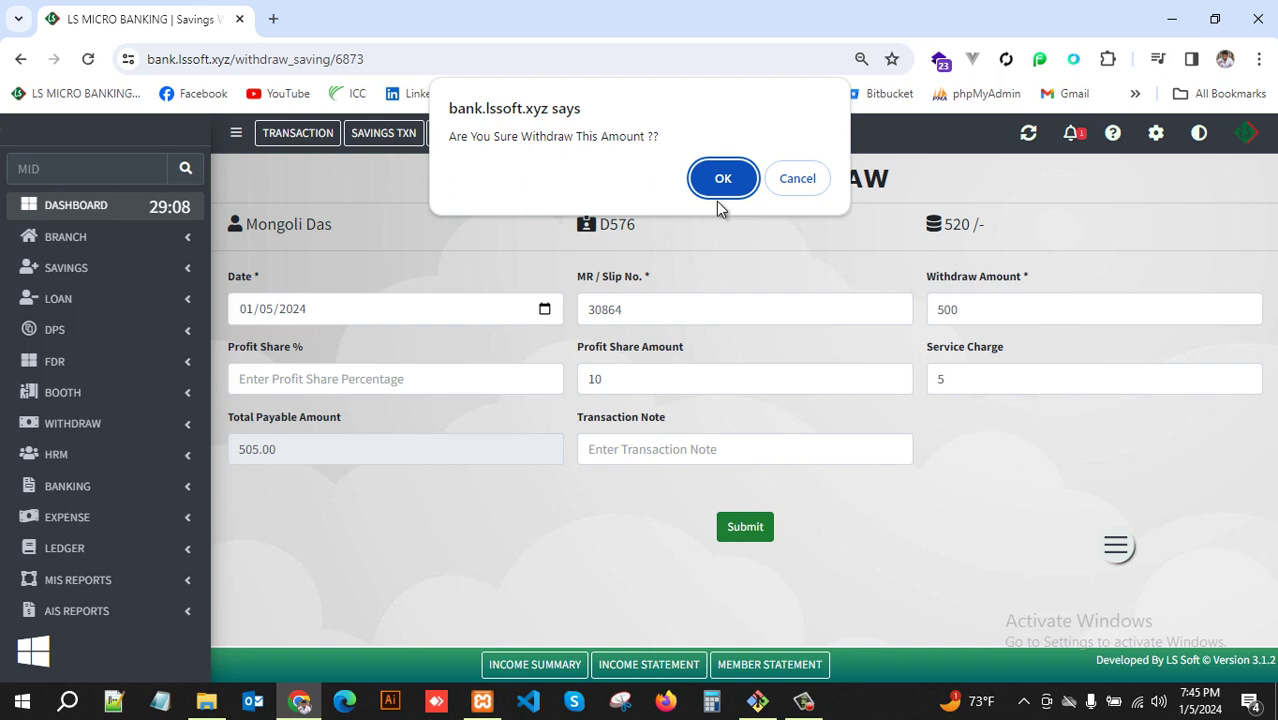
click(723, 180)
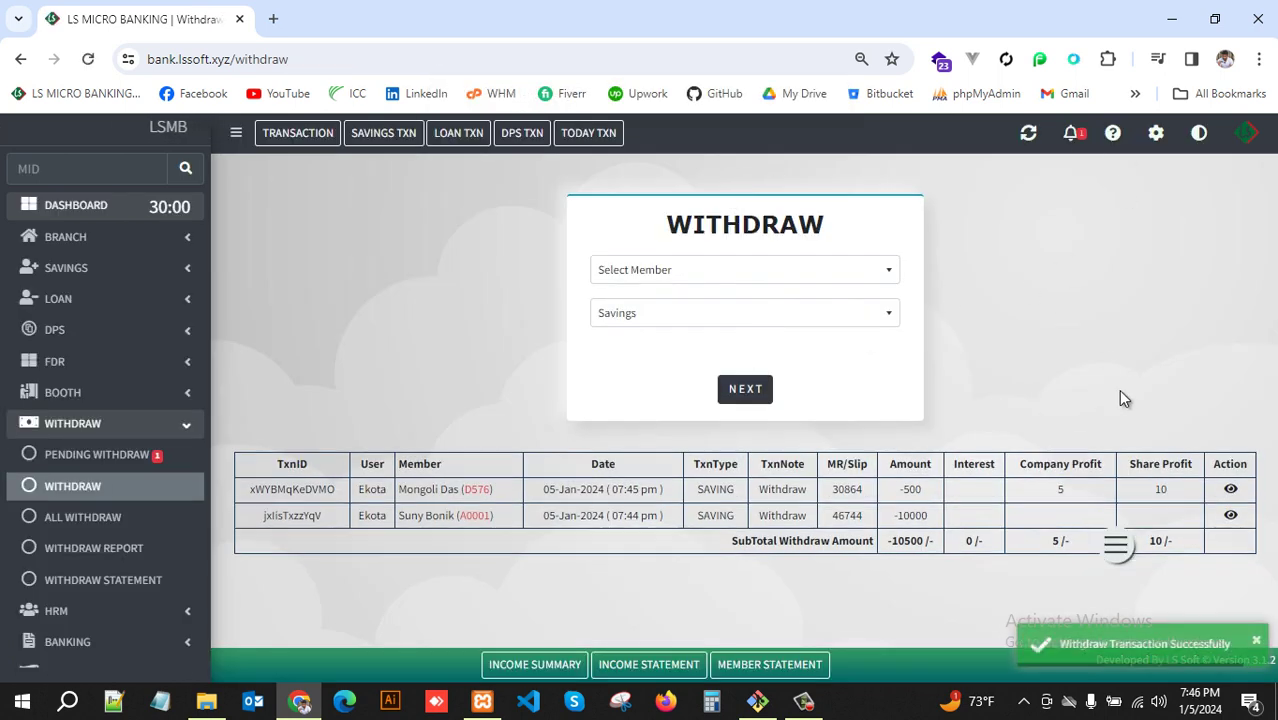
- Examine the amount, company profit and share profit of the newest withdrawal in the transaction list
drag(1158, 496, 806, 516)
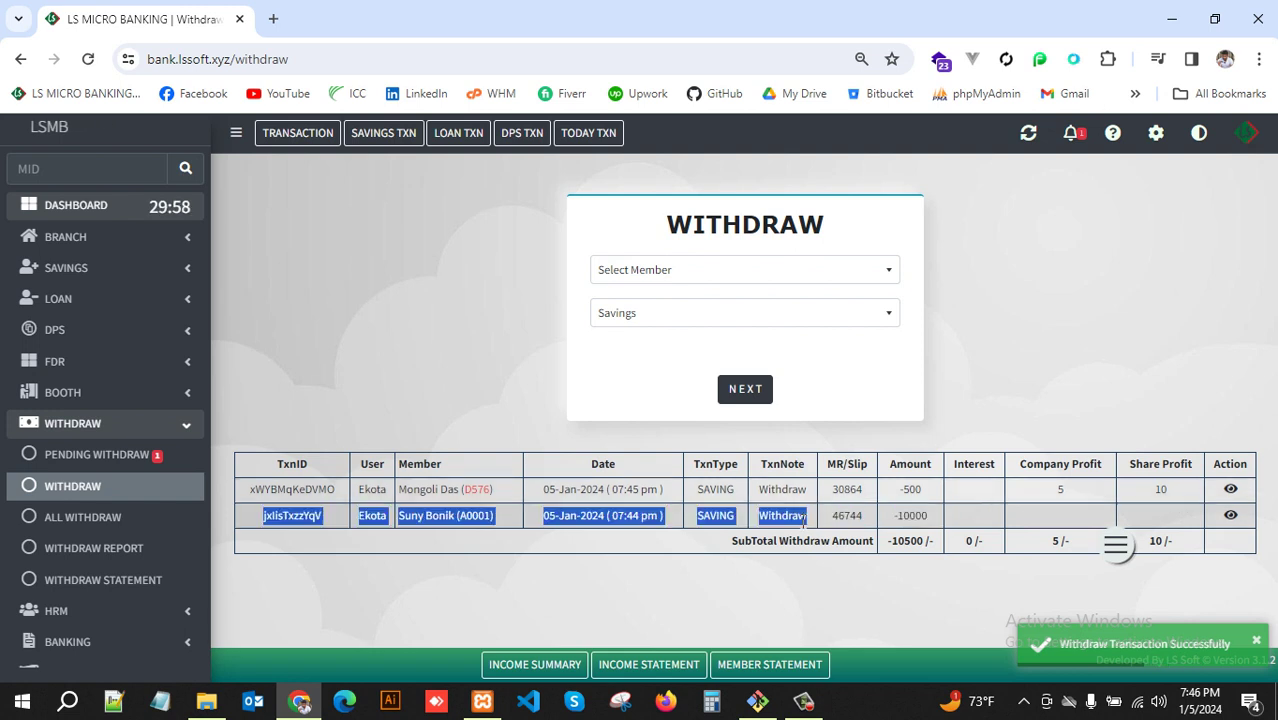
click(929, 491)
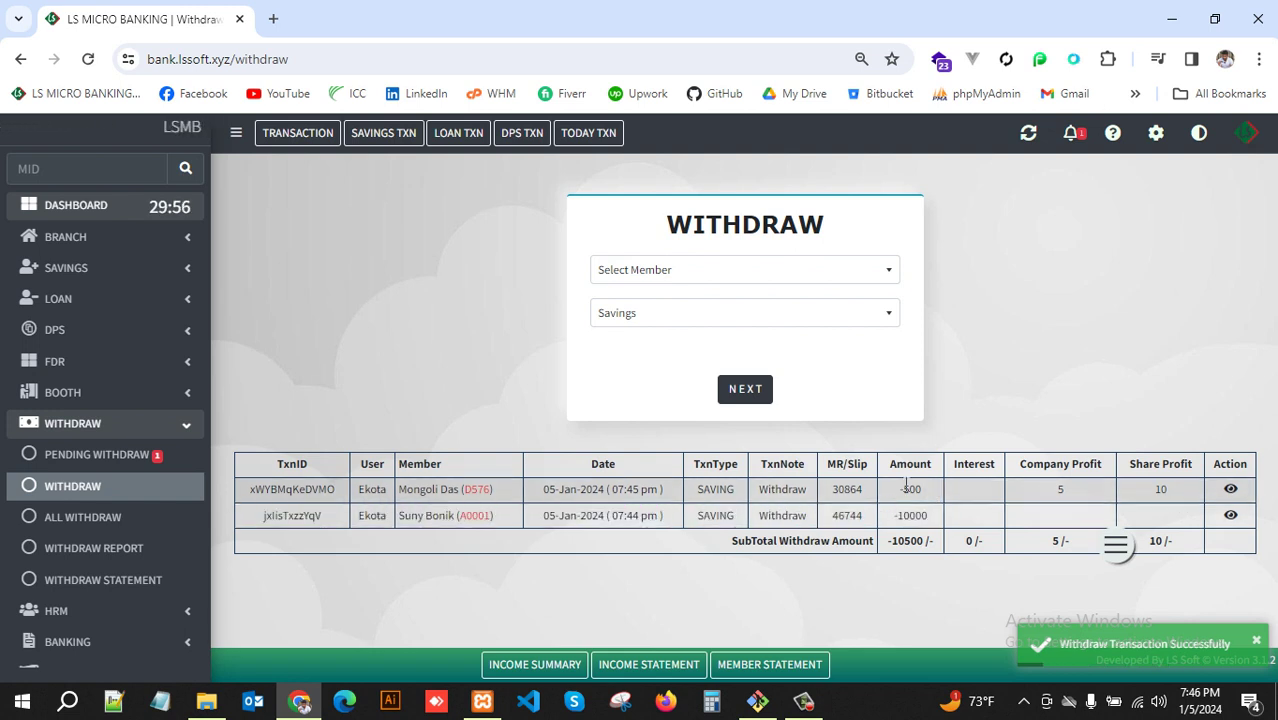
drag(880, 491, 922, 491)
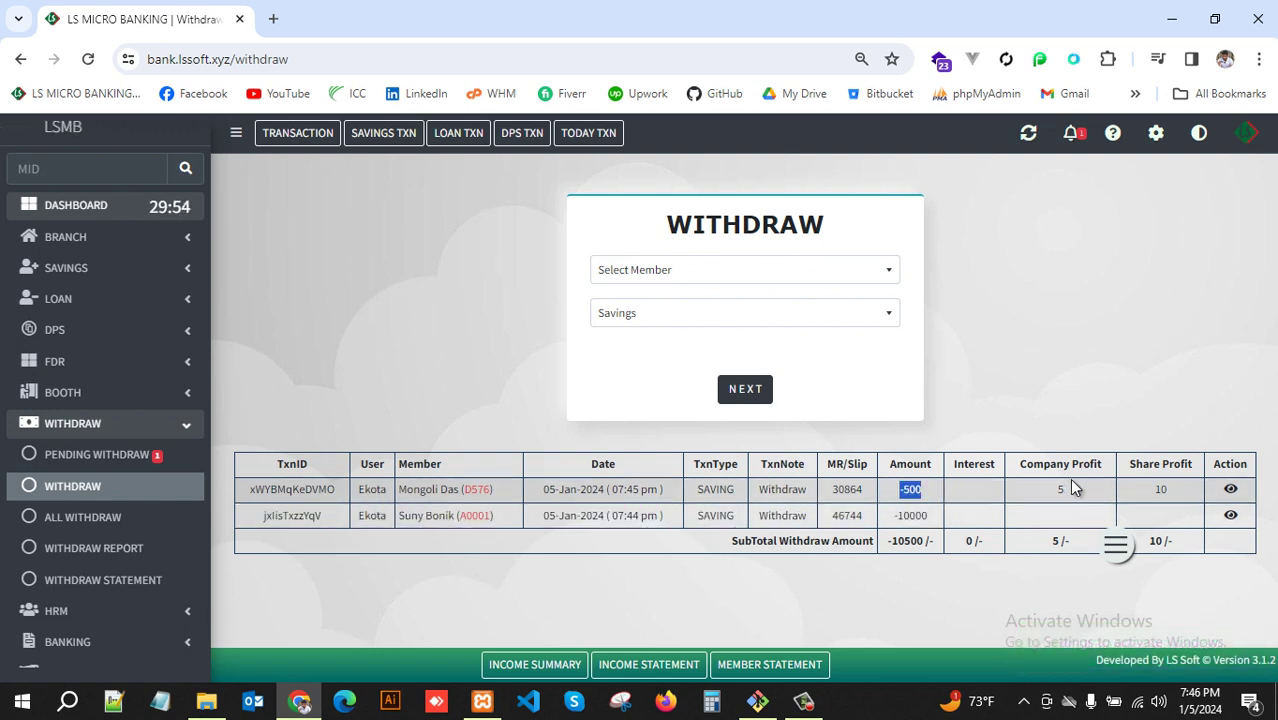
drag(1048, 490, 1080, 500)
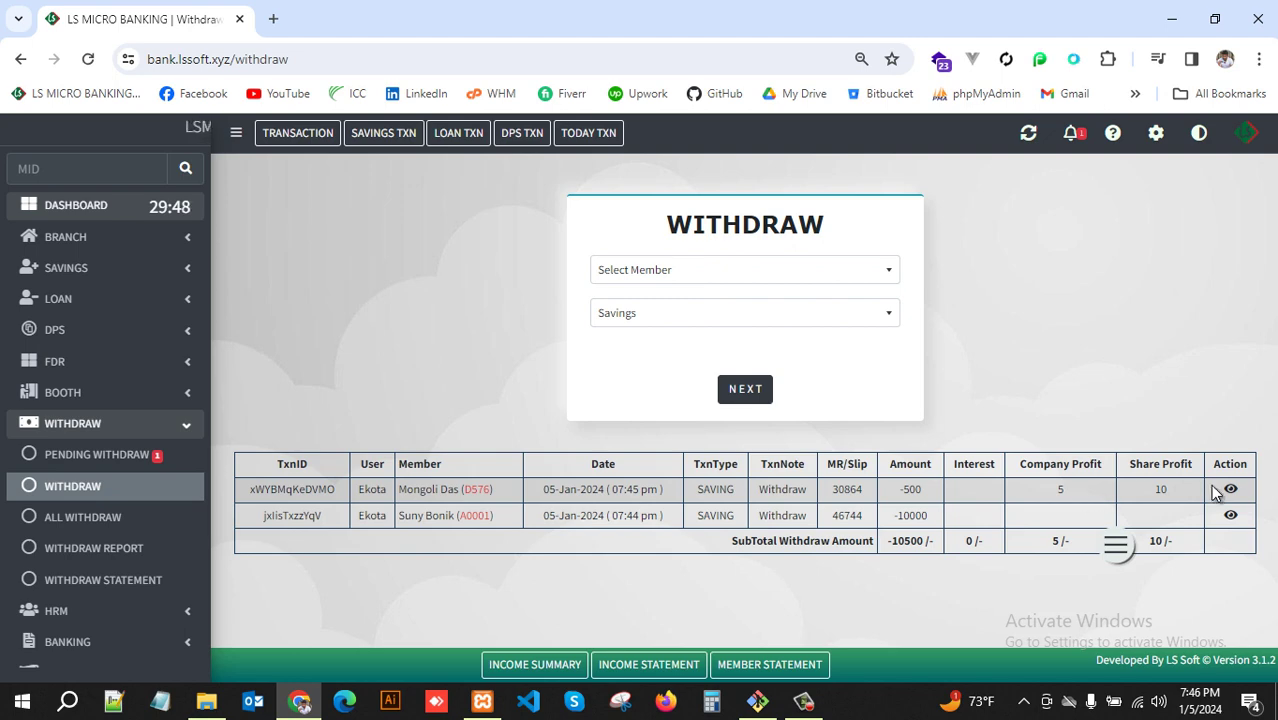
drag(1230, 491, 1132, 495)
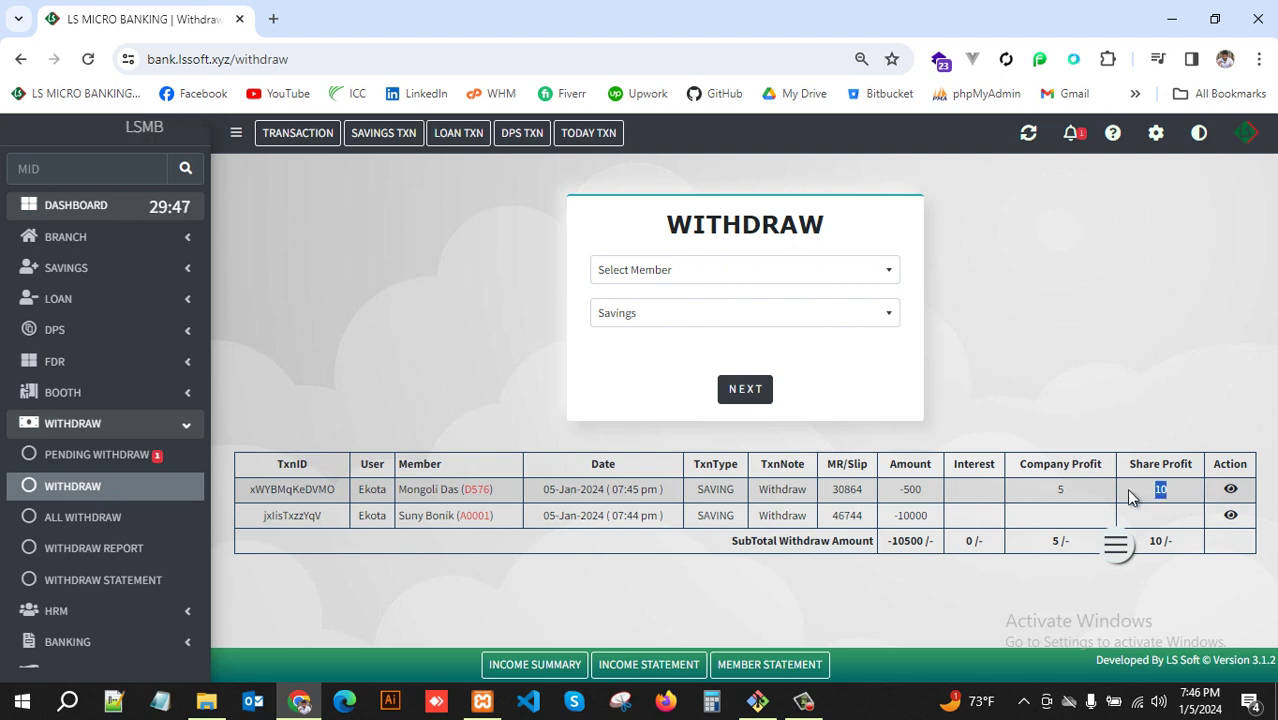
- View the full invoice details of the 500 savings withdrawal, and return to the withdraw page
click(1231, 490)
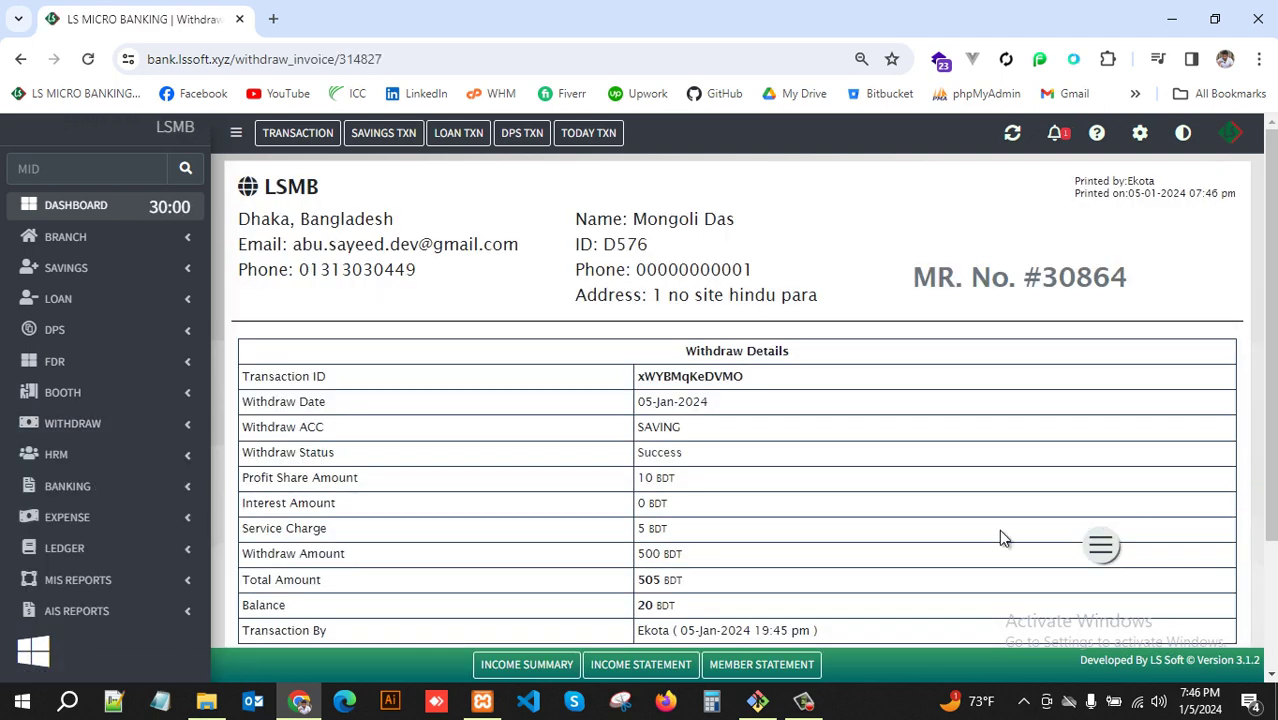
scroll(998, 530, down, 3)
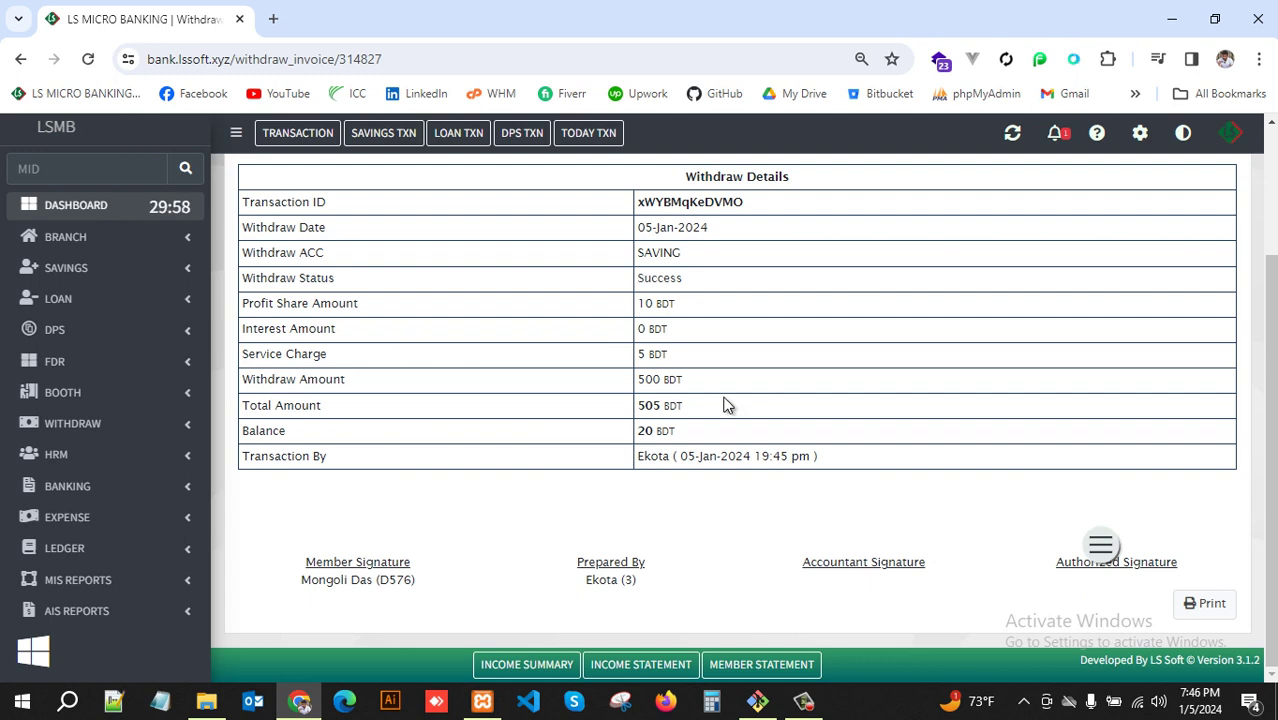
scroll(727, 404, up, 3)
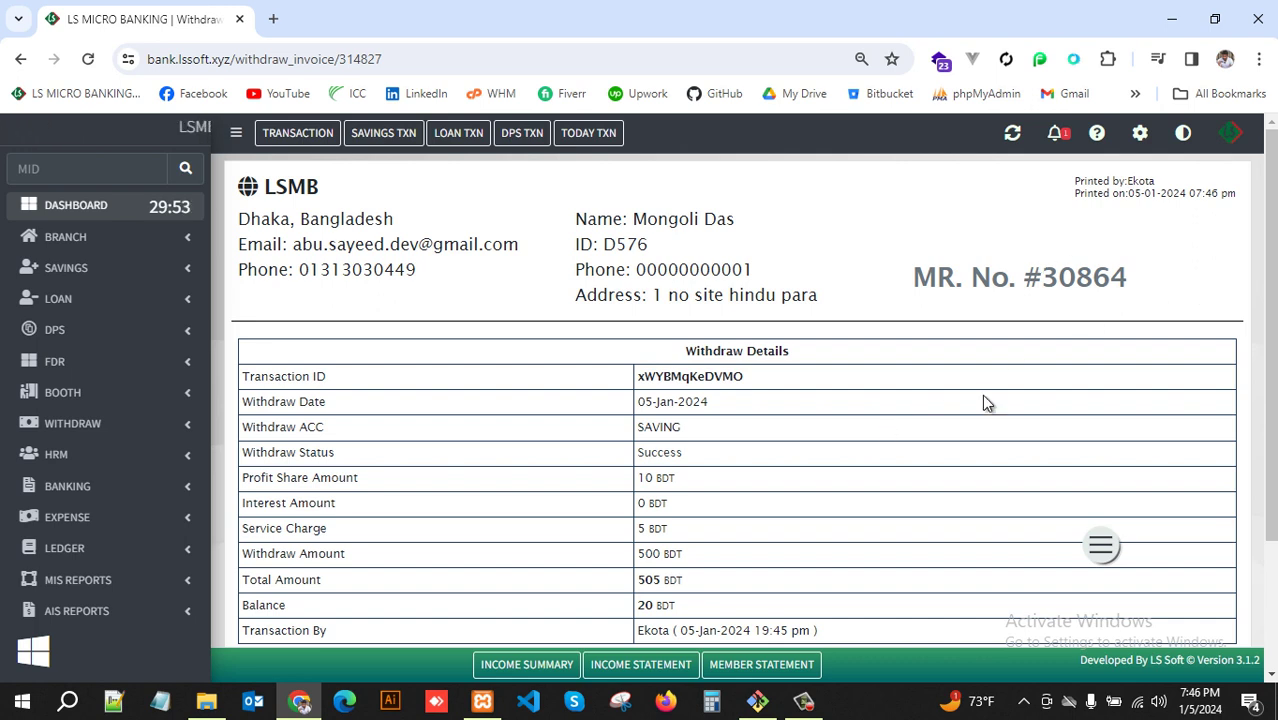
drag(743, 376, 618, 400)
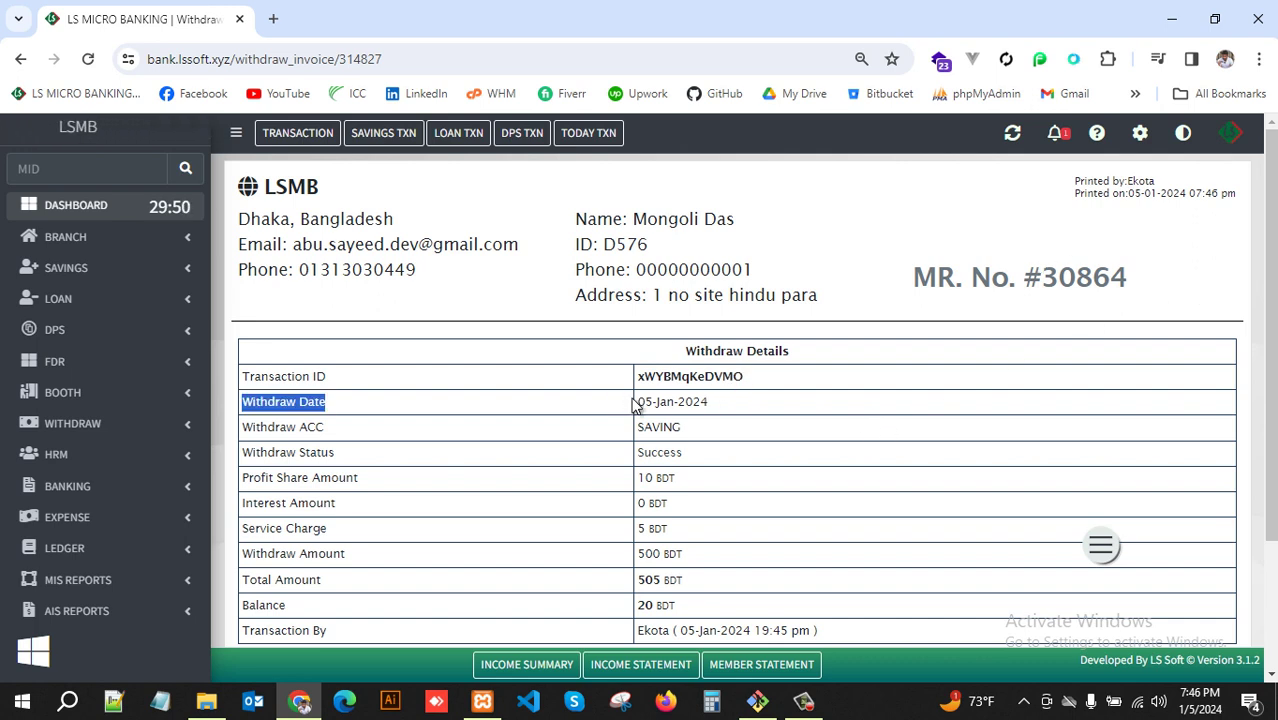
scroll(742, 504, down, 2)
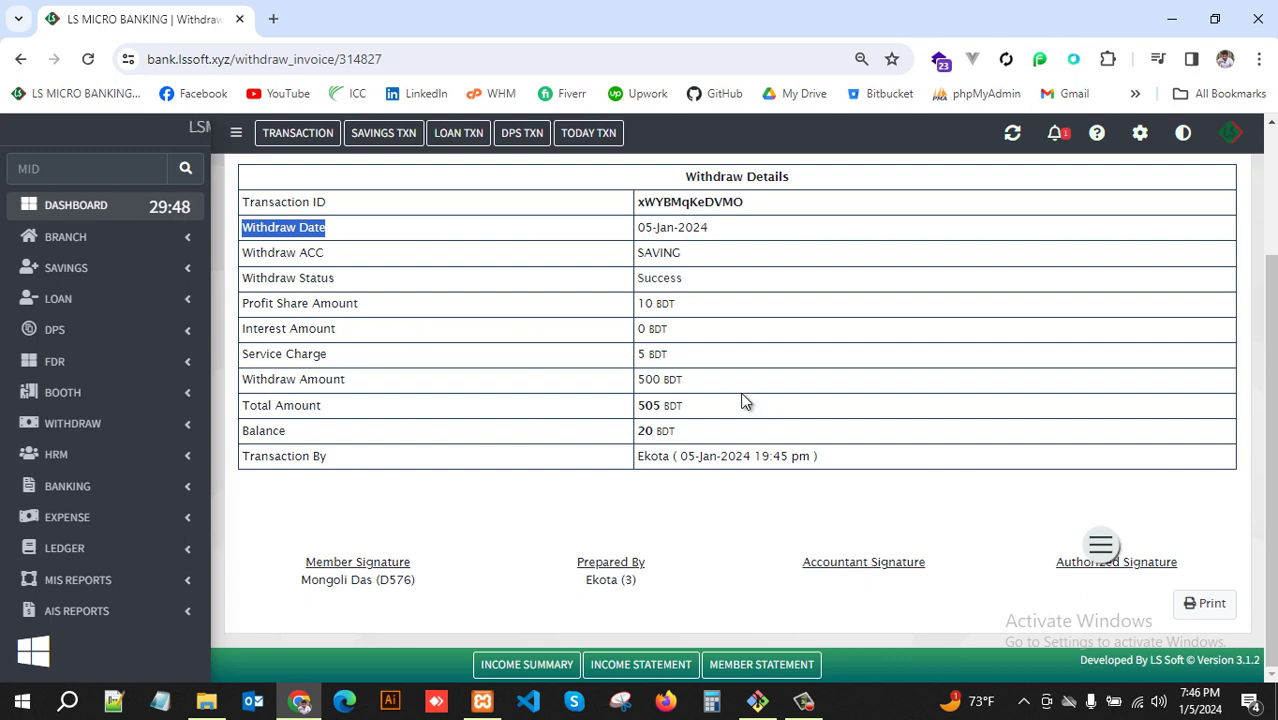
scroll(686, 355, up, 2)
click(20, 59)
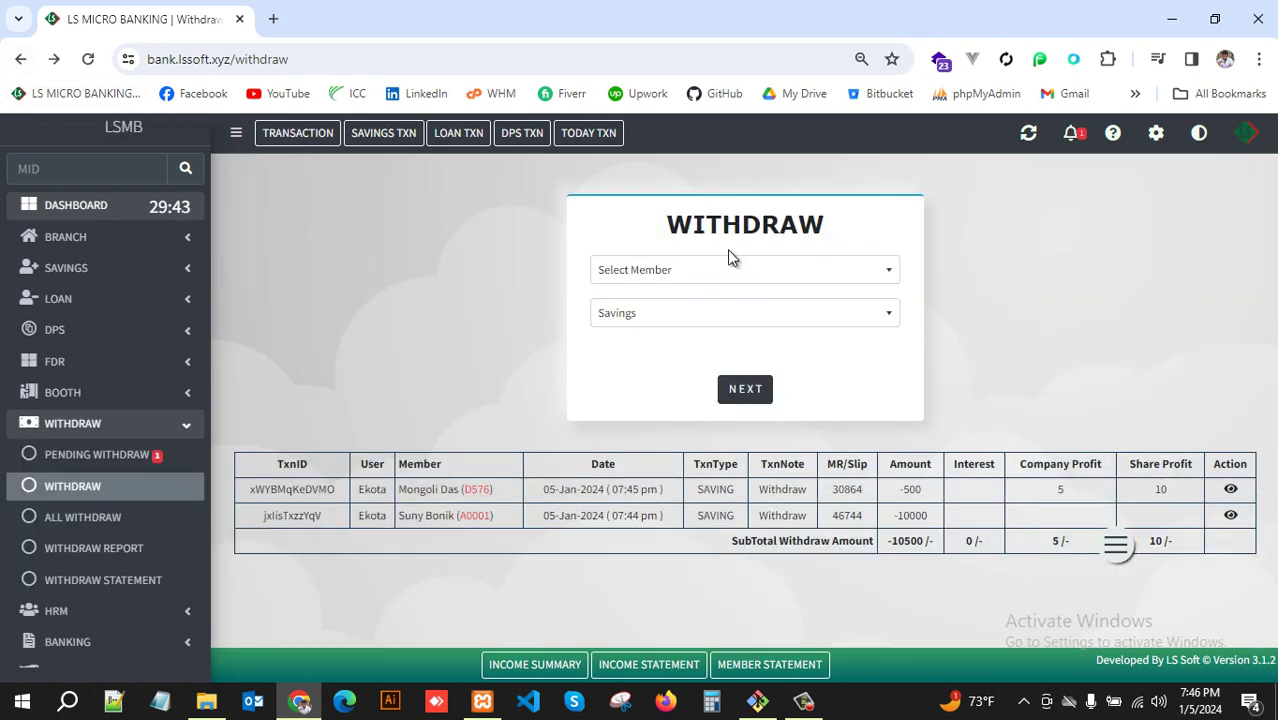
- Start a DPS withdrawal for the third listed member and select that member's DPS account
click(740, 274)
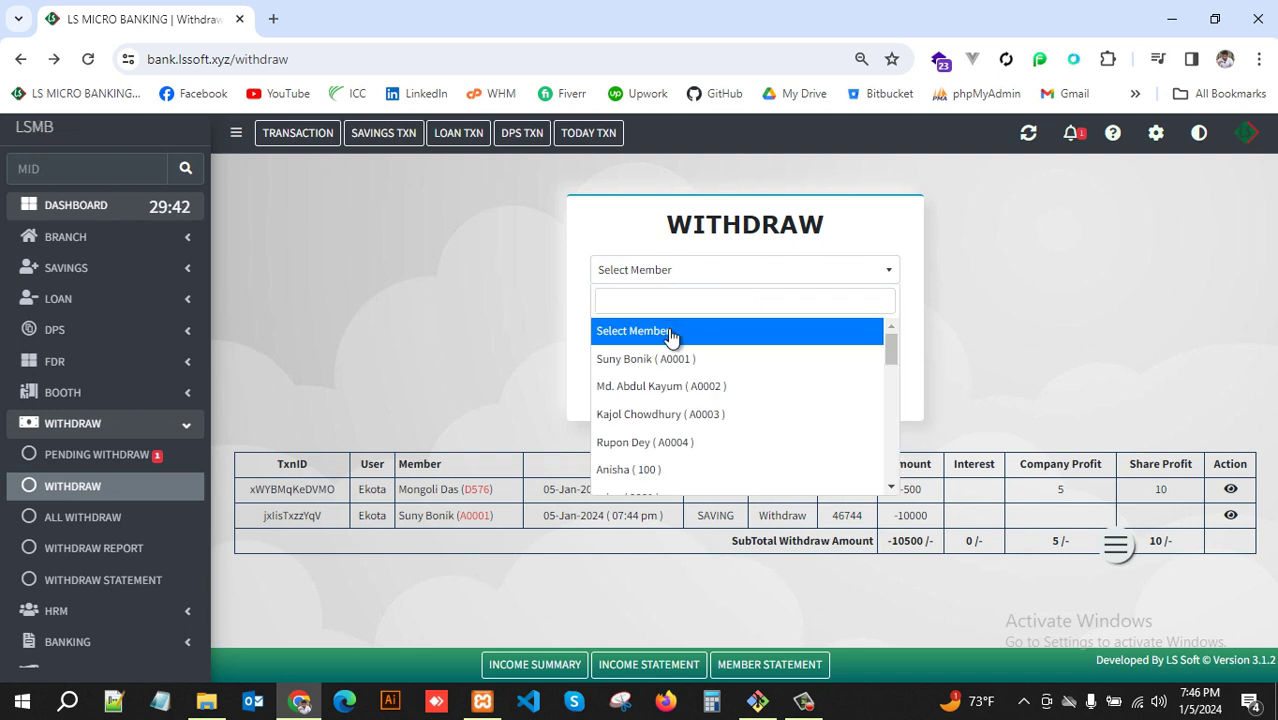
click(660, 414)
click(739, 318)
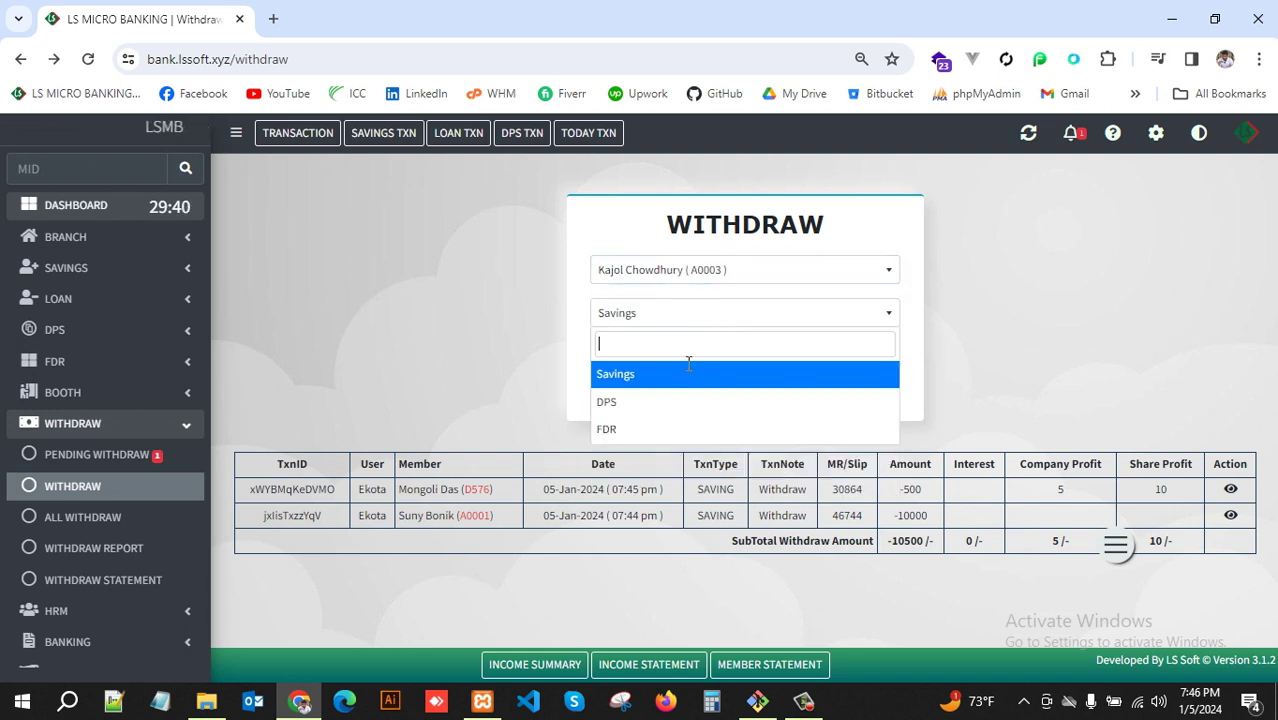
click(648, 403)
click(748, 400)
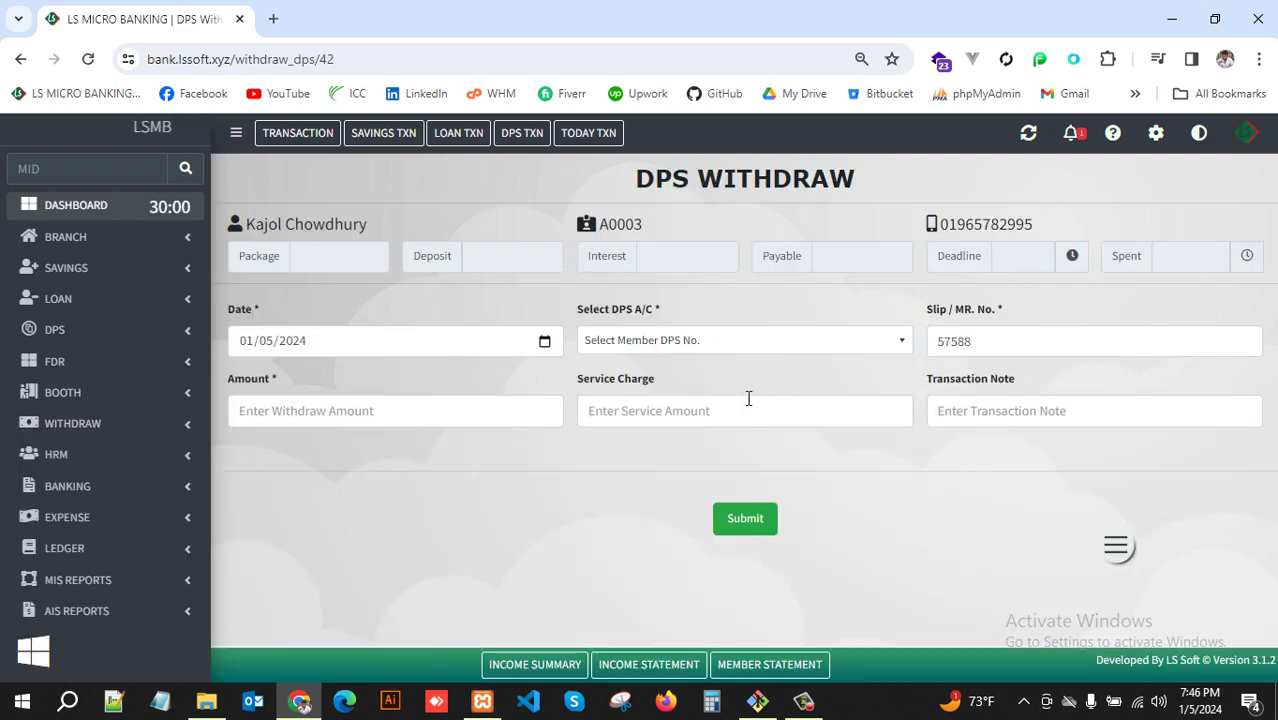
click(842, 341)
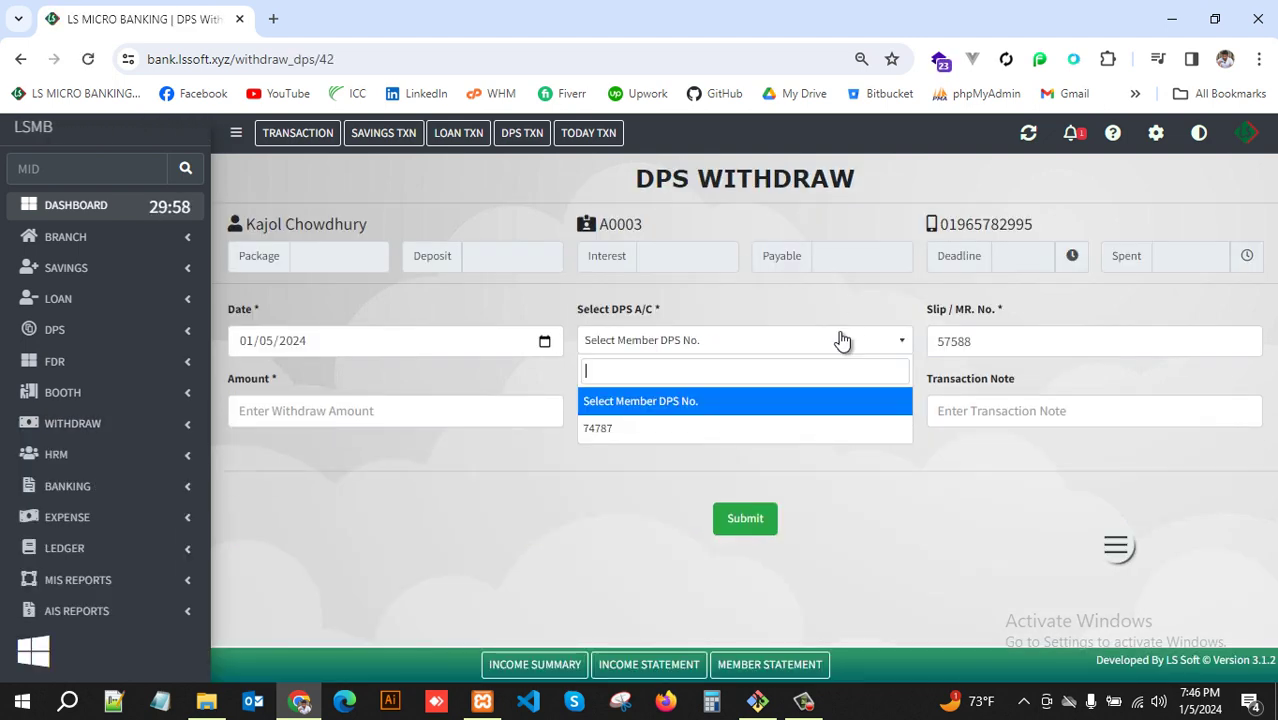
click(608, 429)
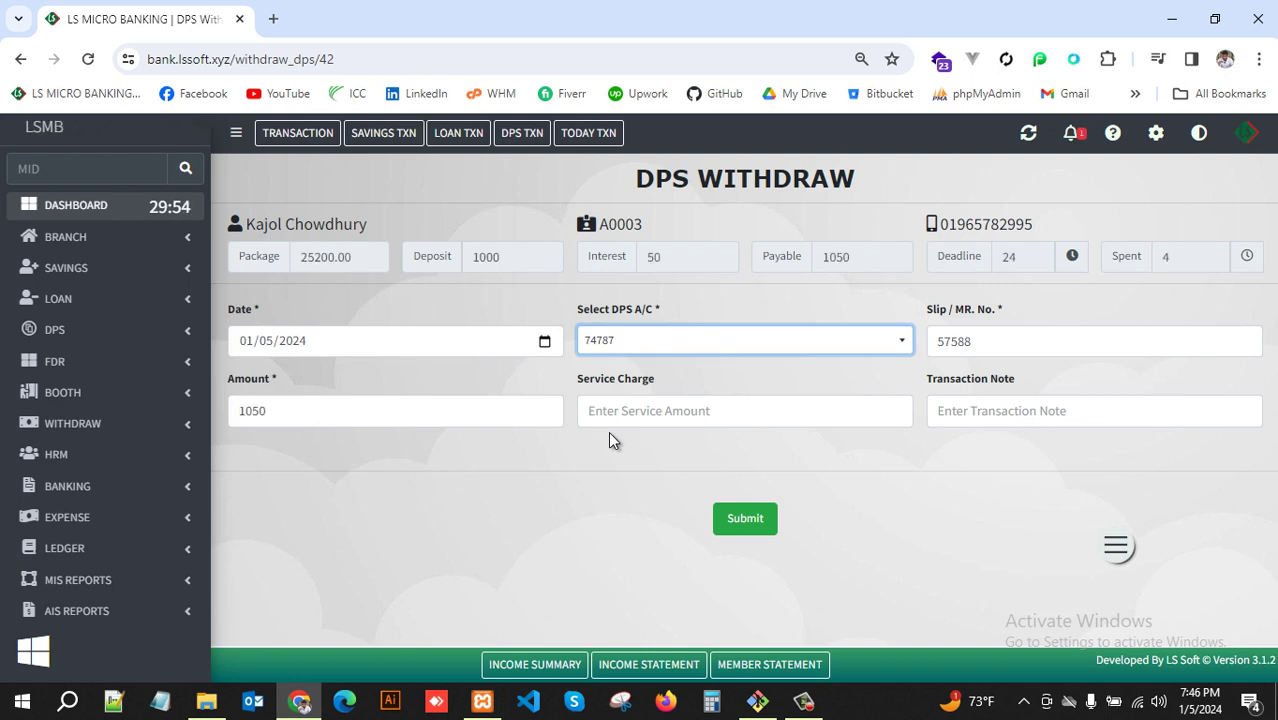
- Examine the DPS account's deadline, months spent, package, deposit, interest and payable amount on the withdrawal form
click(1017, 260)
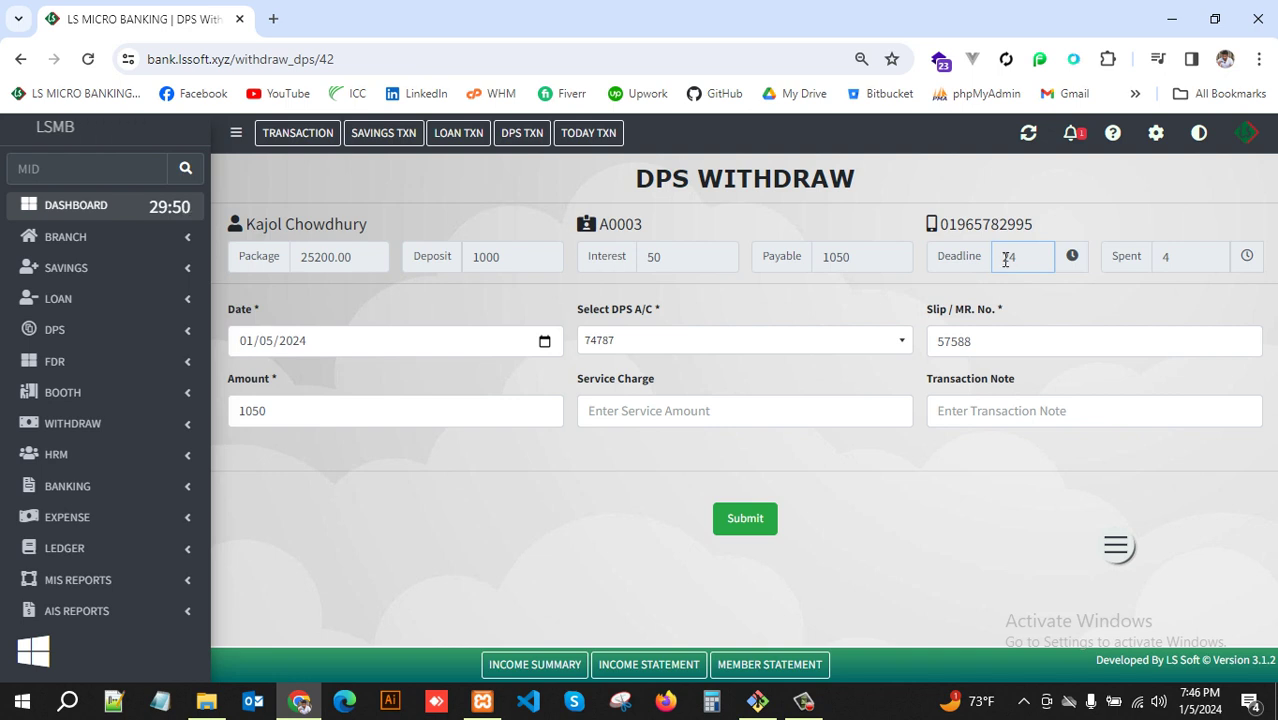
double_click(1015, 259)
click(1022, 258)
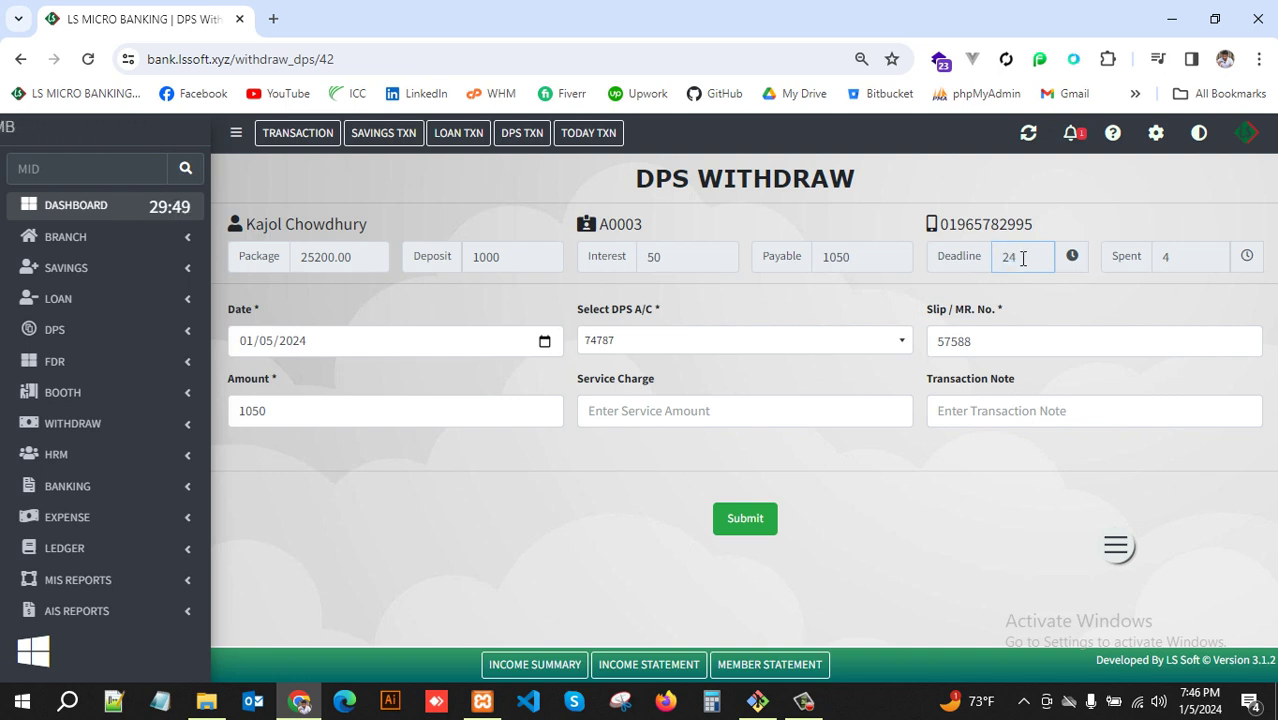
double_click(1196, 255)
click(1160, 292)
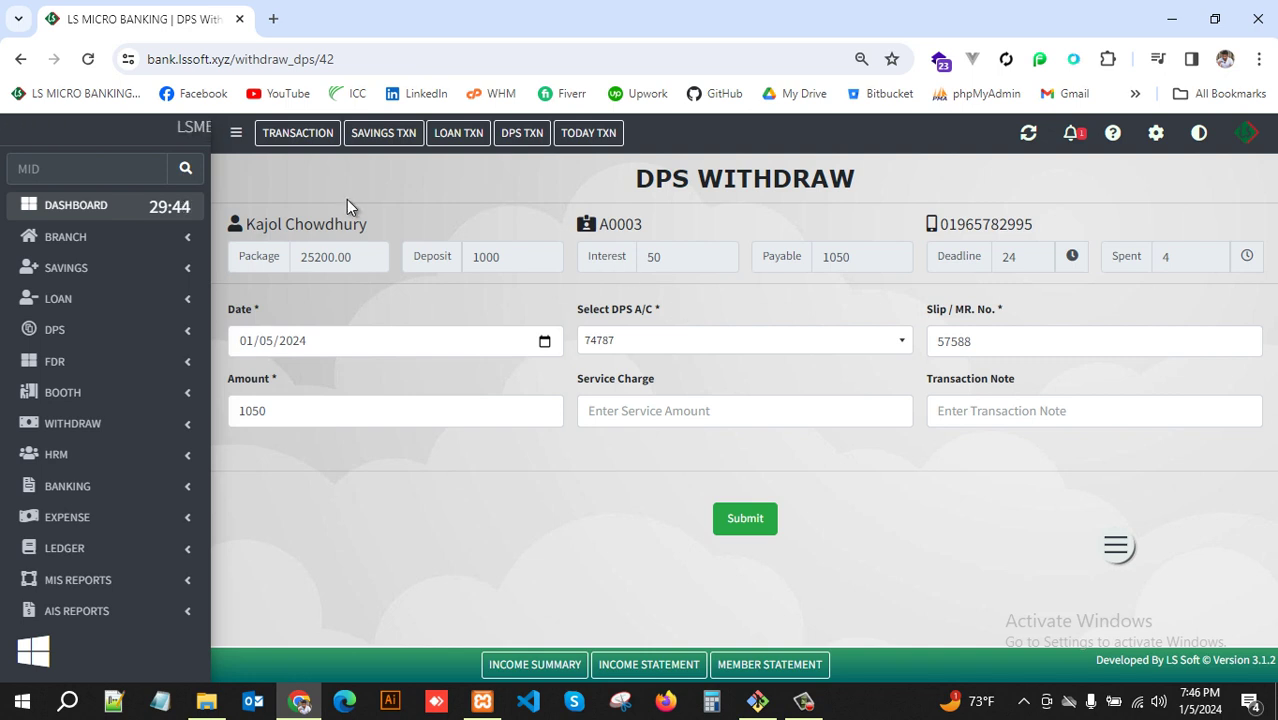
drag(301, 257, 353, 256)
click(353, 255)
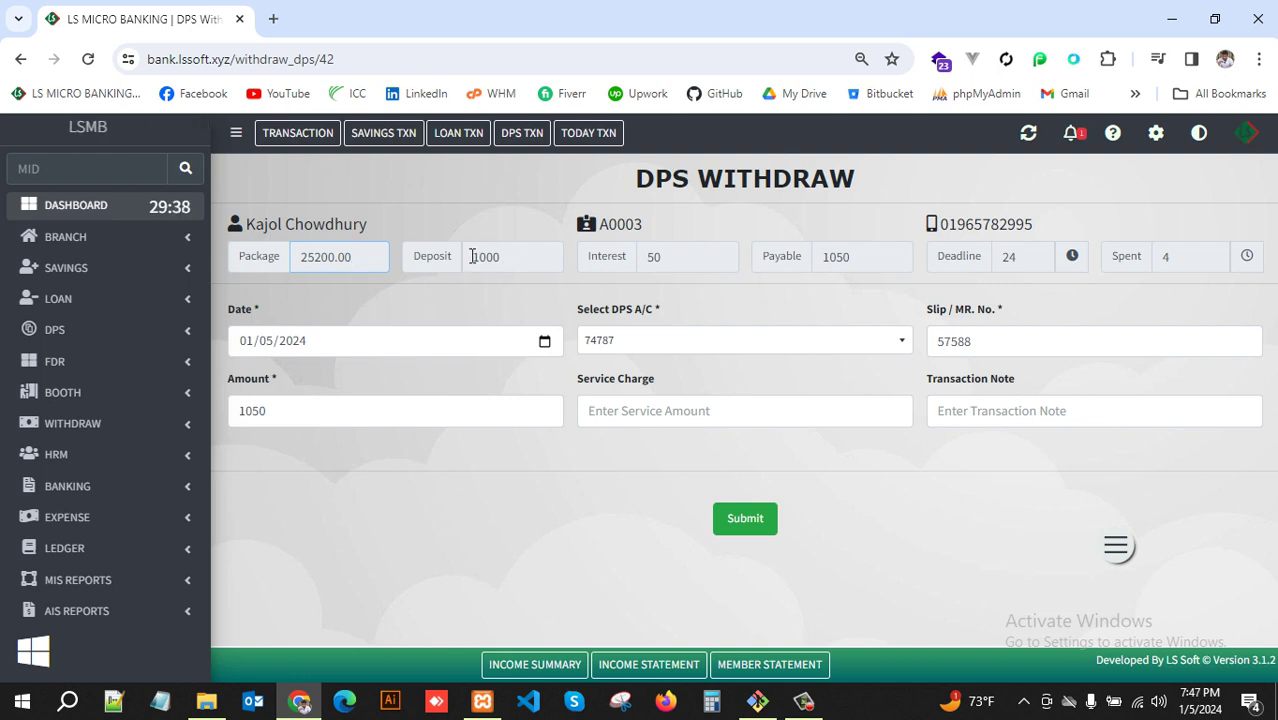
drag(473, 256, 490, 256)
click(530, 256)
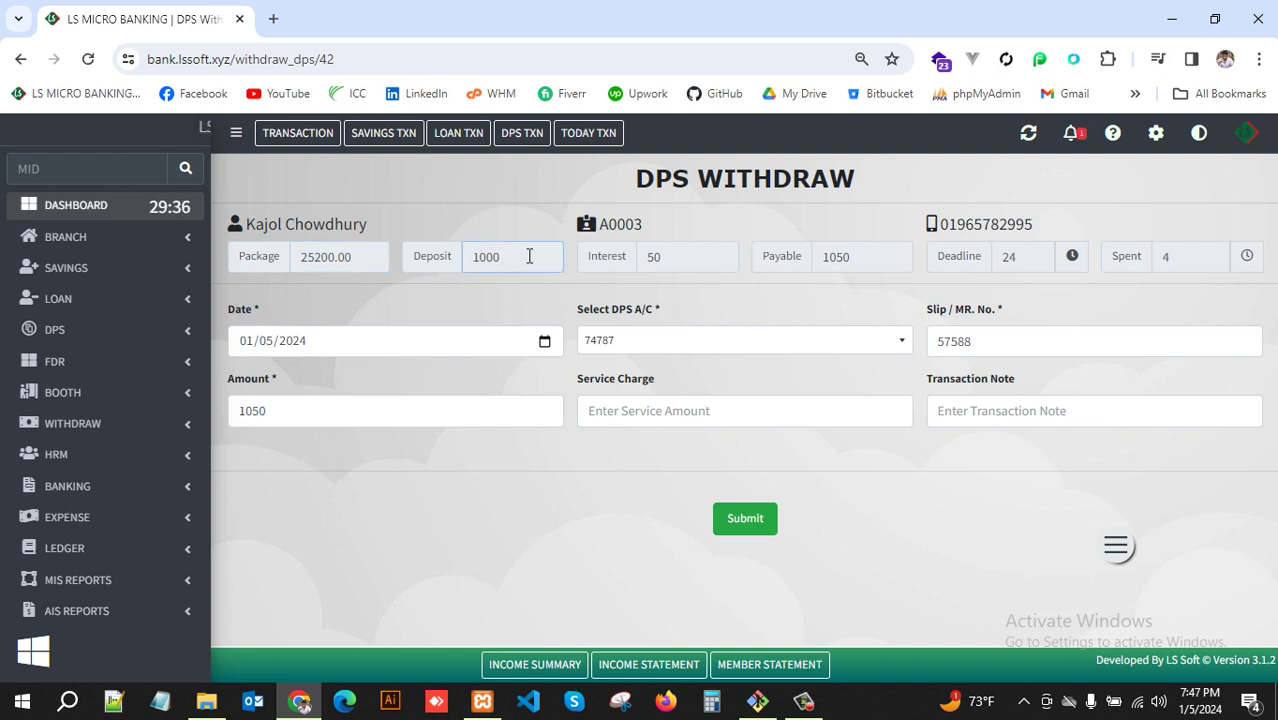
click(645, 257)
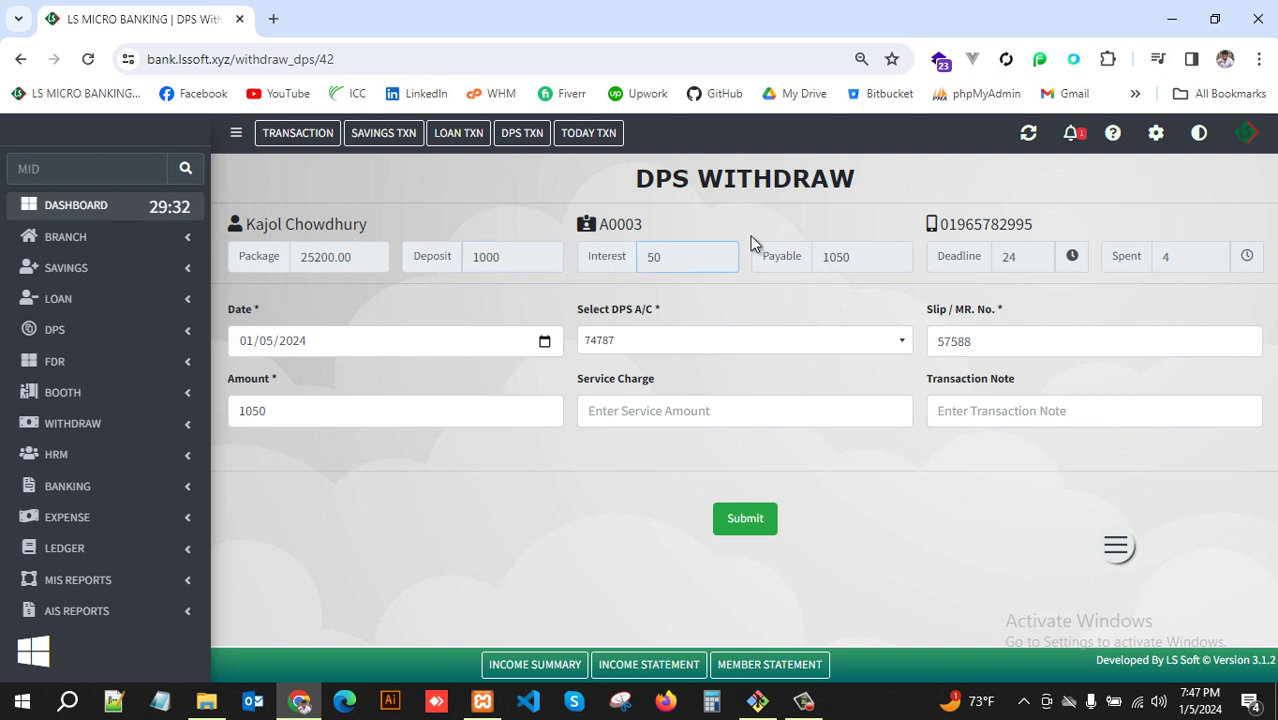
double_click(855, 257)
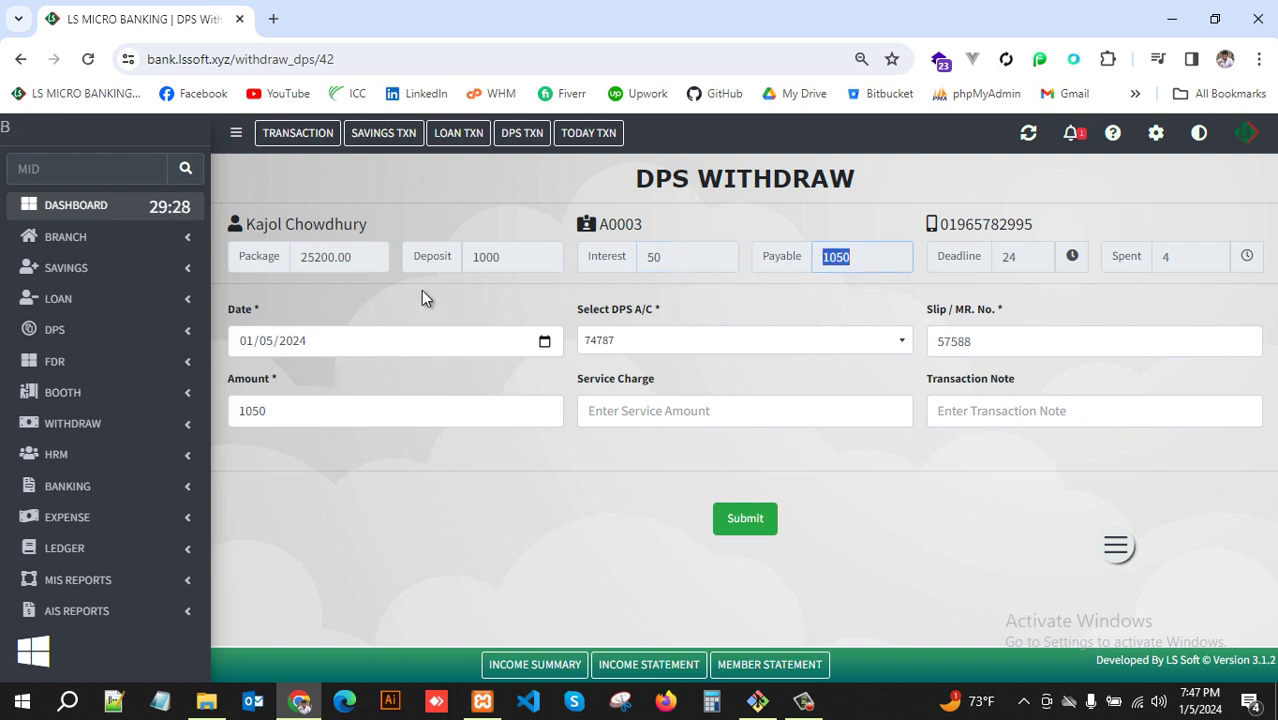
drag(480, 228, 998, 305)
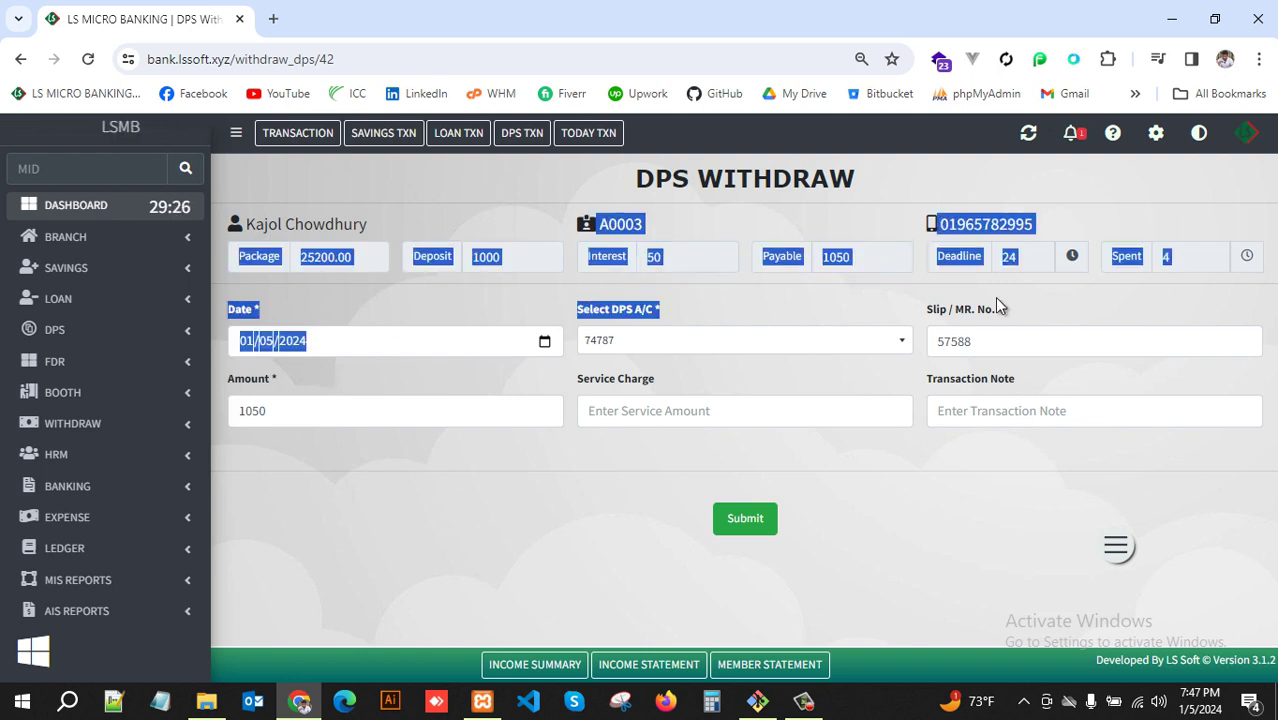
click(800, 290)
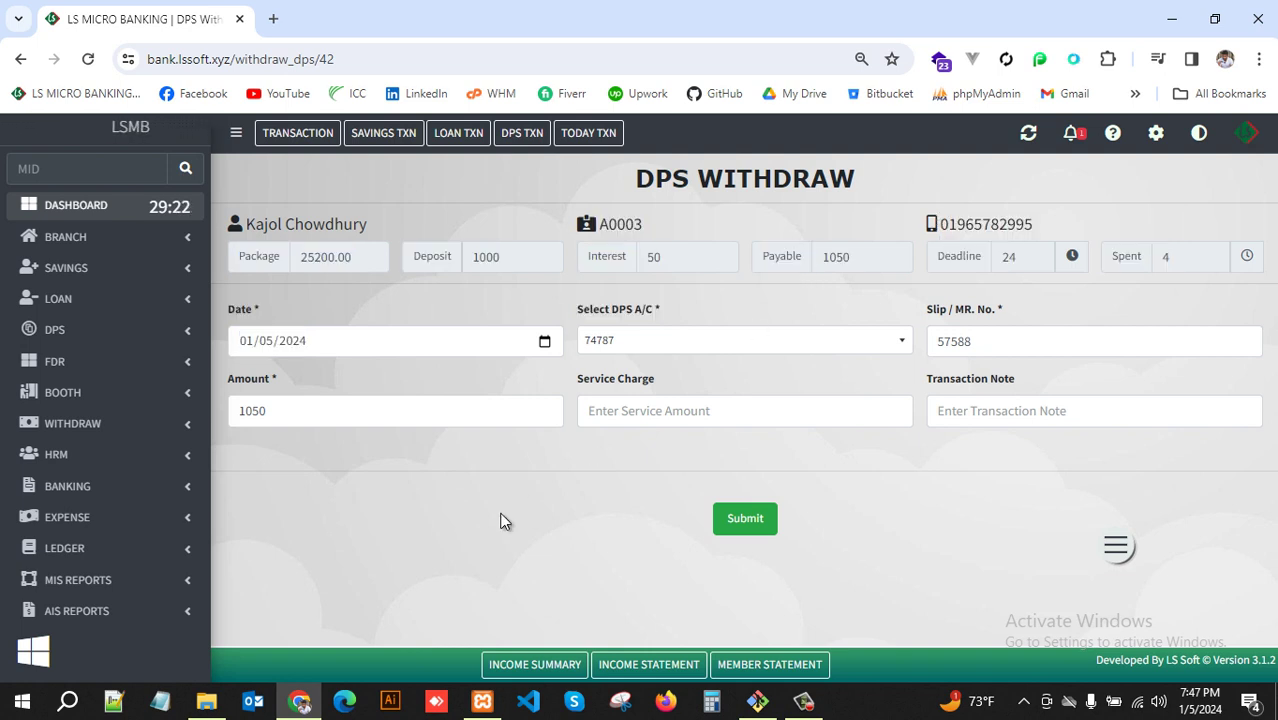
- Check the amount, slip number and service charge fields, and submit the DPS withdrawal, confirming the account closure
click(349, 407)
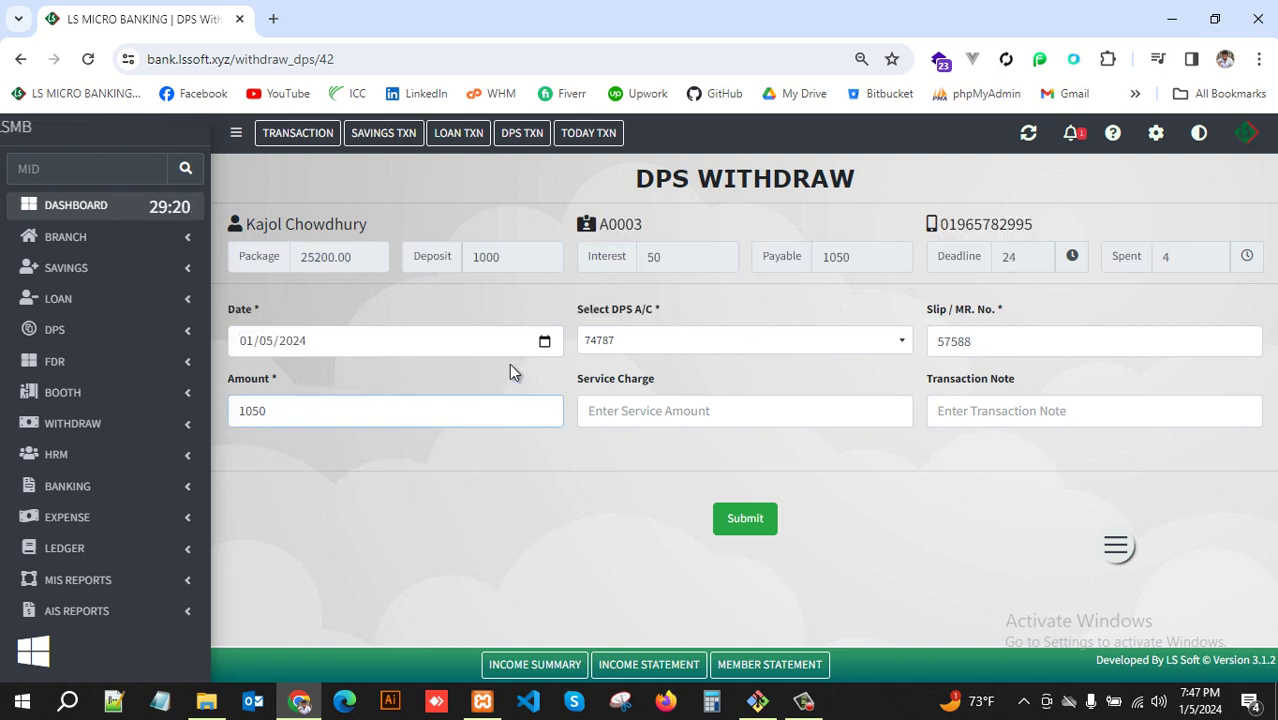
click(1001, 340)
drag(1001, 340, 886, 332)
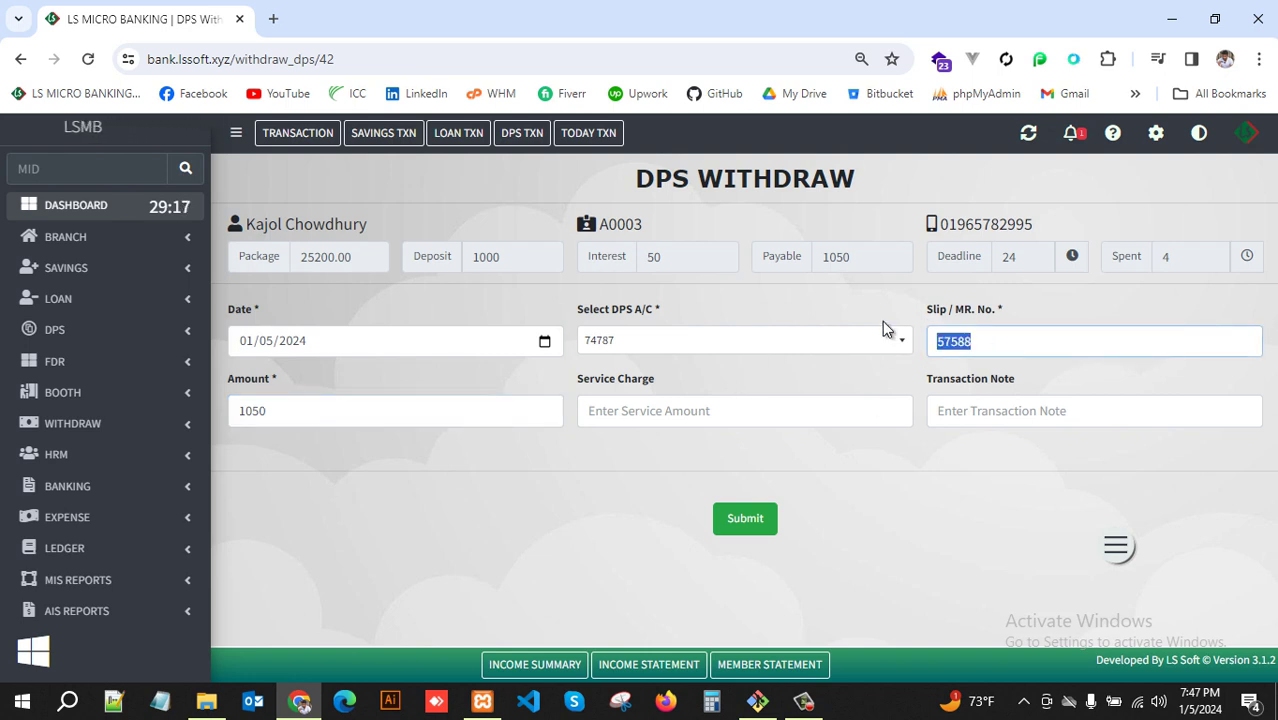
click(824, 362)
click(675, 419)
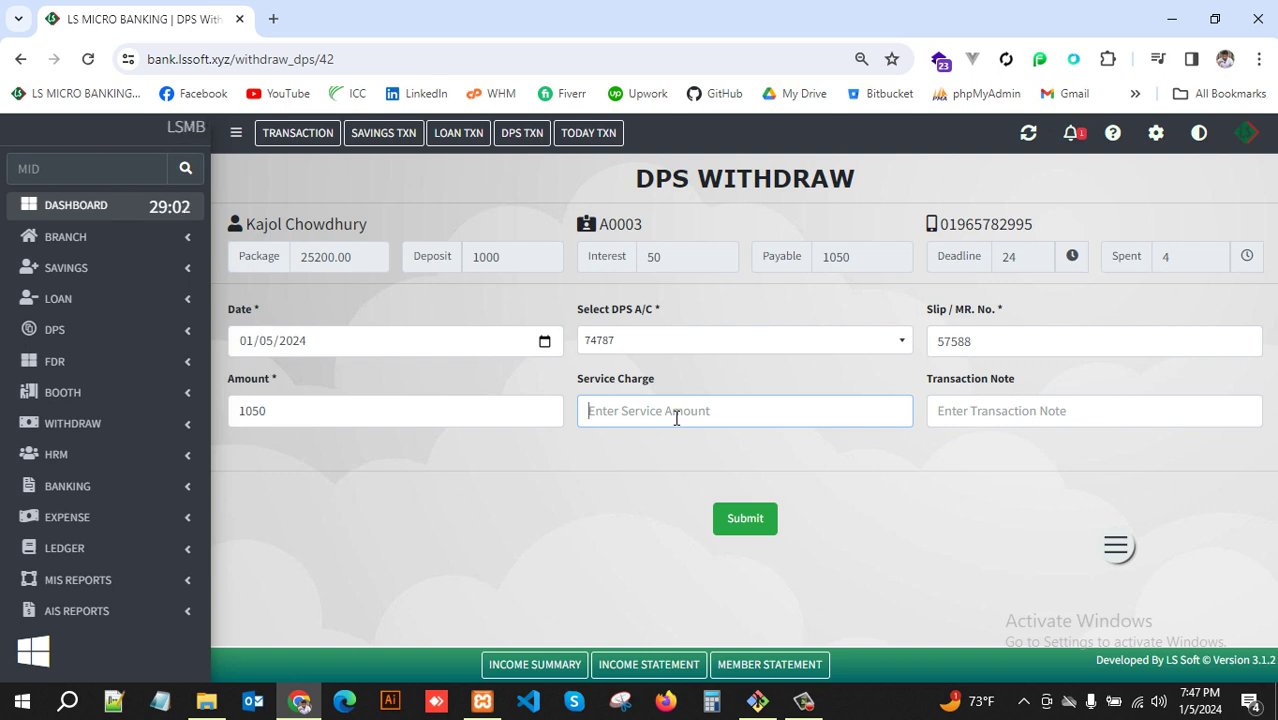
click(947, 508)
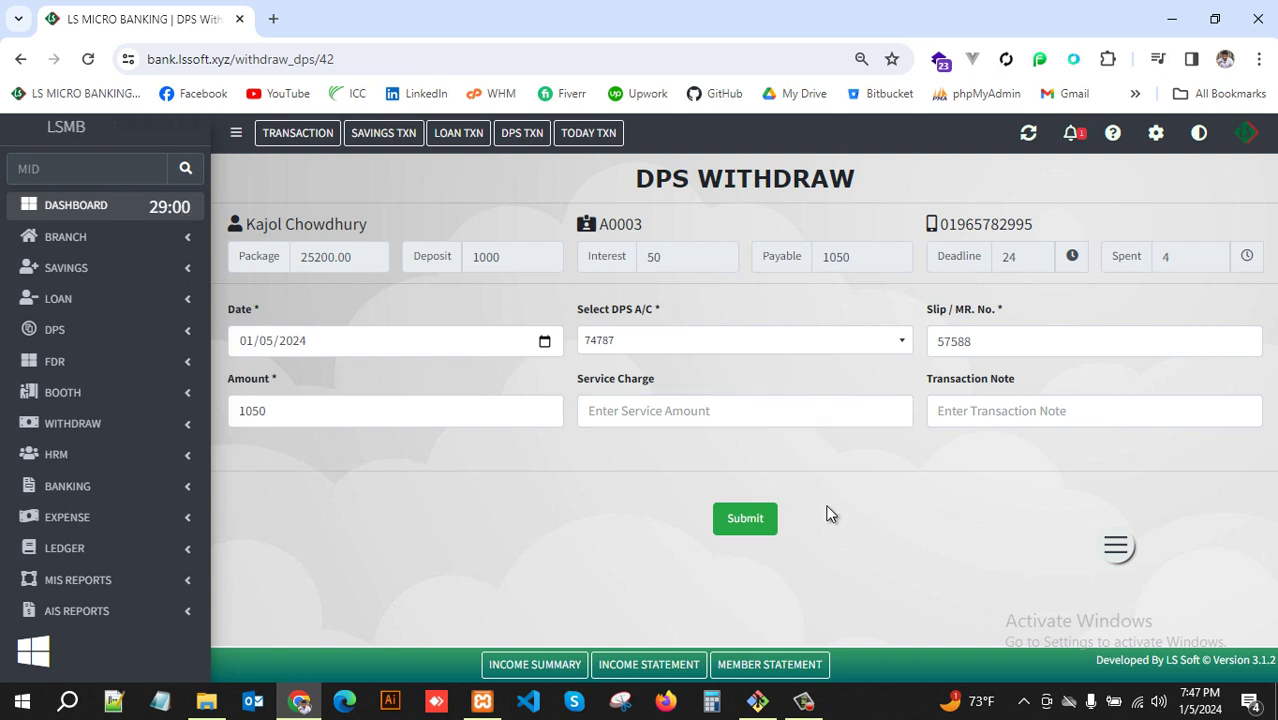
click(760, 519)
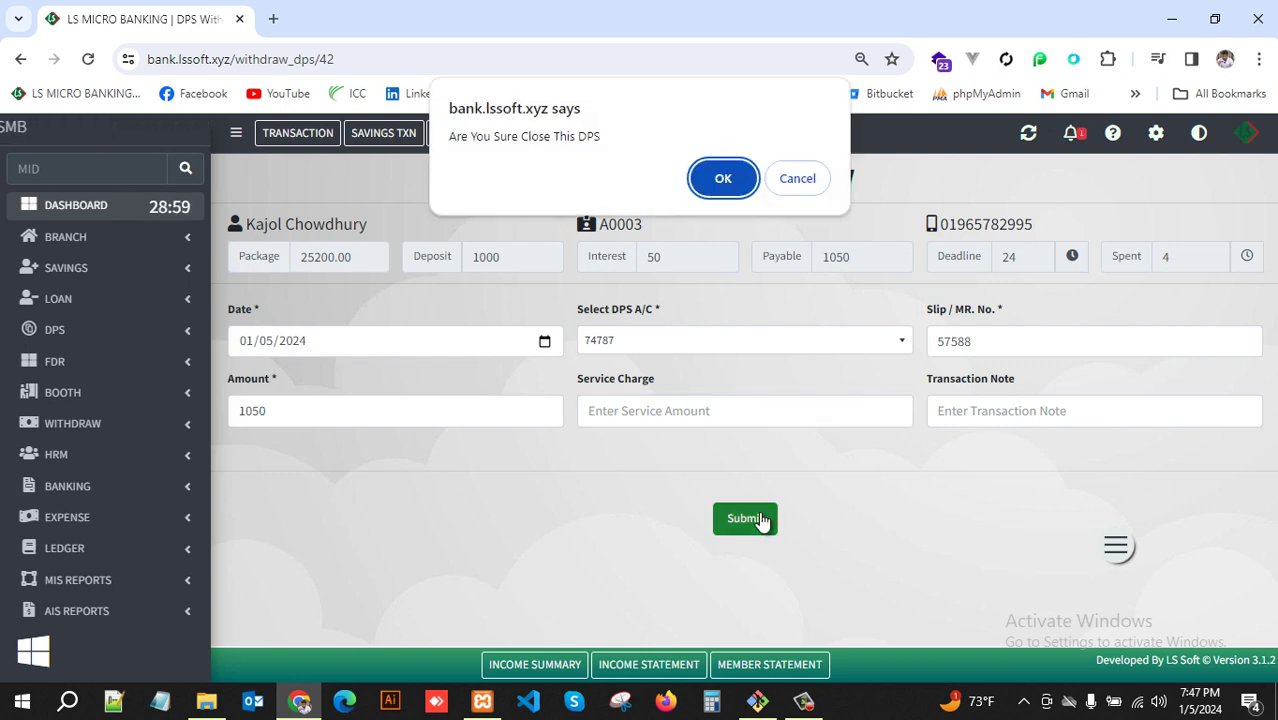
click(723, 184)
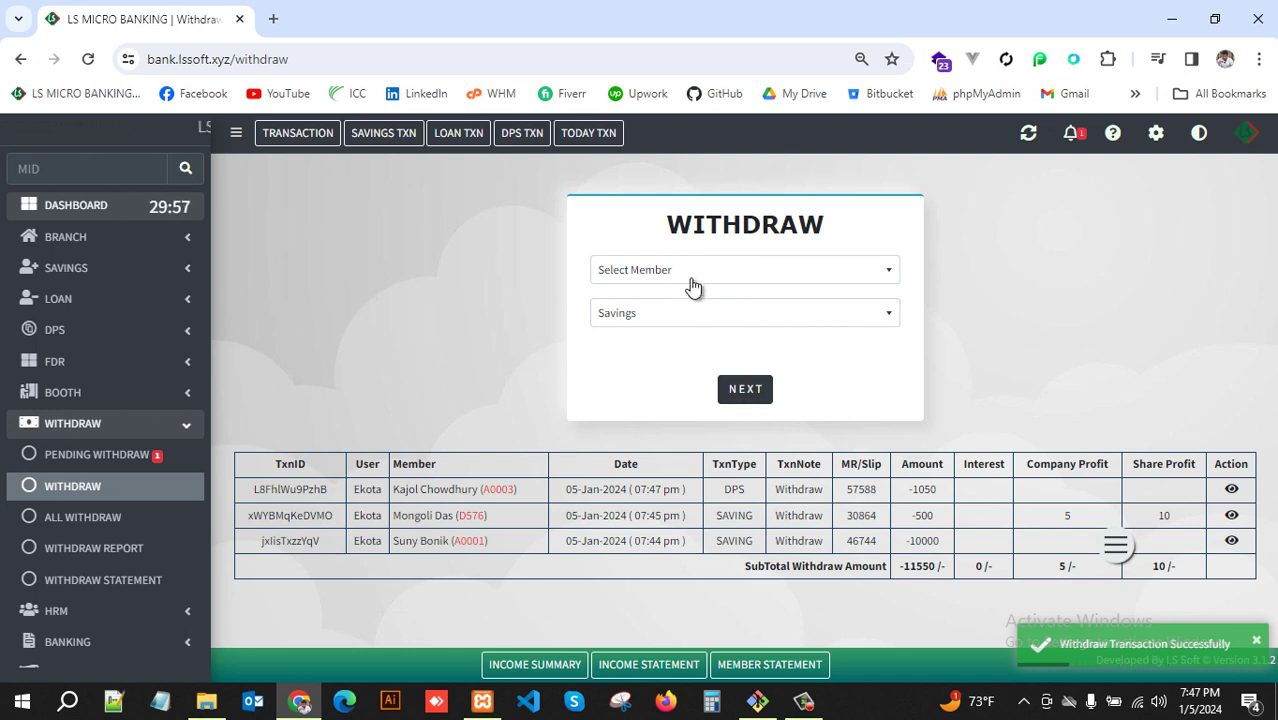
- Look up a member in the active FDR list and start an FDR withdrawal for that member
click(147, 372)
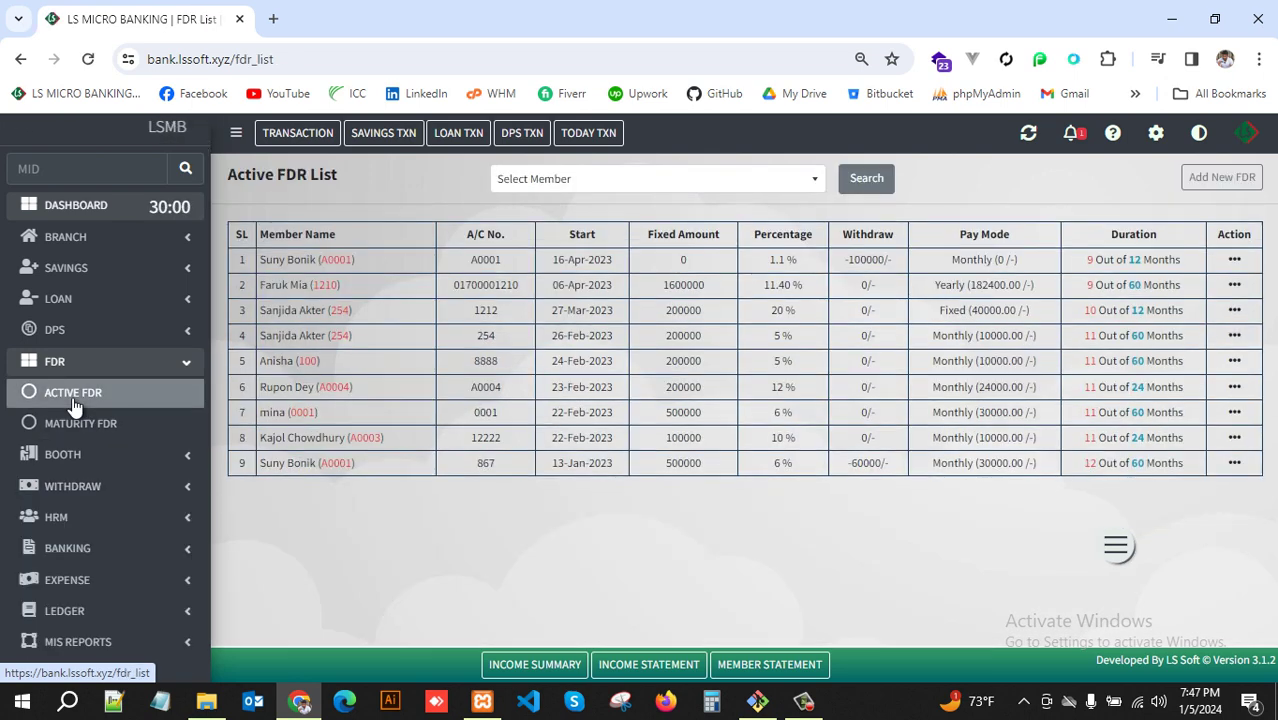
click(20, 59)
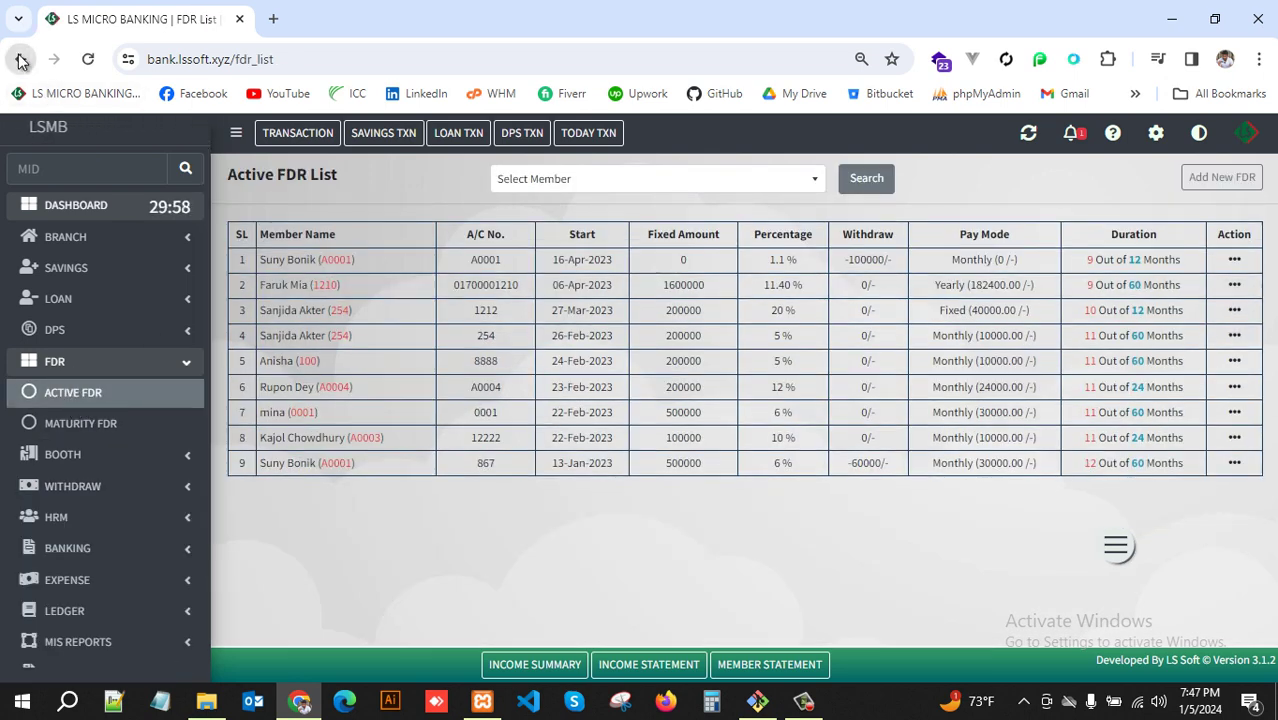
click(753, 269)
text(ani)
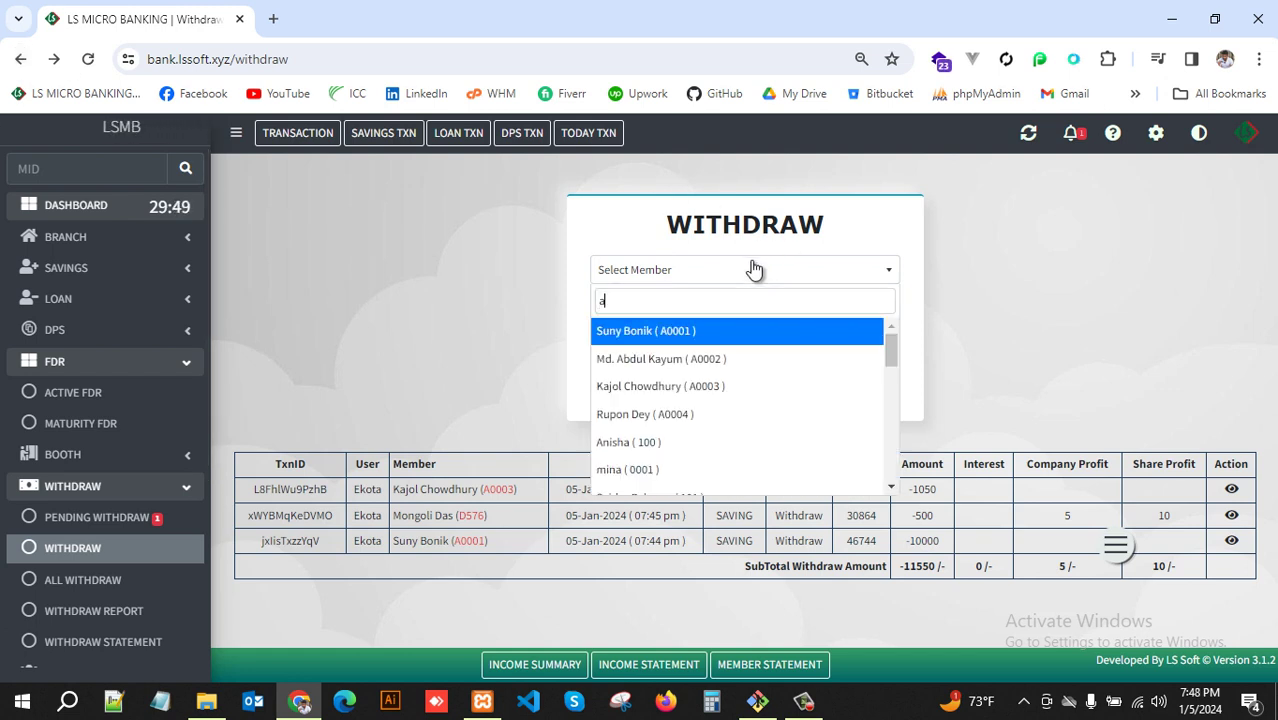
click(667, 331)
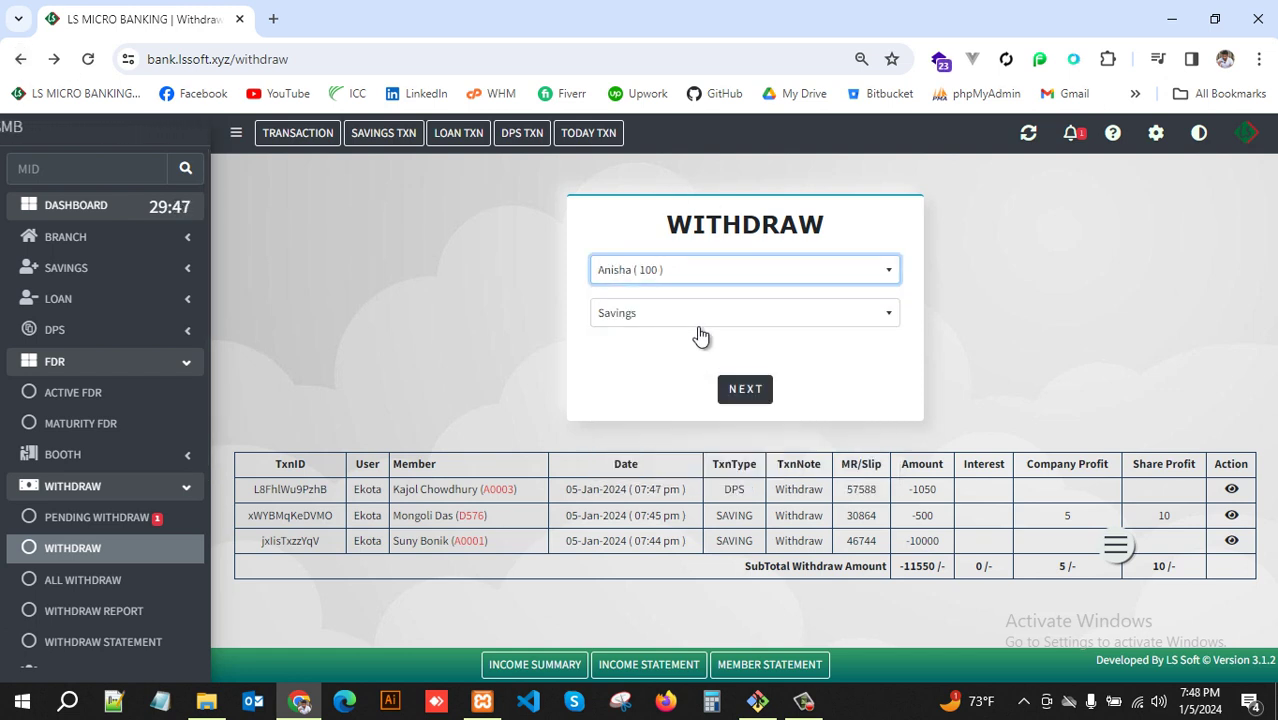
click(731, 326)
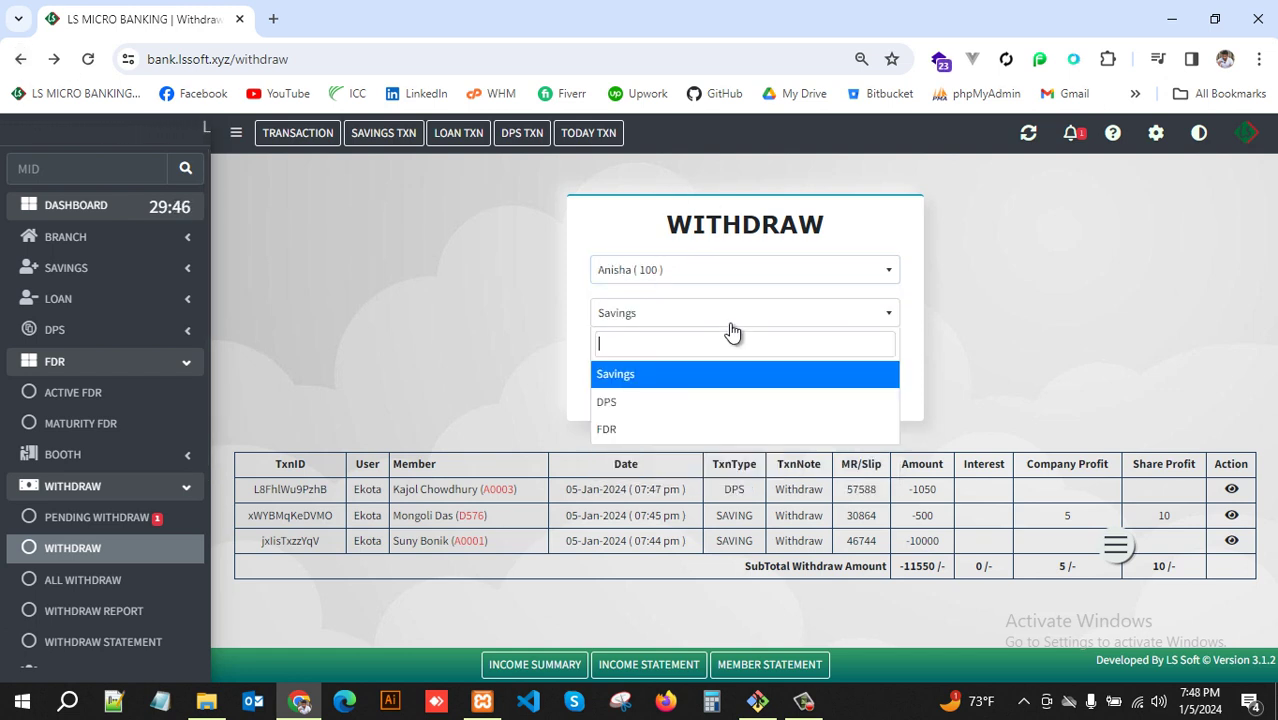
click(624, 436)
click(748, 390)
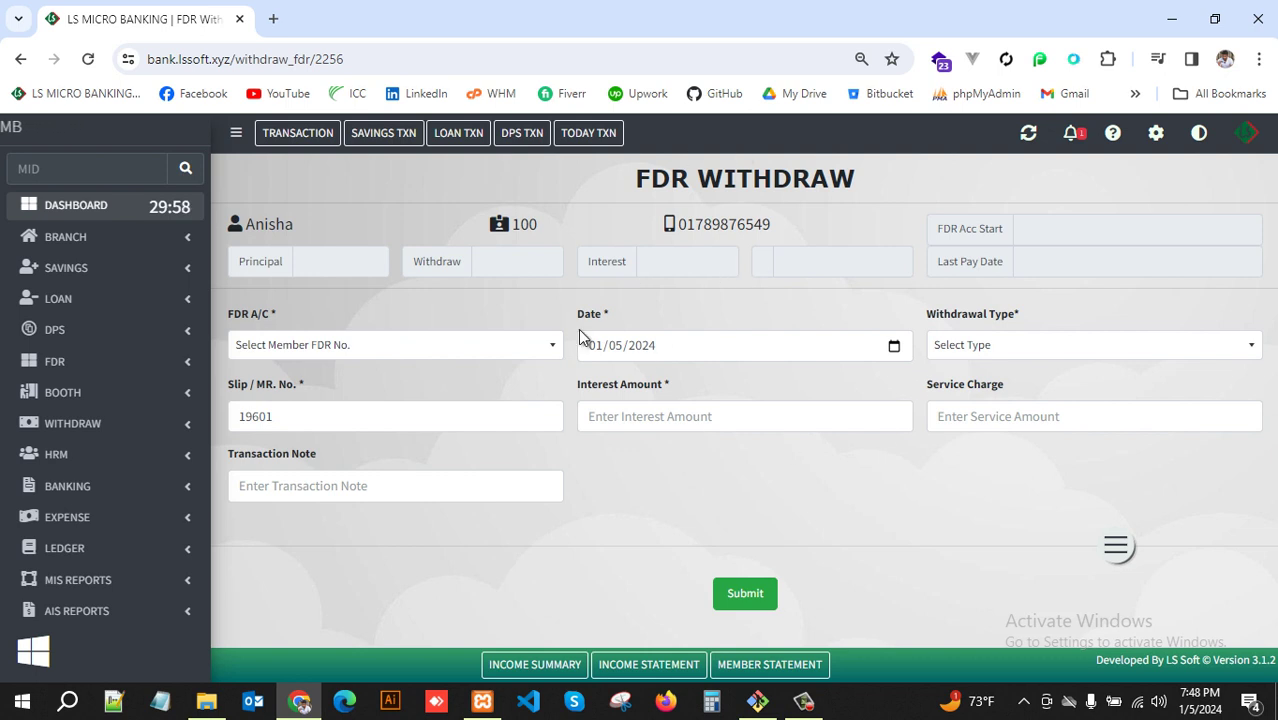
- Select the member's FDR account and set the withdrawal type to Interest
click(500, 348)
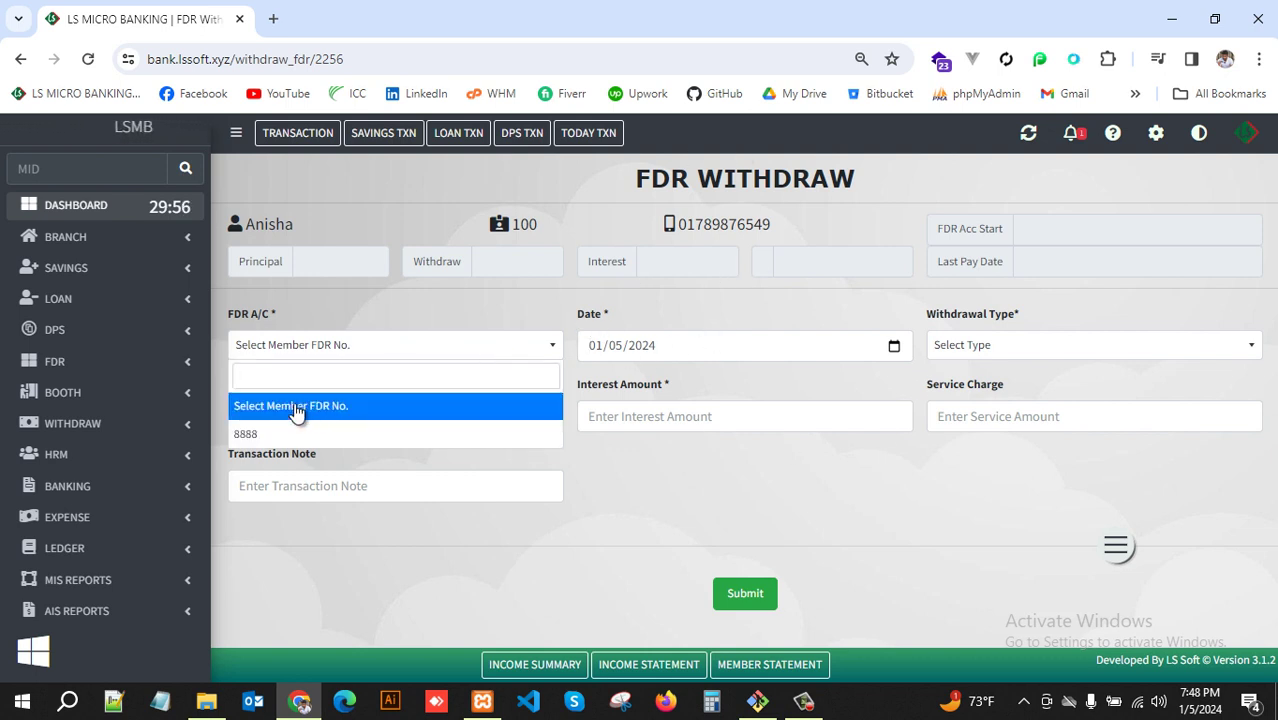
click(255, 436)
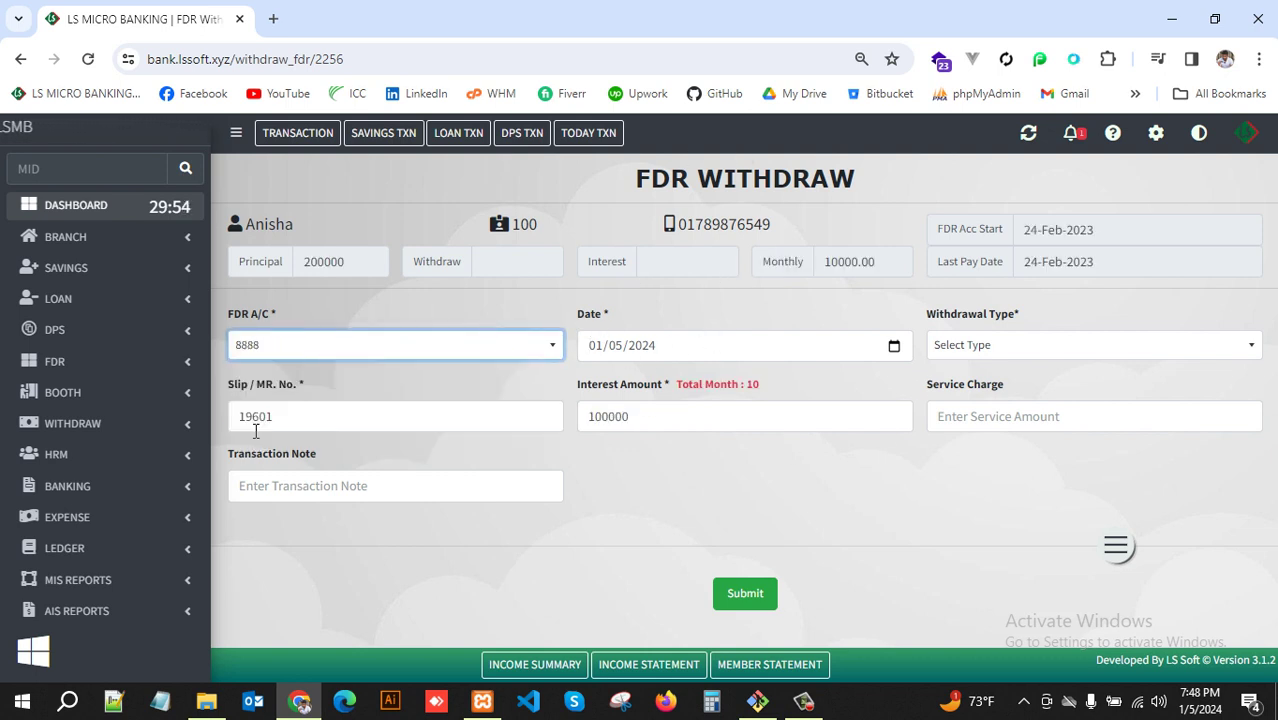
click(937, 524)
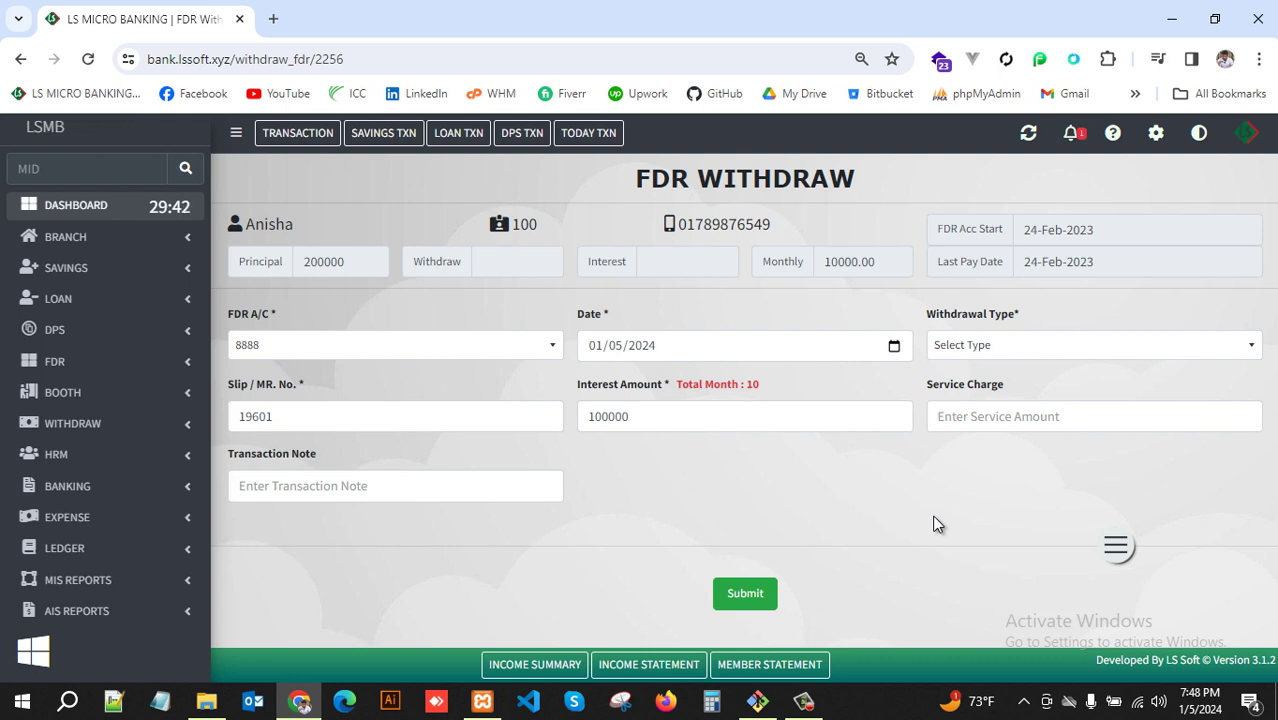
click(1033, 346)
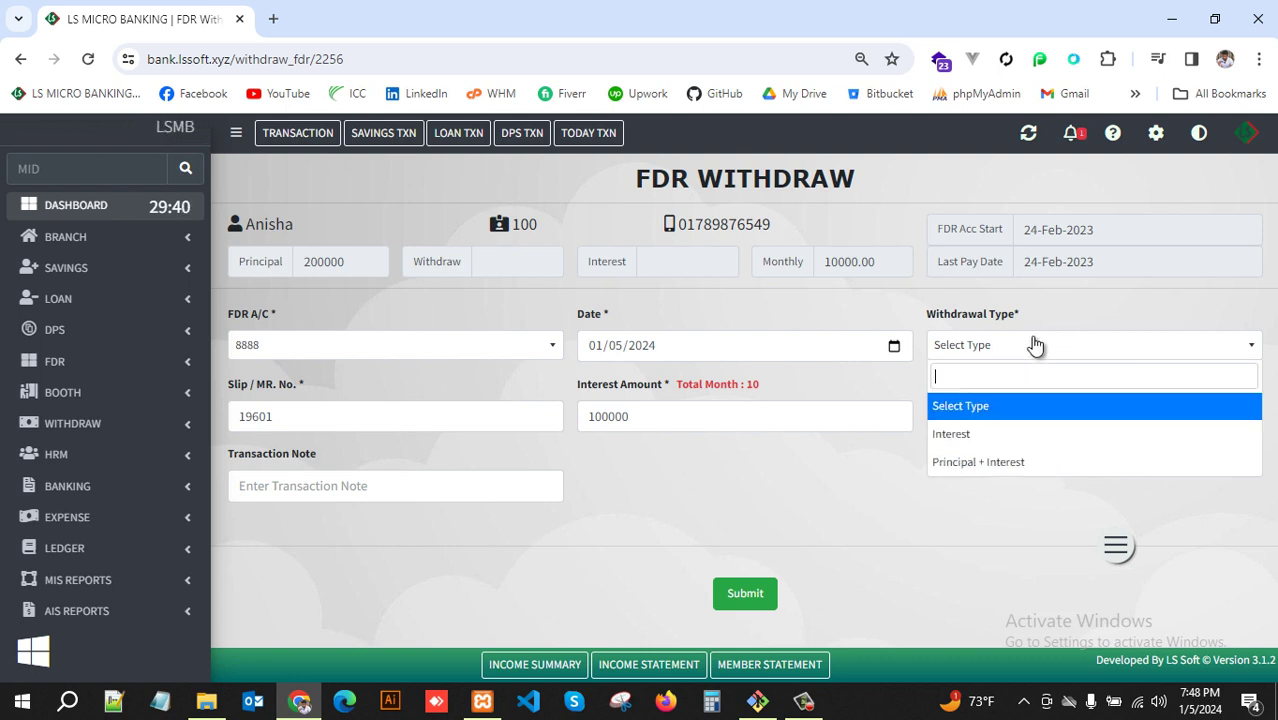
click(975, 432)
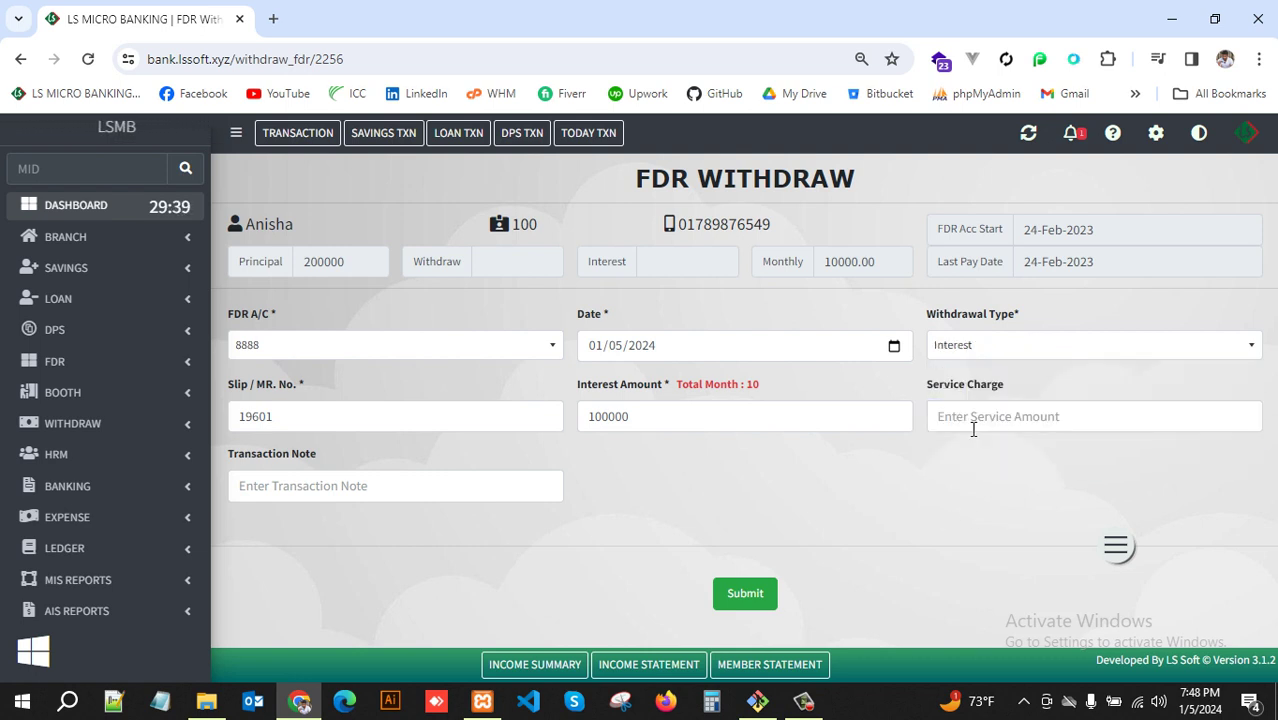
click(758, 486)
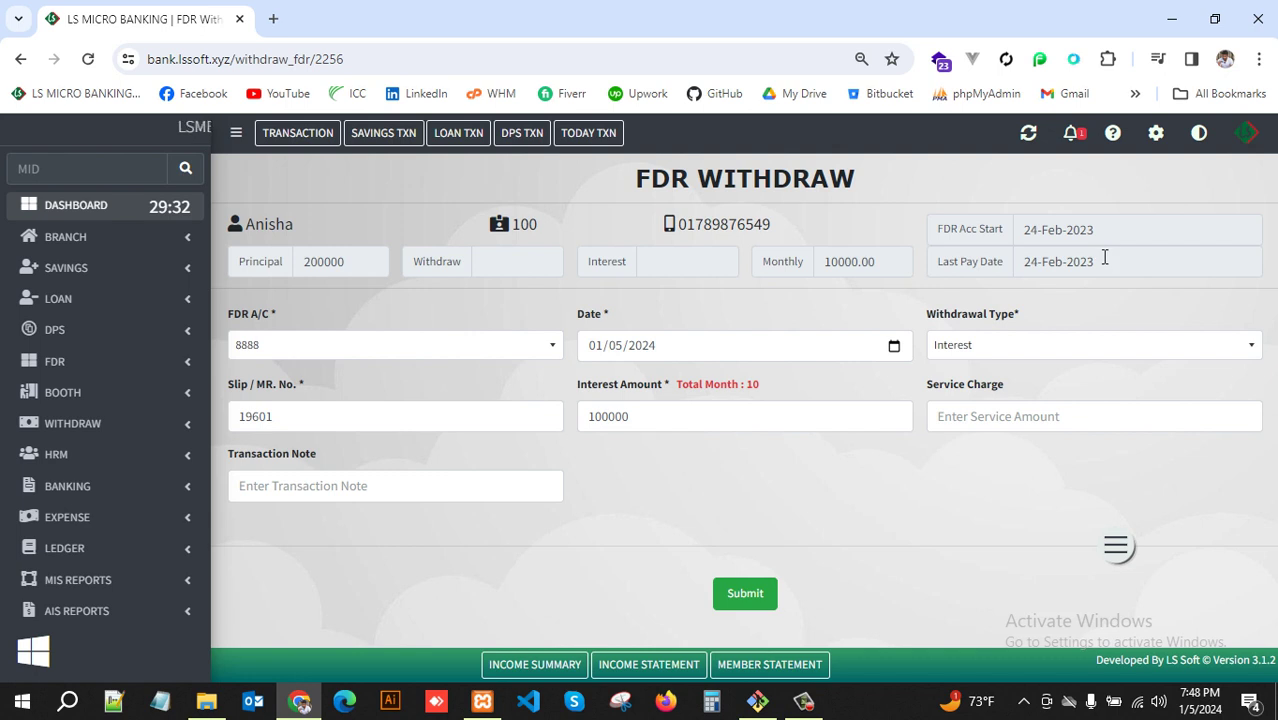
- Examine the FDR account's start date, last pay date, monthly interest and calculated interest amount
drag(1104, 258, 990, 277)
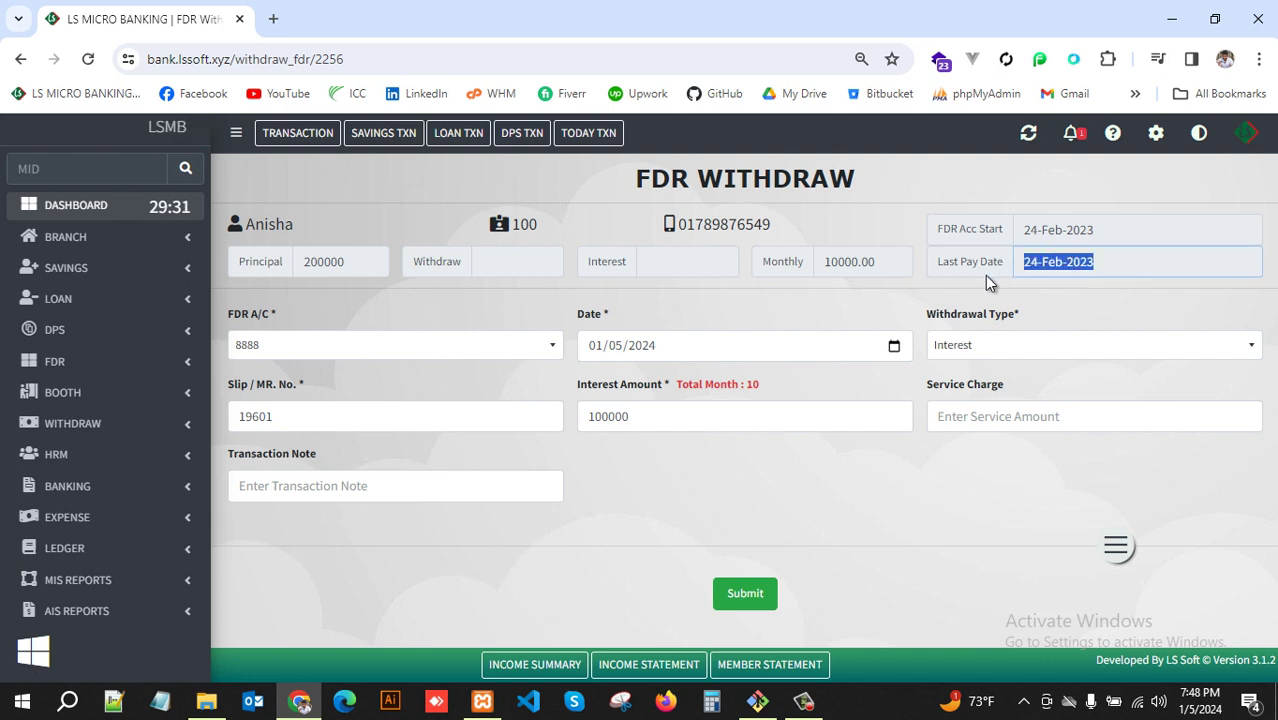
click(1038, 289)
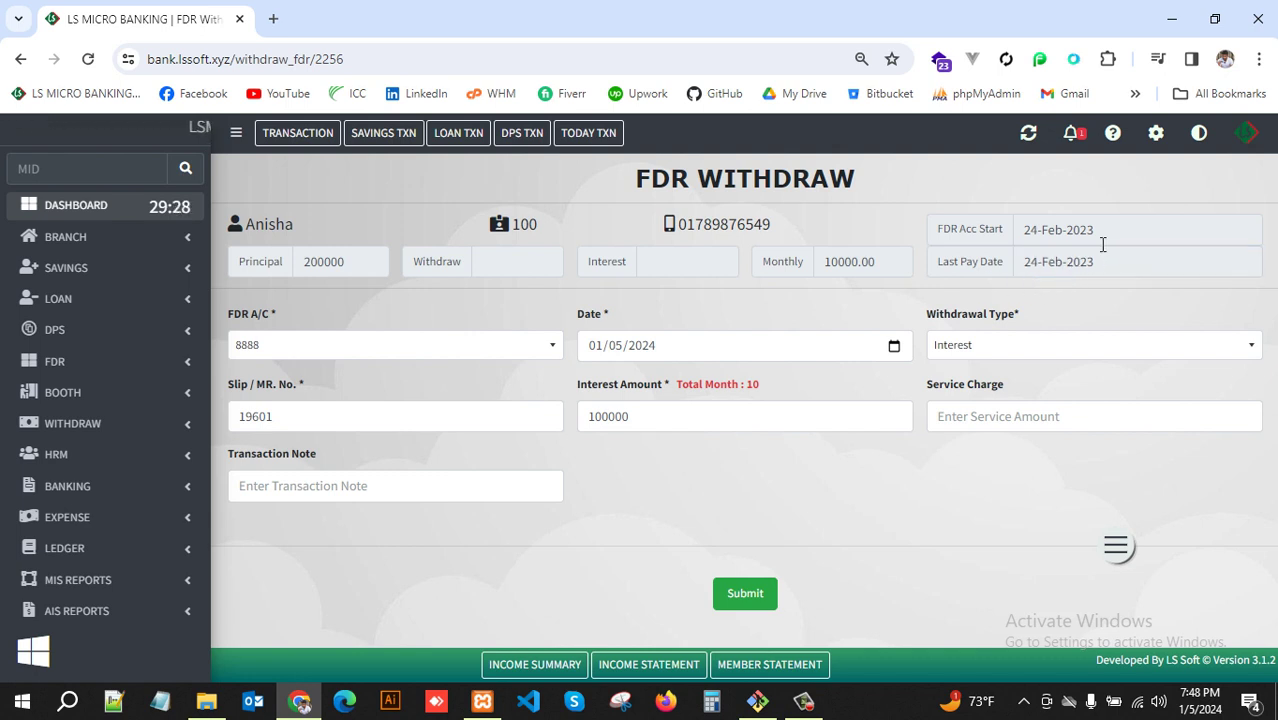
drag(1115, 262, 1155, 216)
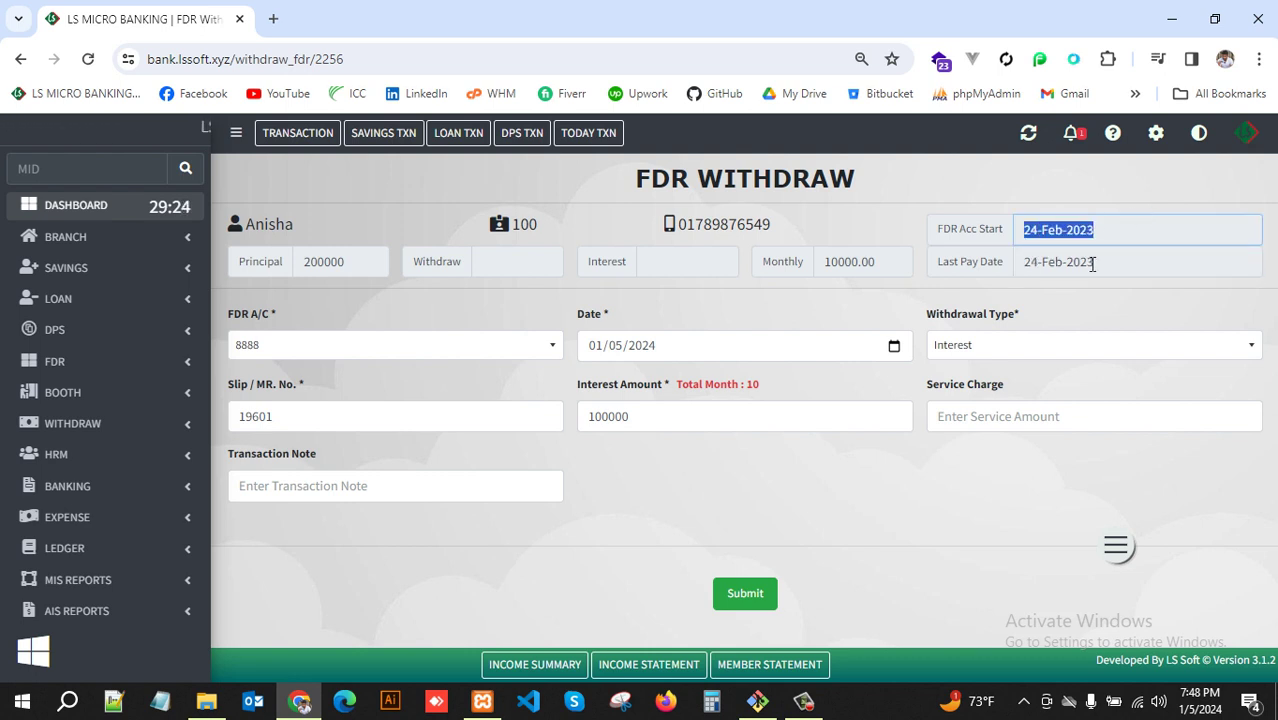
drag(1092, 264, 1024, 282)
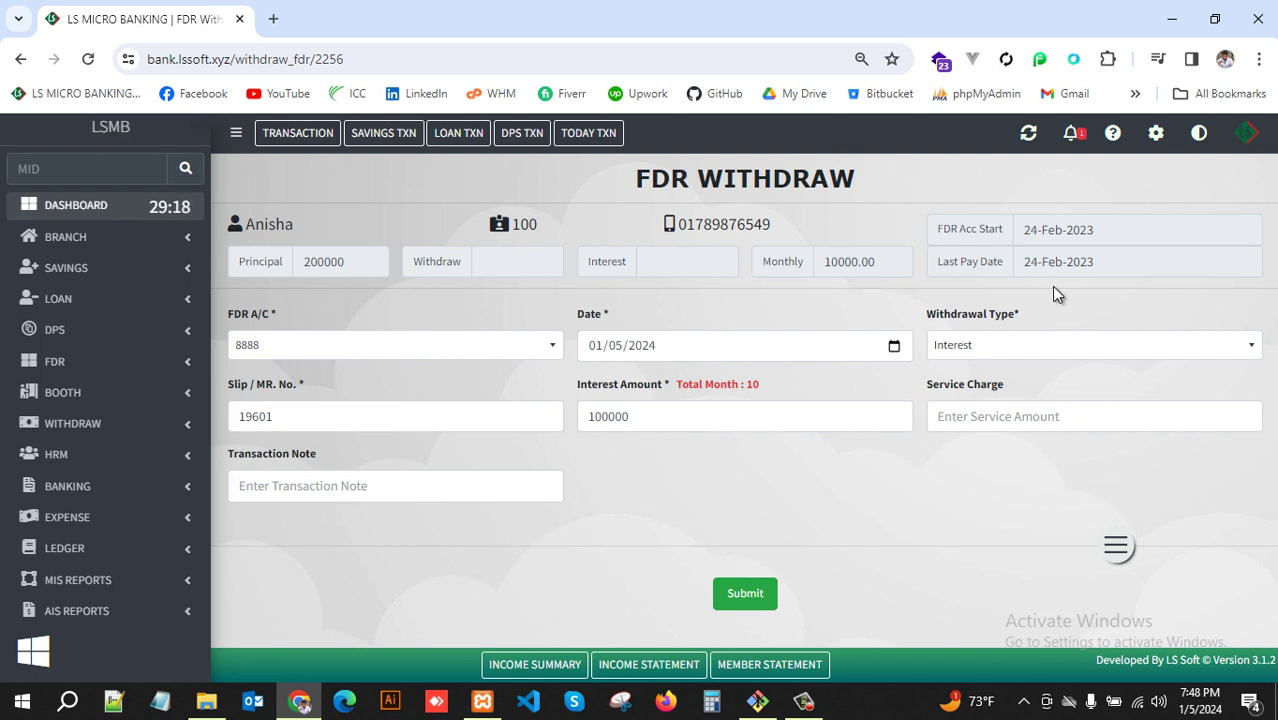
double_click(887, 258)
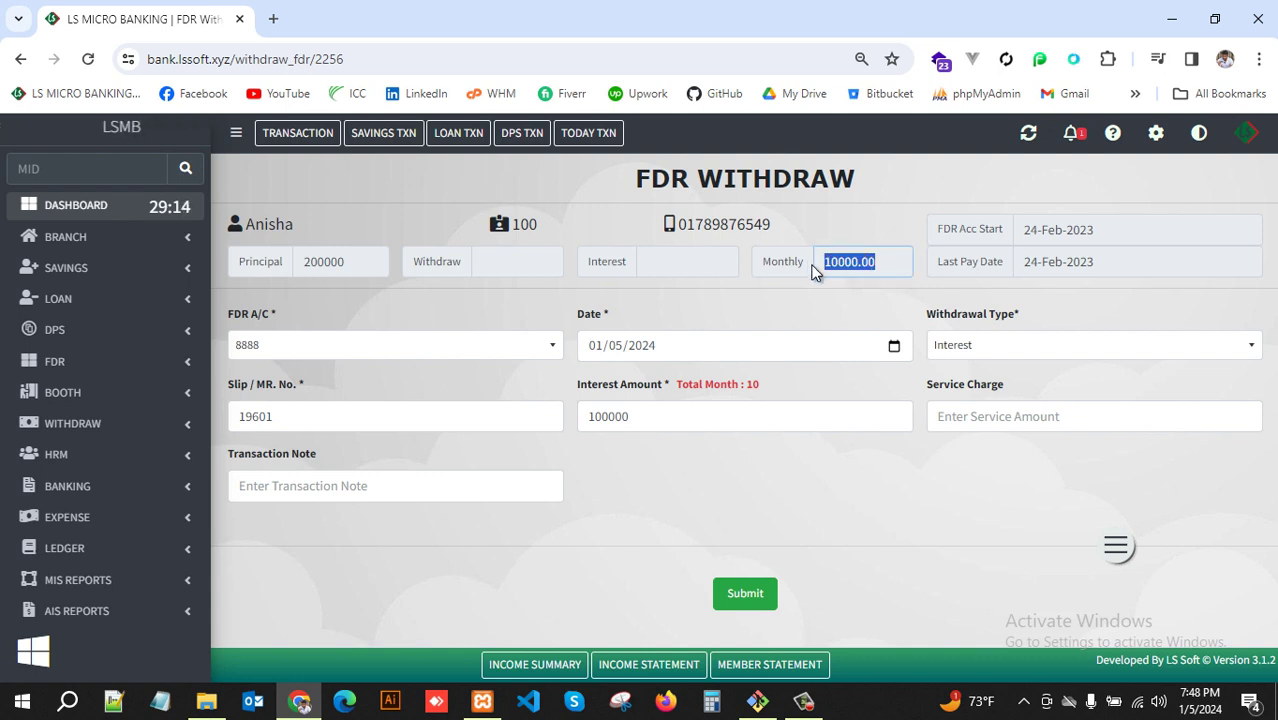
click(848, 297)
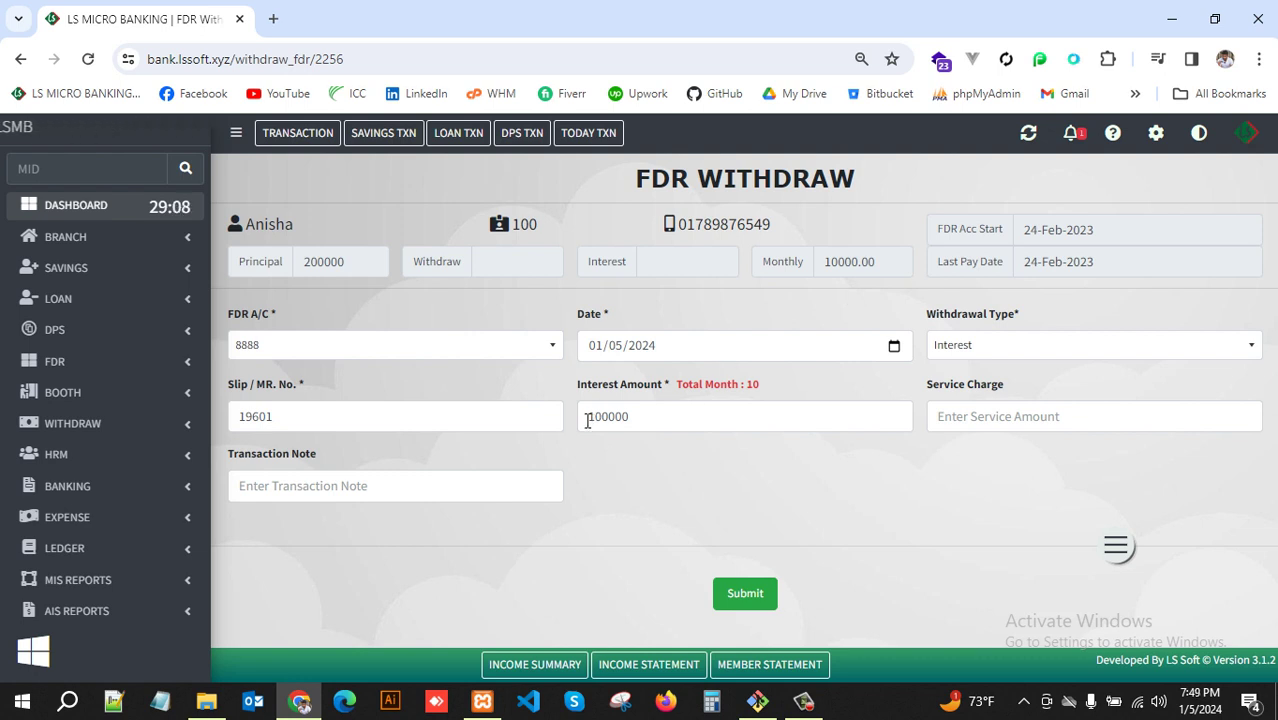
drag(586, 420, 673, 417)
click(673, 417)
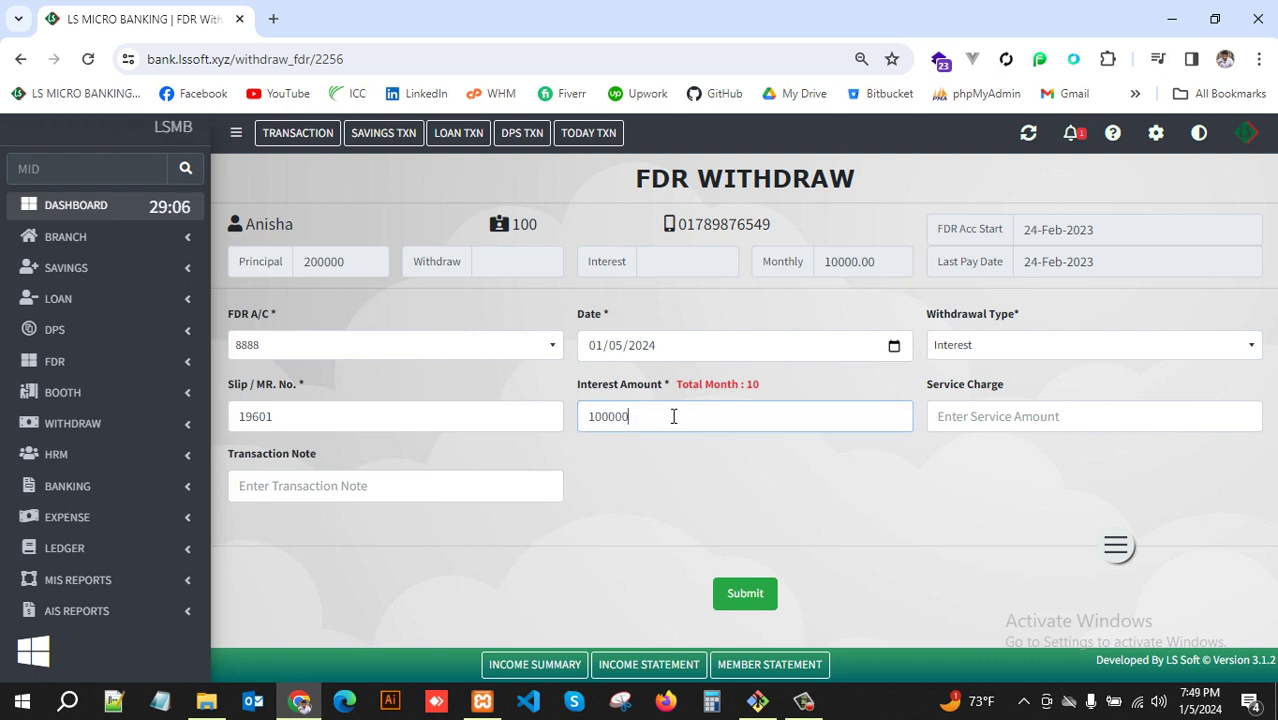
click(865, 444)
- Preview the Principal + Interest withdrawal type with its principal amount field, and return the type to Interest
click(968, 350)
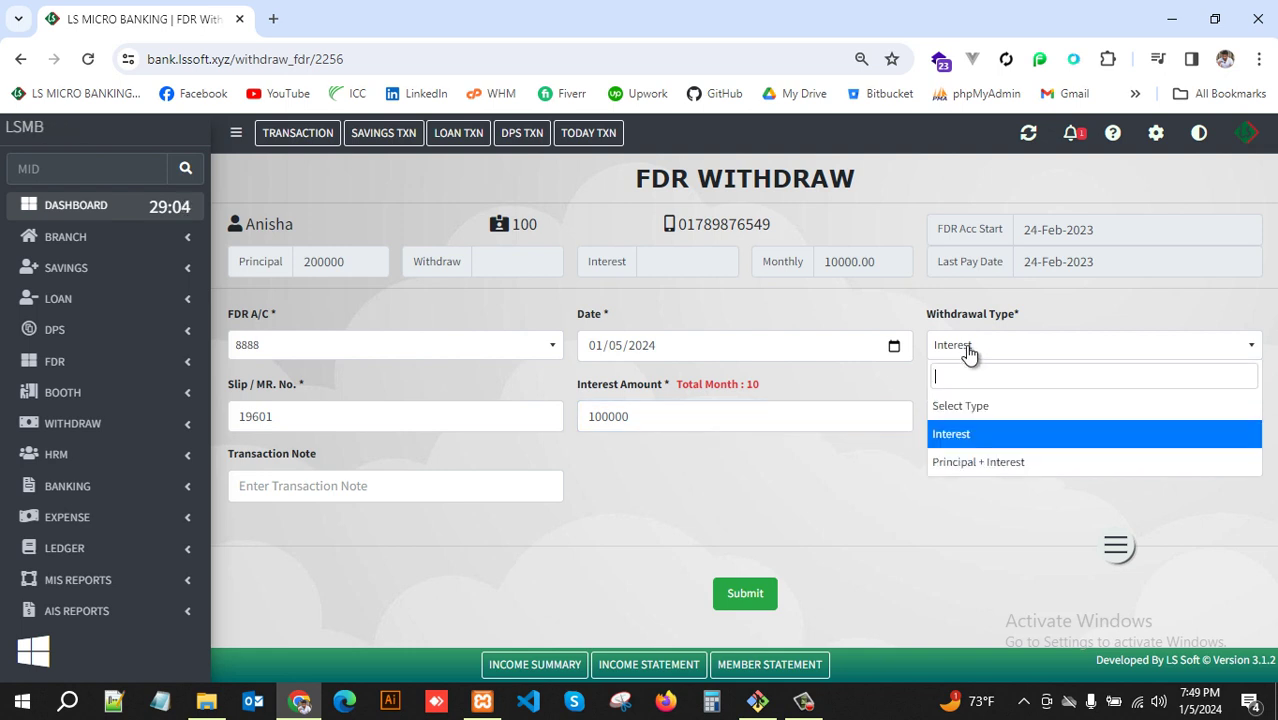
key(Return)
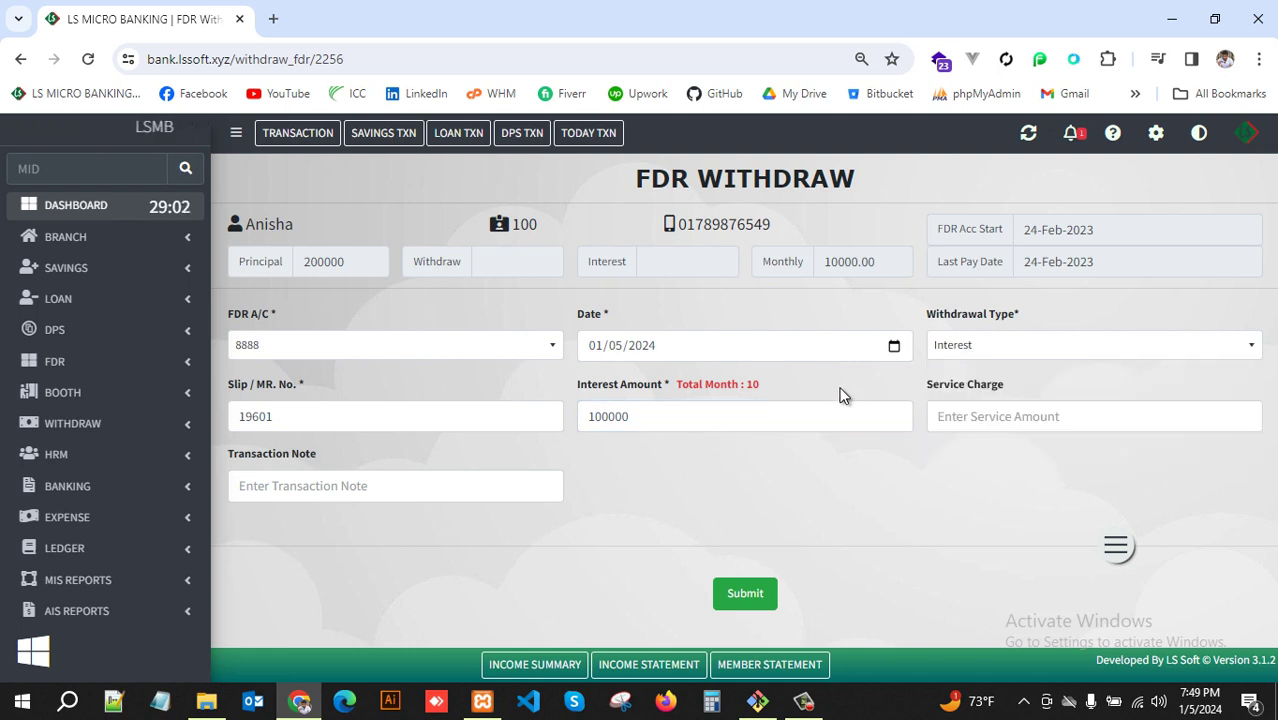
click(978, 350)
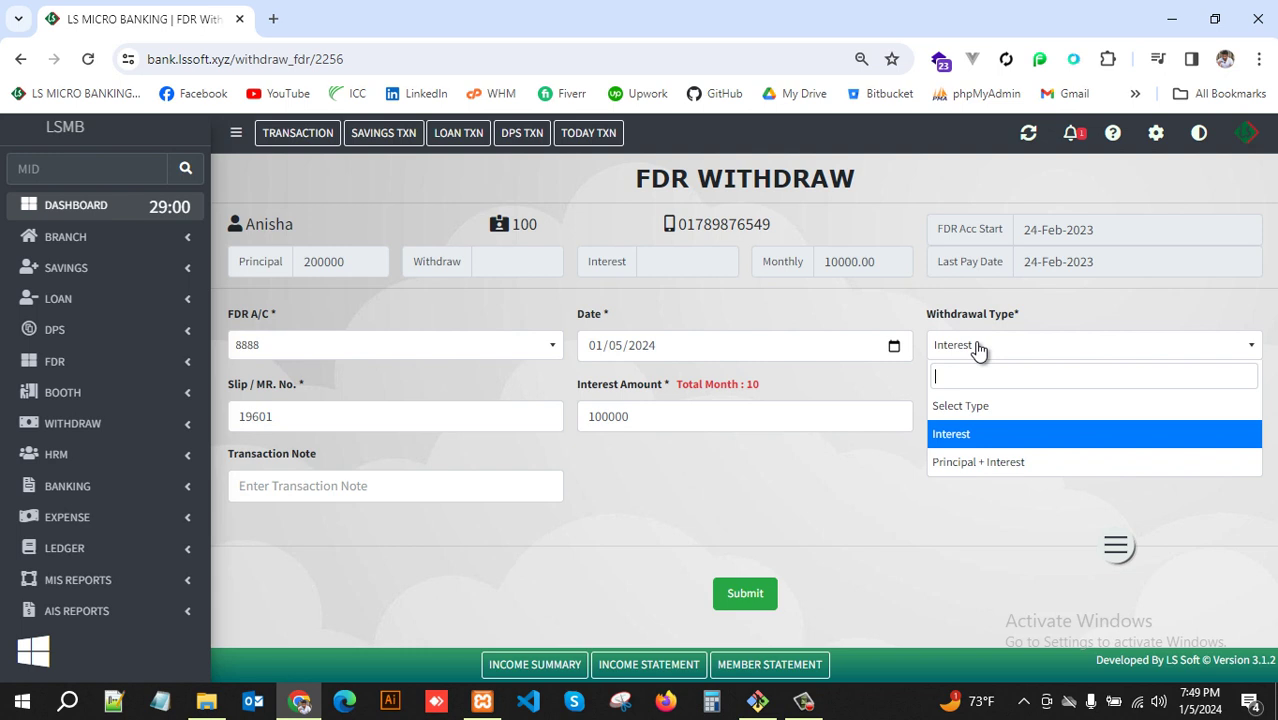
click(984, 465)
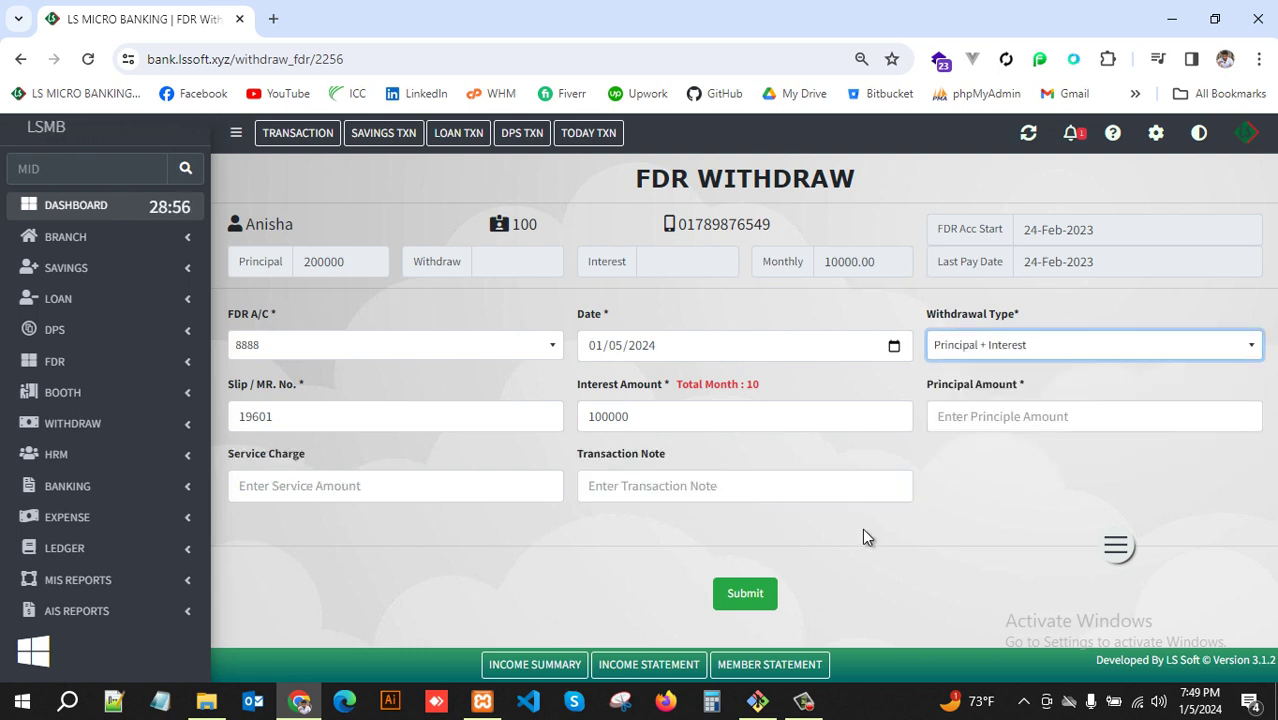
click(968, 483)
click(983, 419)
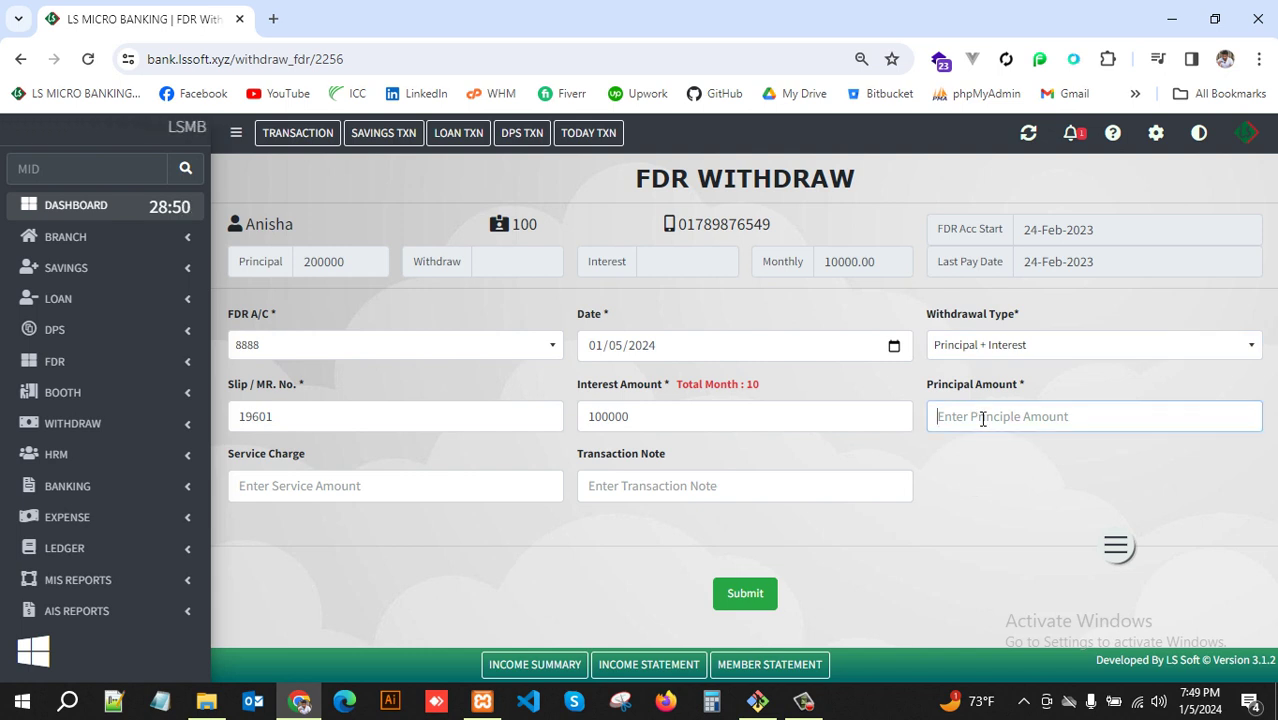
click(1002, 344)
click(964, 444)
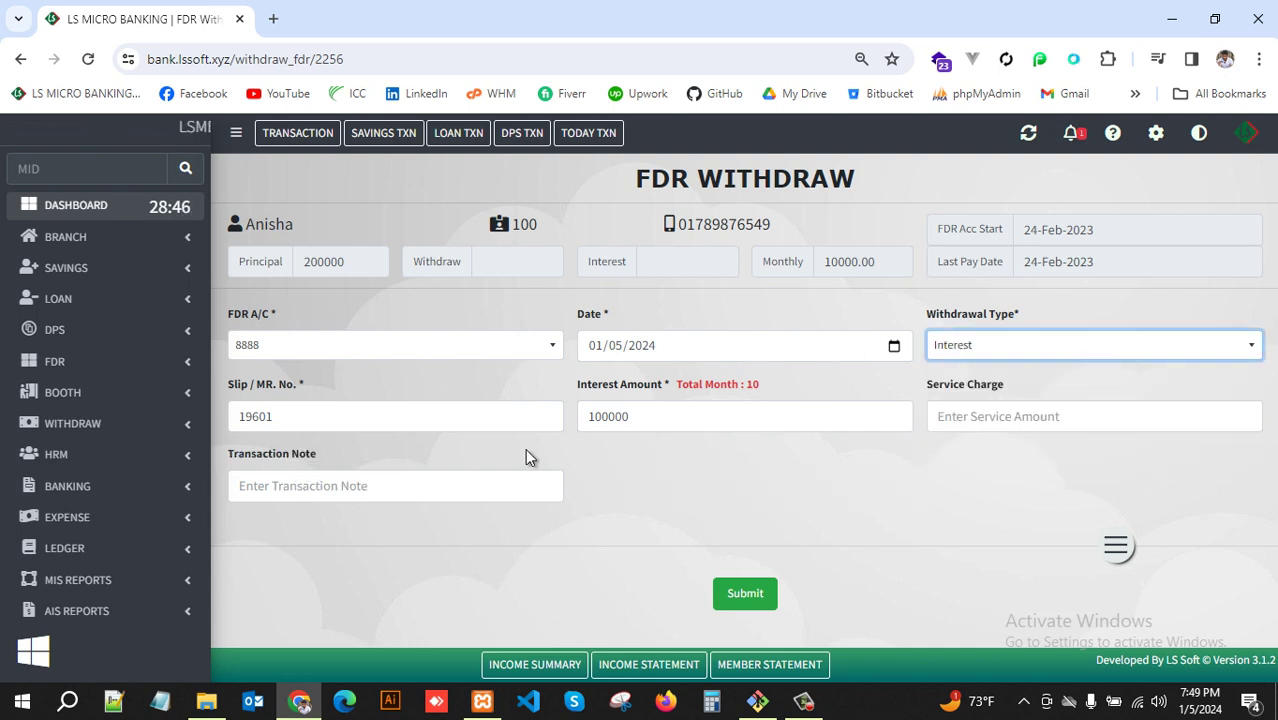
- Check the interest and principal amounts, and set up a Principal + Interest withdrawal with a principal amount of 100000
drag(661, 418, 556, 420)
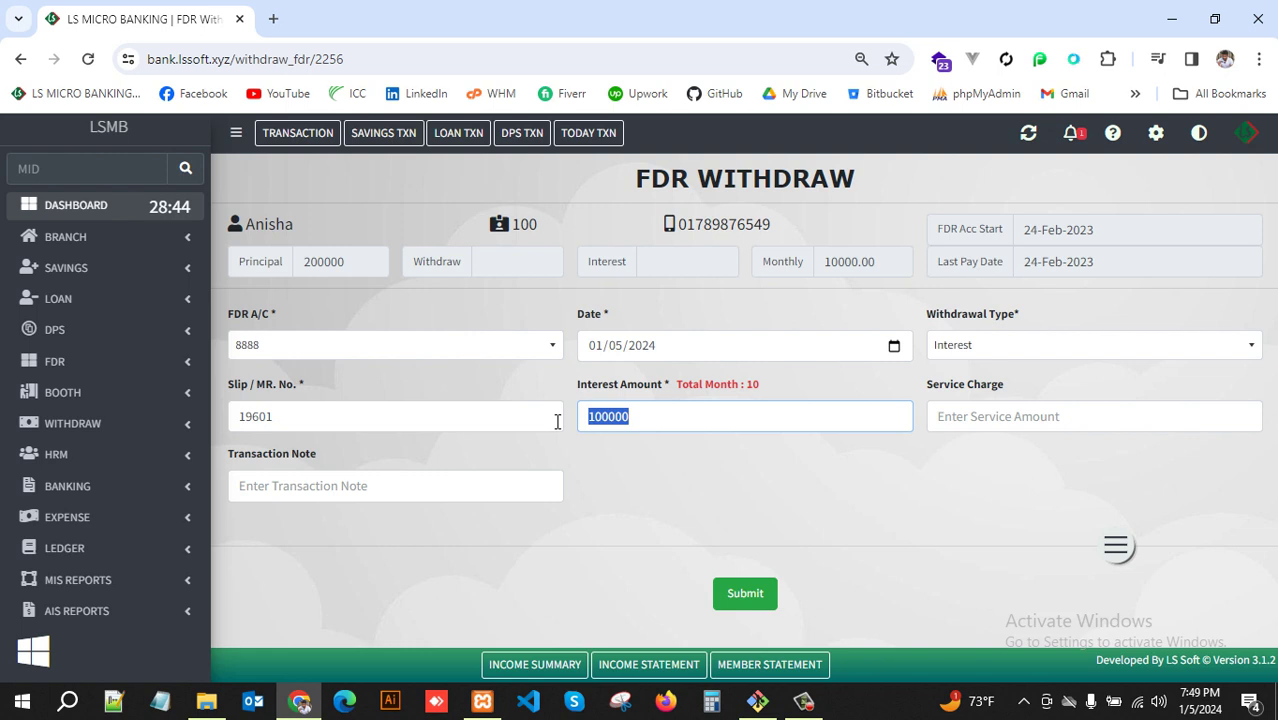
click(746, 445)
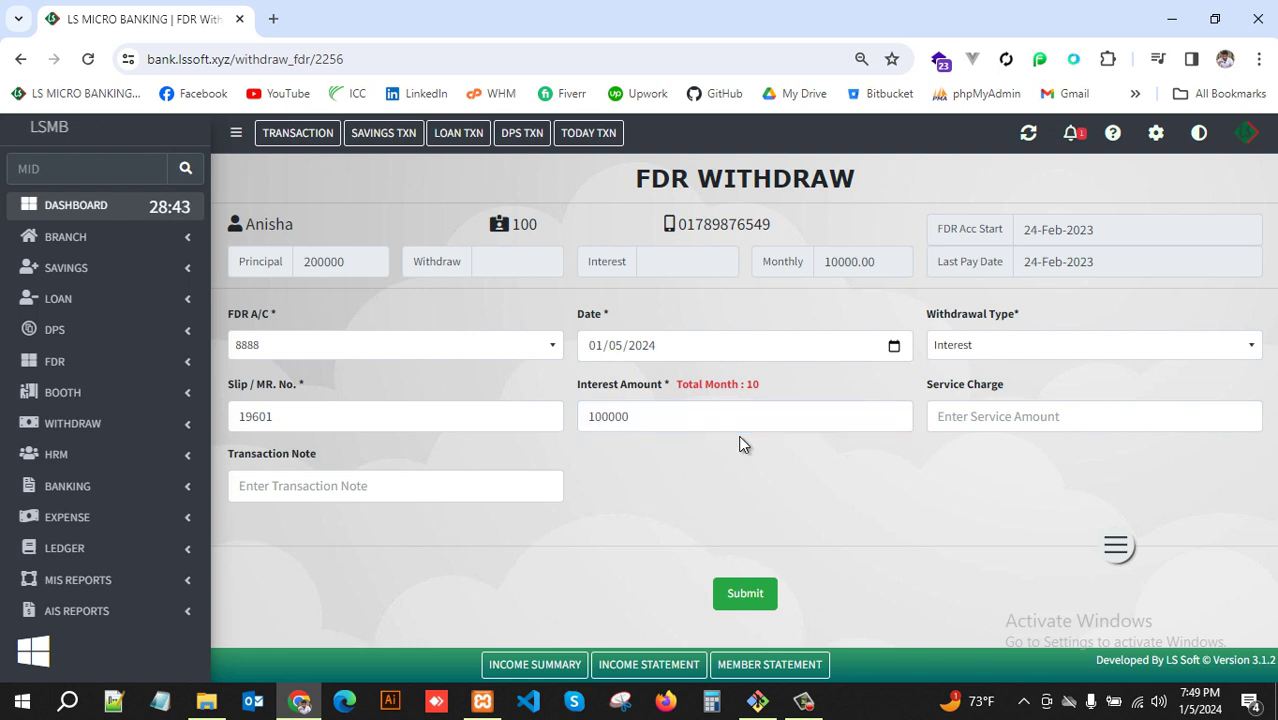
double_click(296, 262)
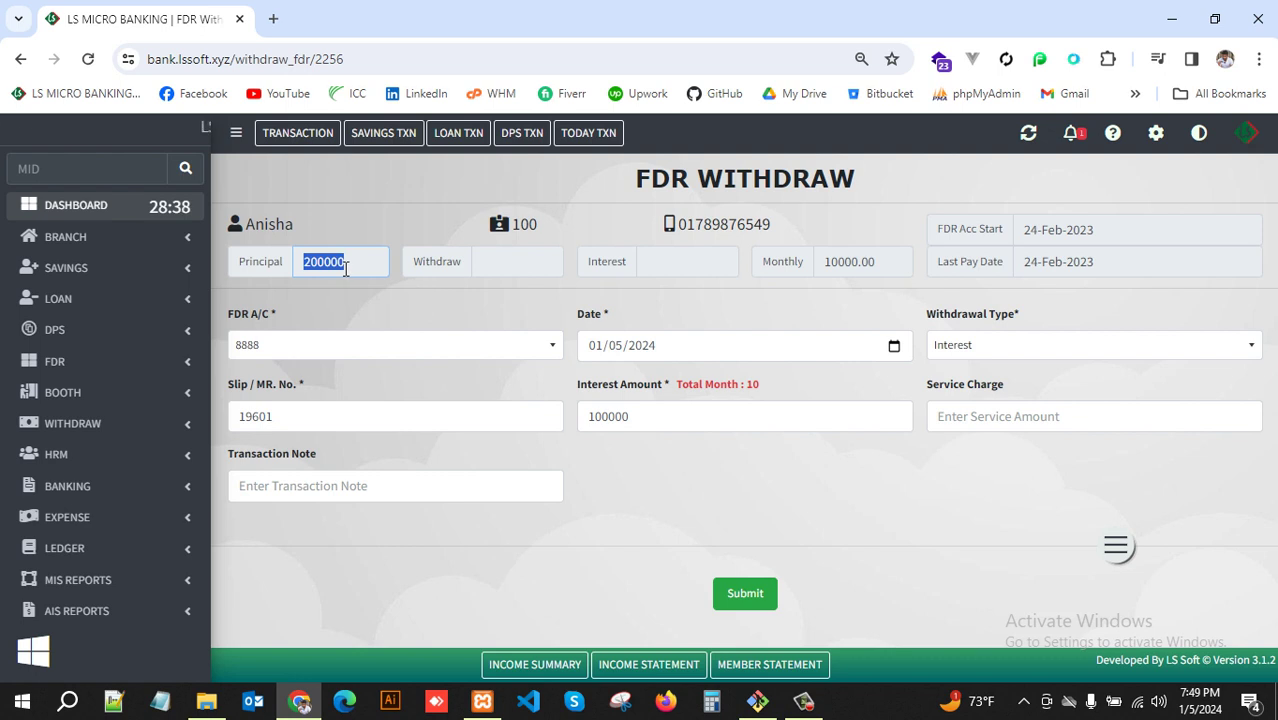
click(972, 342)
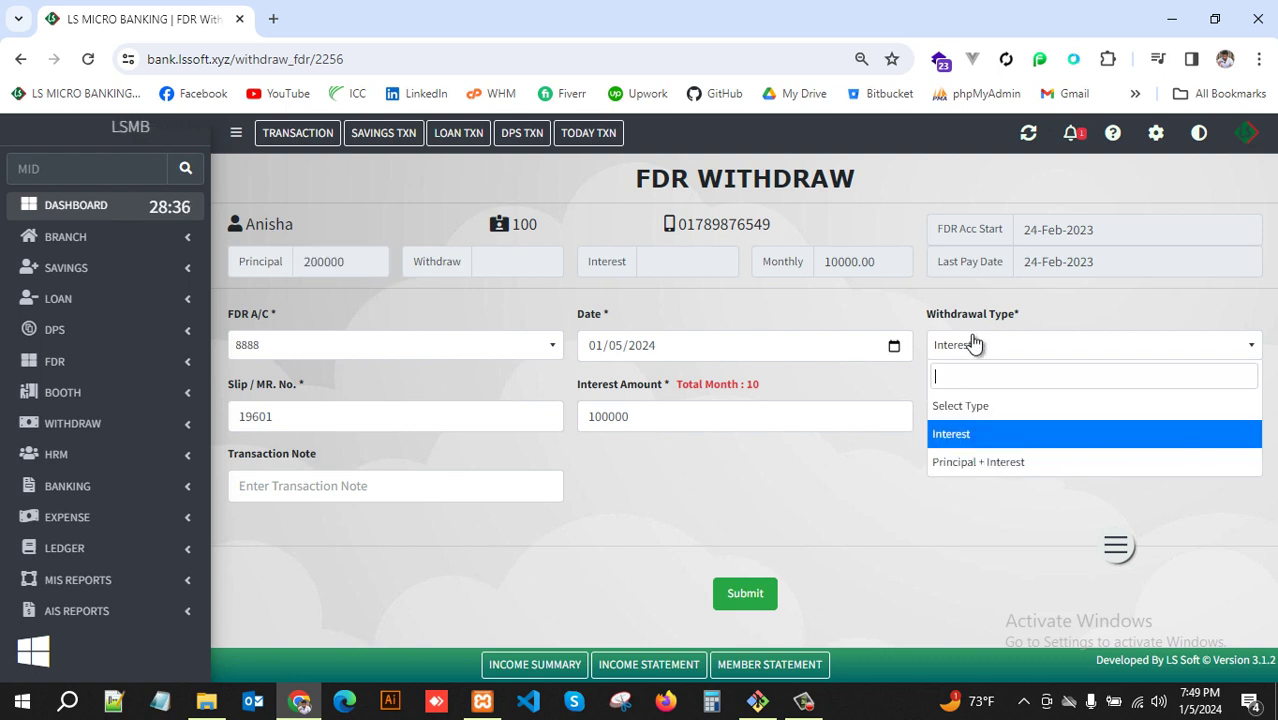
click(968, 459)
click(972, 422)
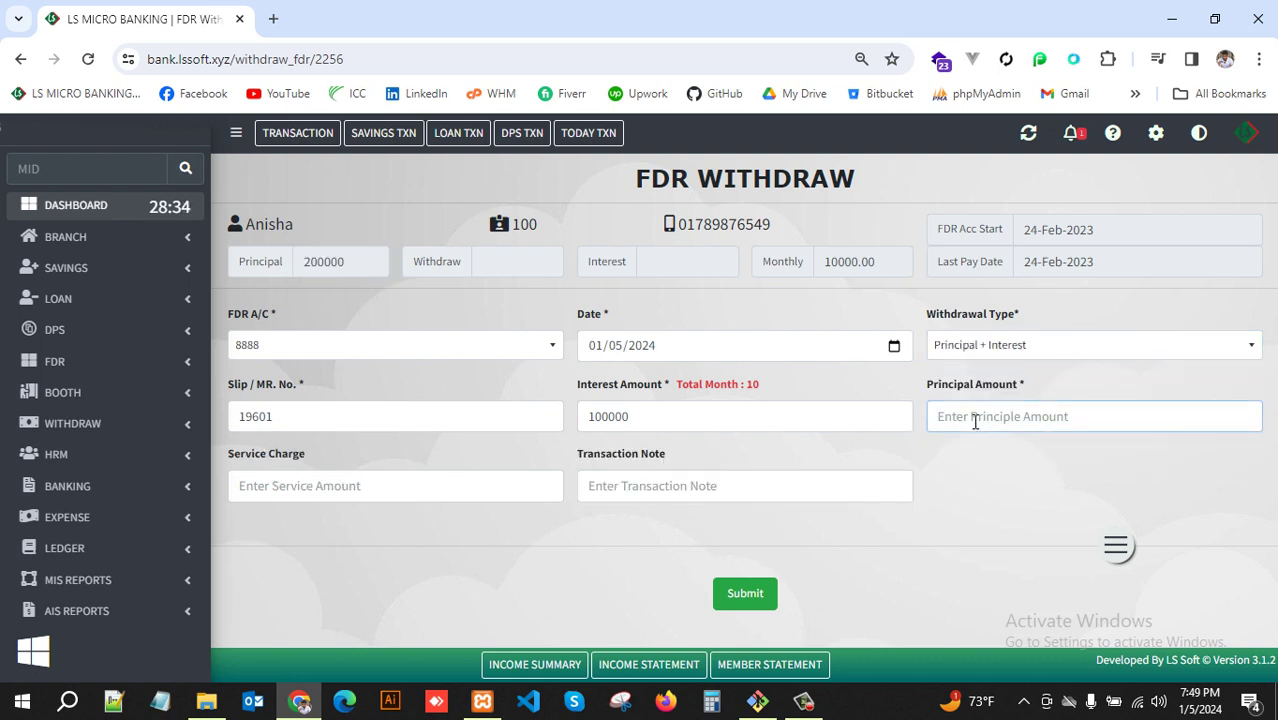
text(100000)
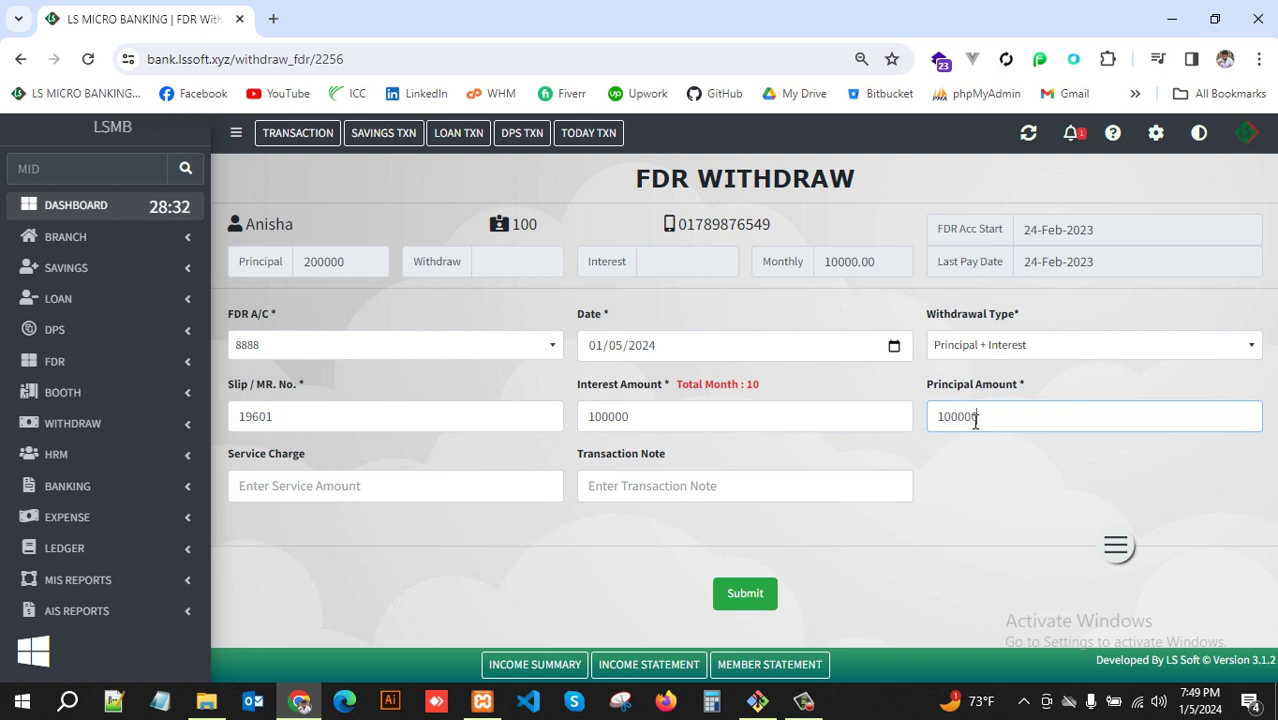
click(971, 464)
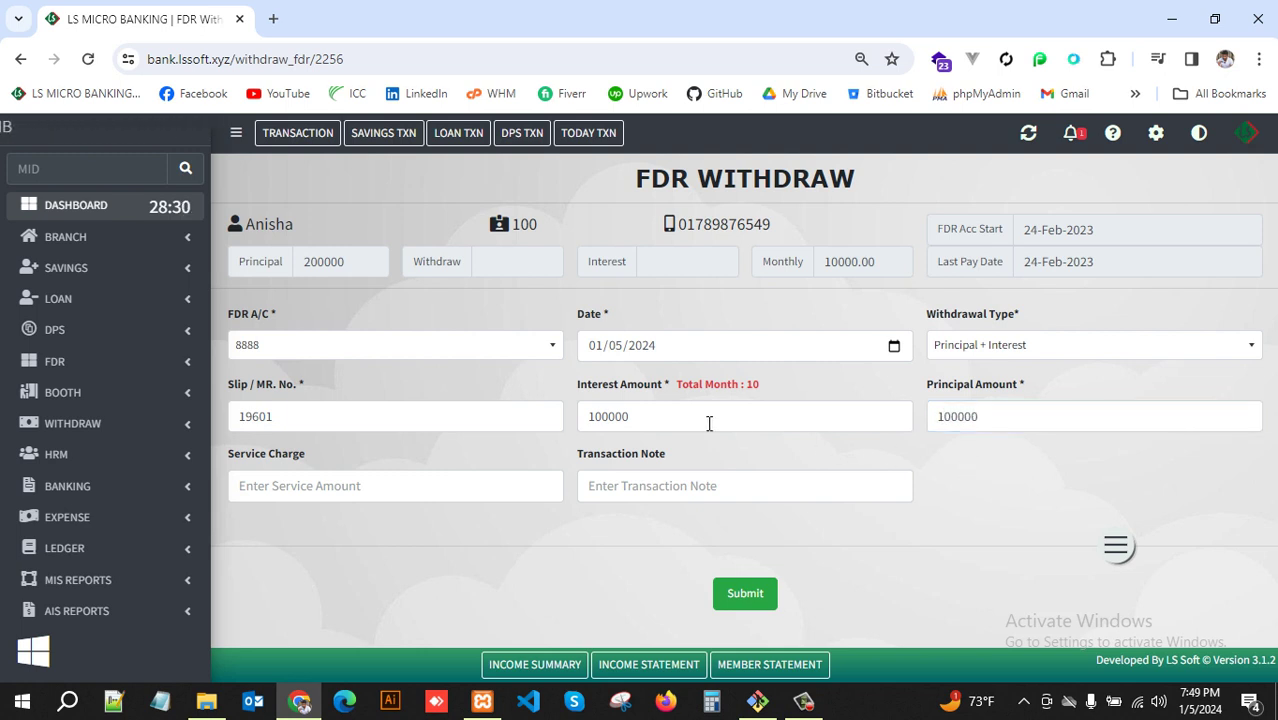
- Review the interest and principal amounts, submit the FDR withdrawal, and check its entry in the withdrawal list
drag(678, 417, 546, 420)
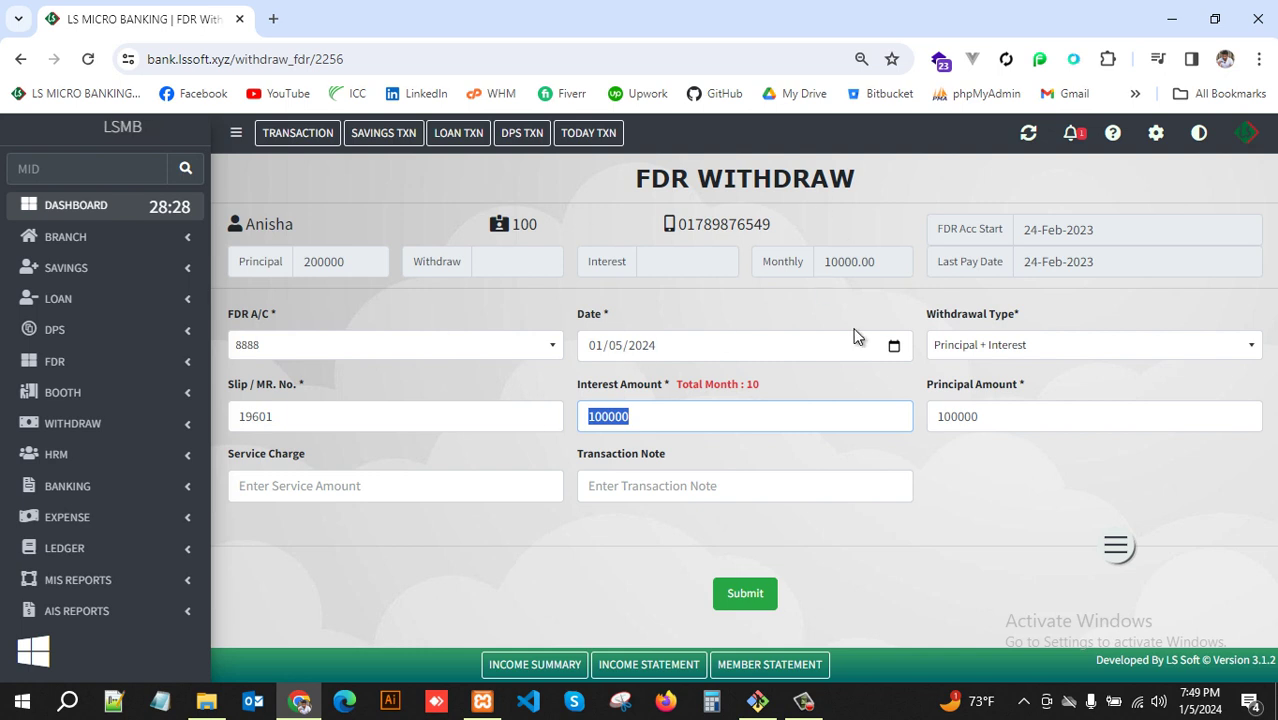
drag(1021, 414, 865, 412)
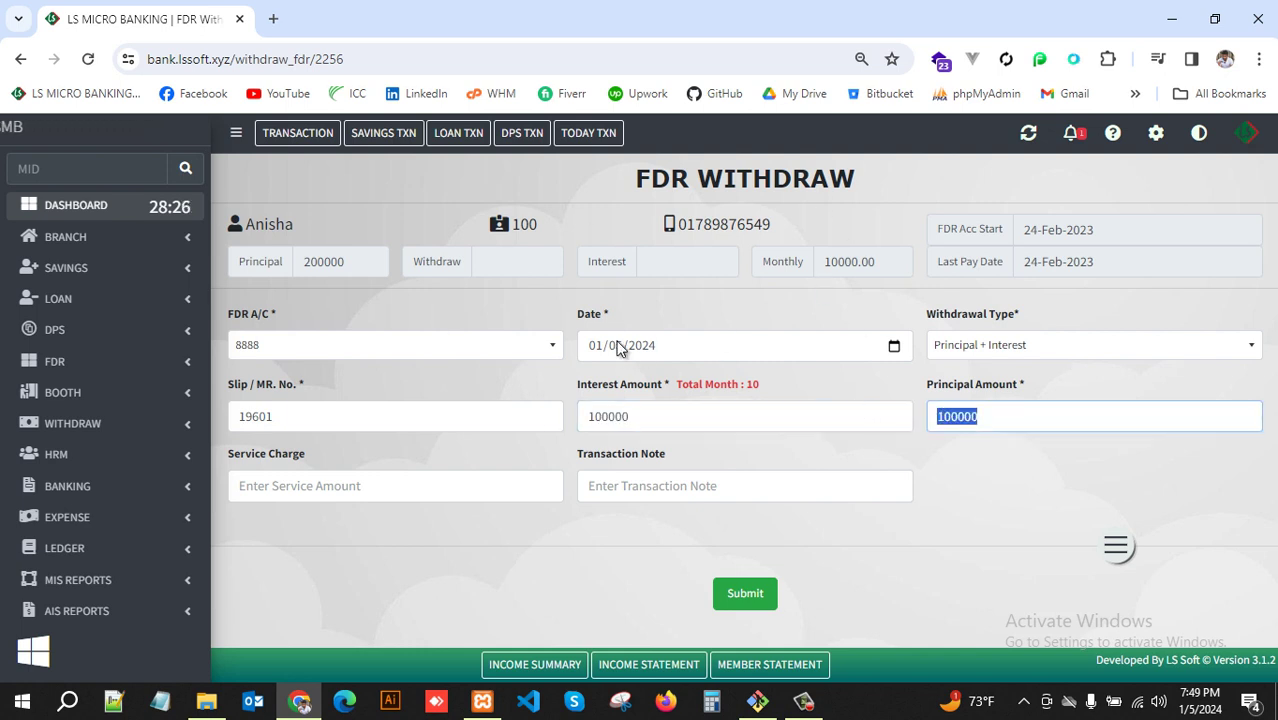
mouse_move(304, 262)
mouse_down()
mouse_move(346, 261)
mouse_move(304, 266)
mouse_up()
click(357, 262)
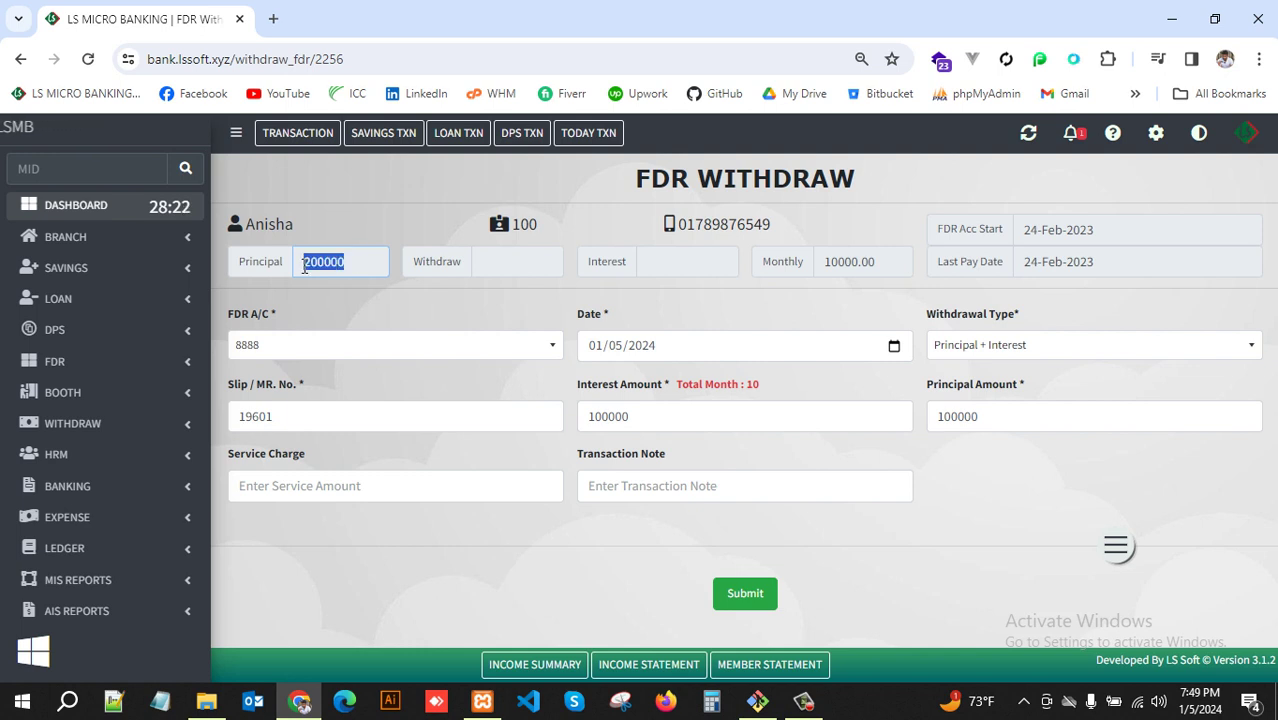
click(858, 305)
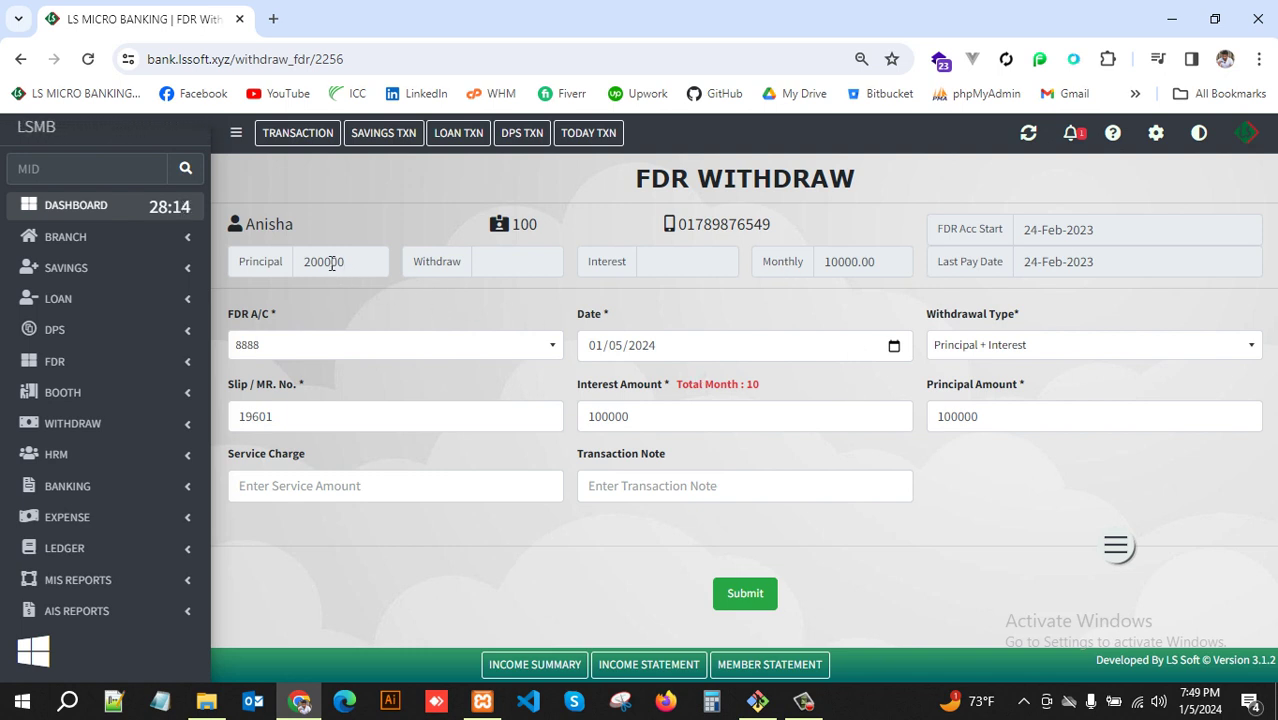
click(741, 594)
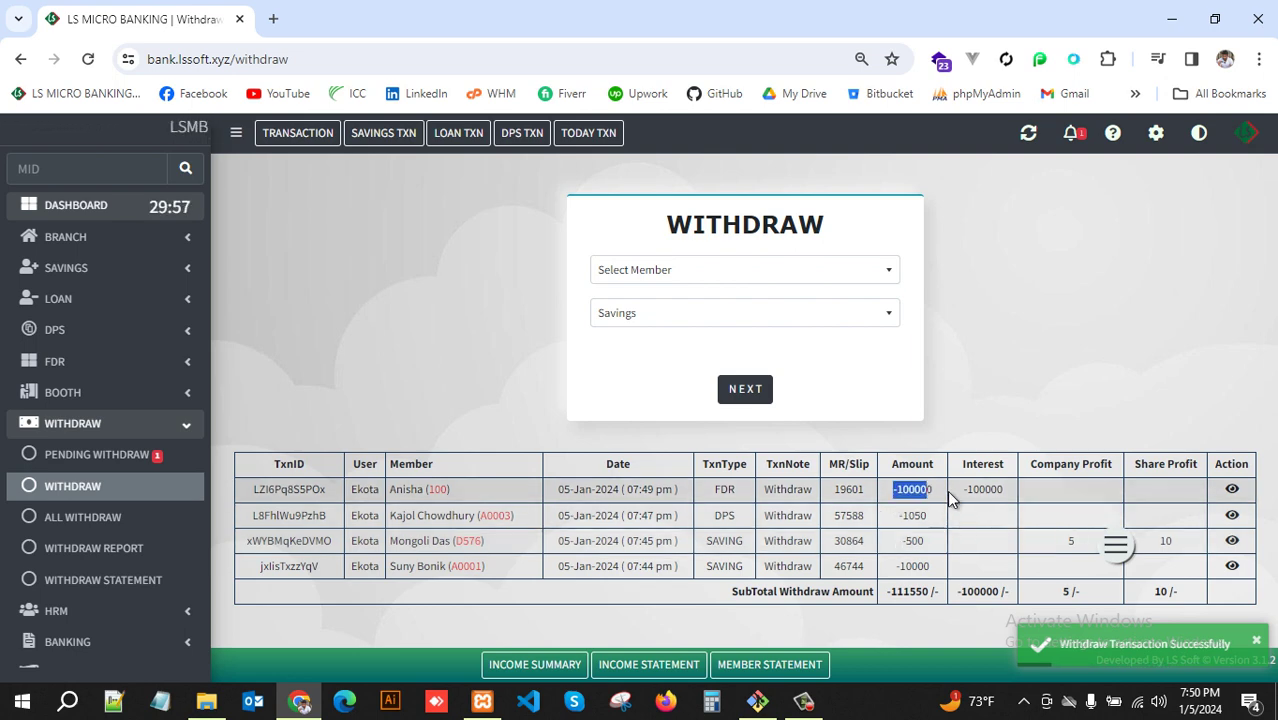
drag(965, 489, 1016, 491)
click(857, 491)
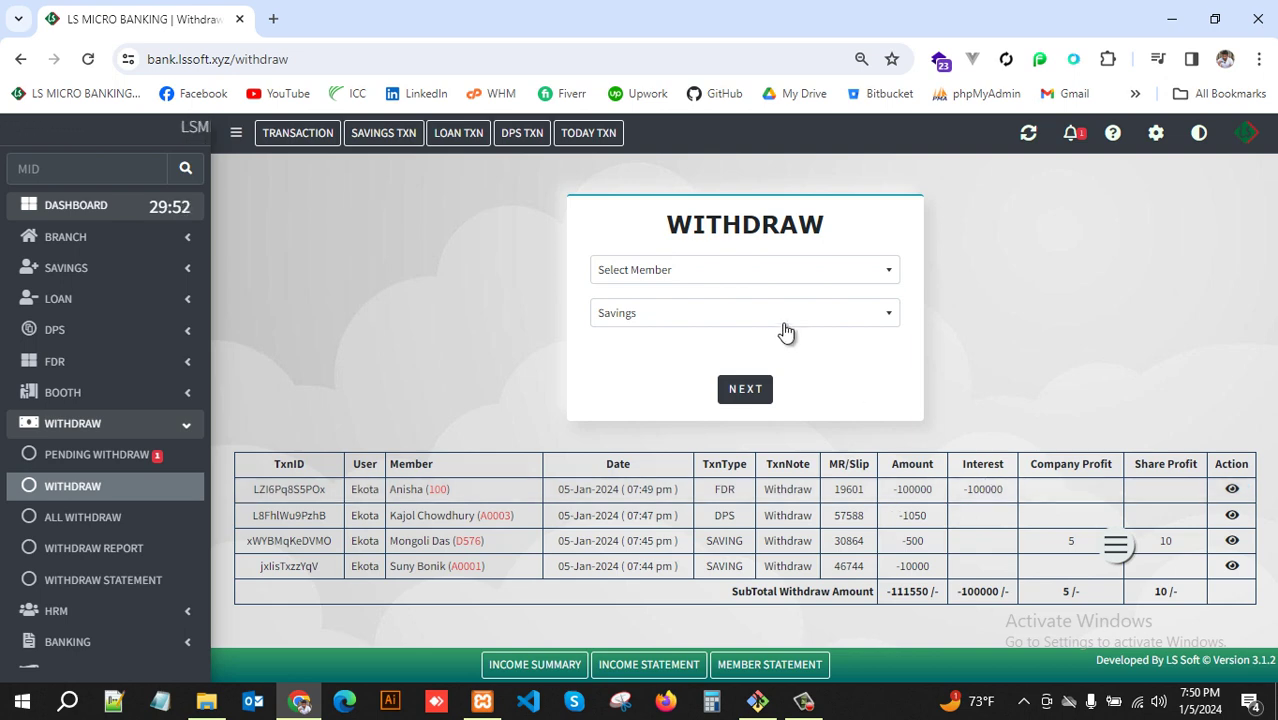
- Start another FDR withdrawal for the same member and select the member's FDR account
click(706, 276)
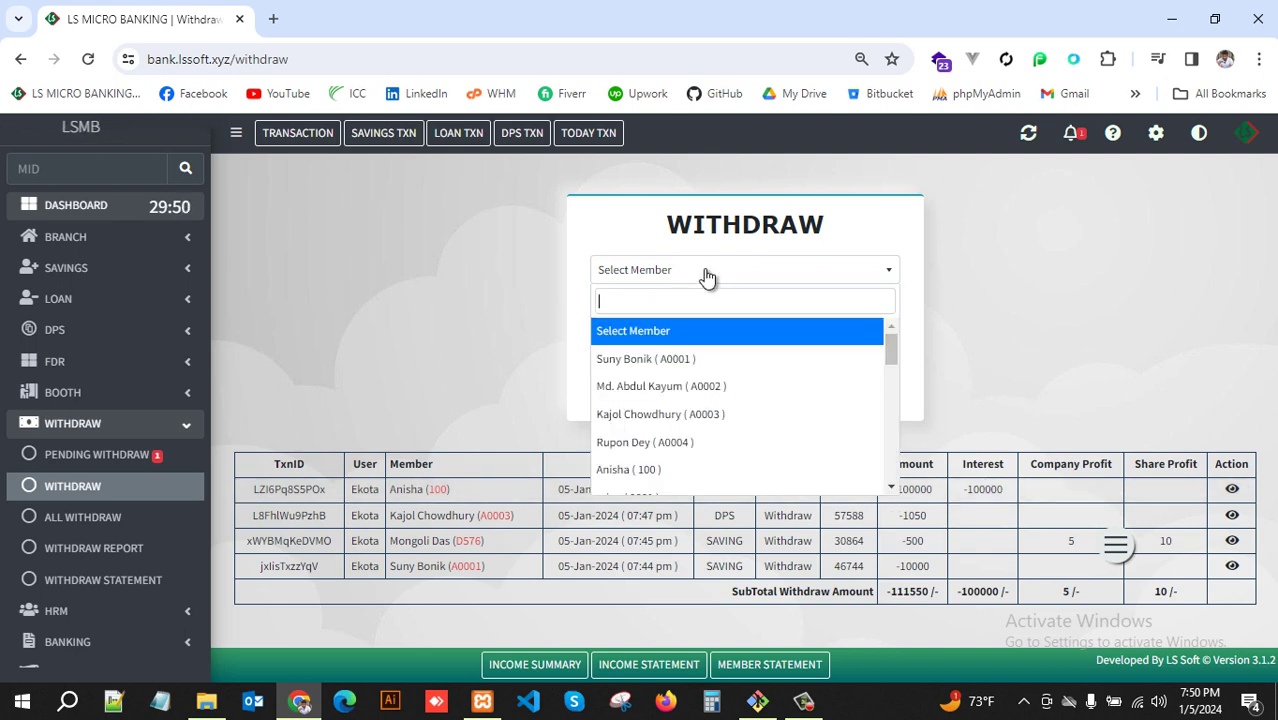
click(640, 469)
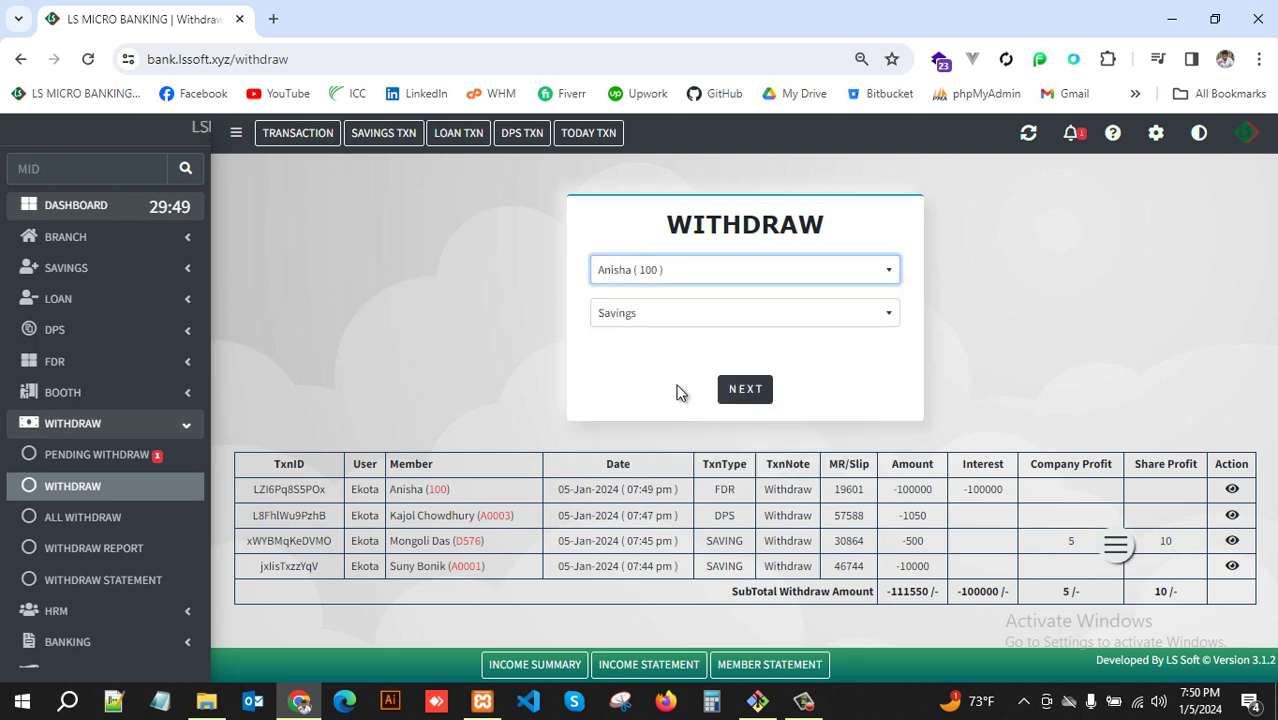
click(724, 318)
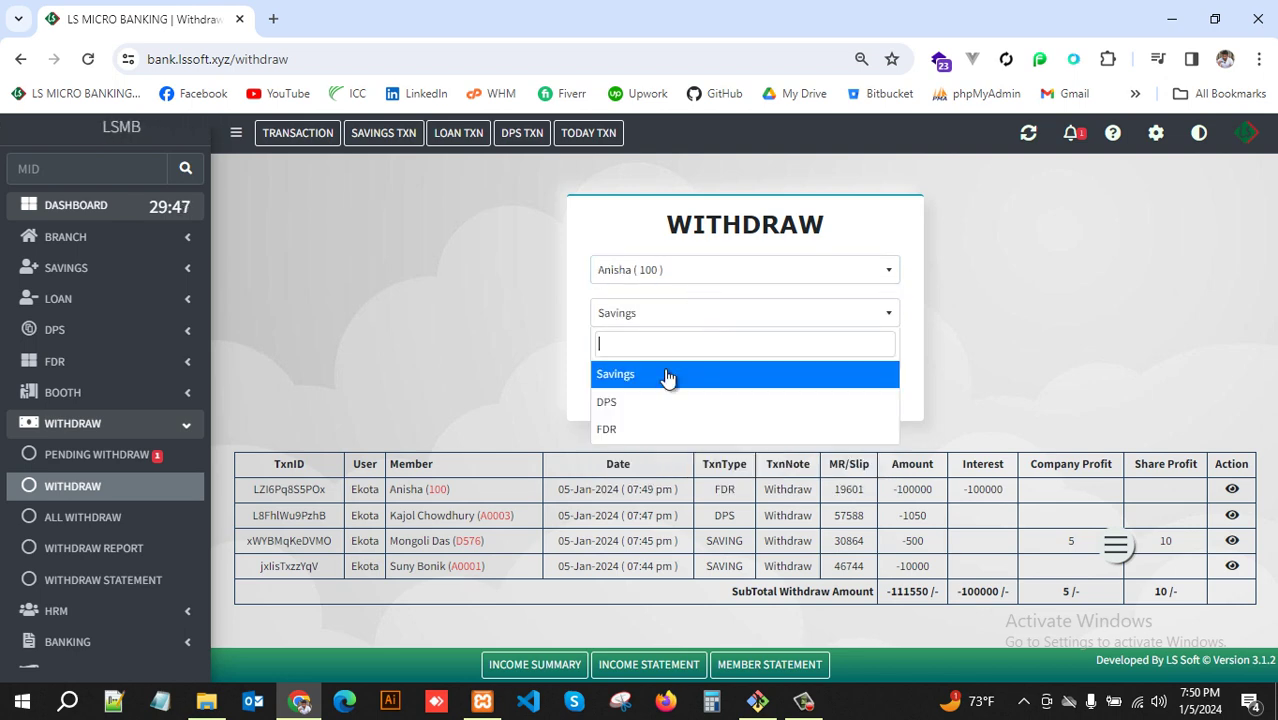
click(614, 429)
click(745, 395)
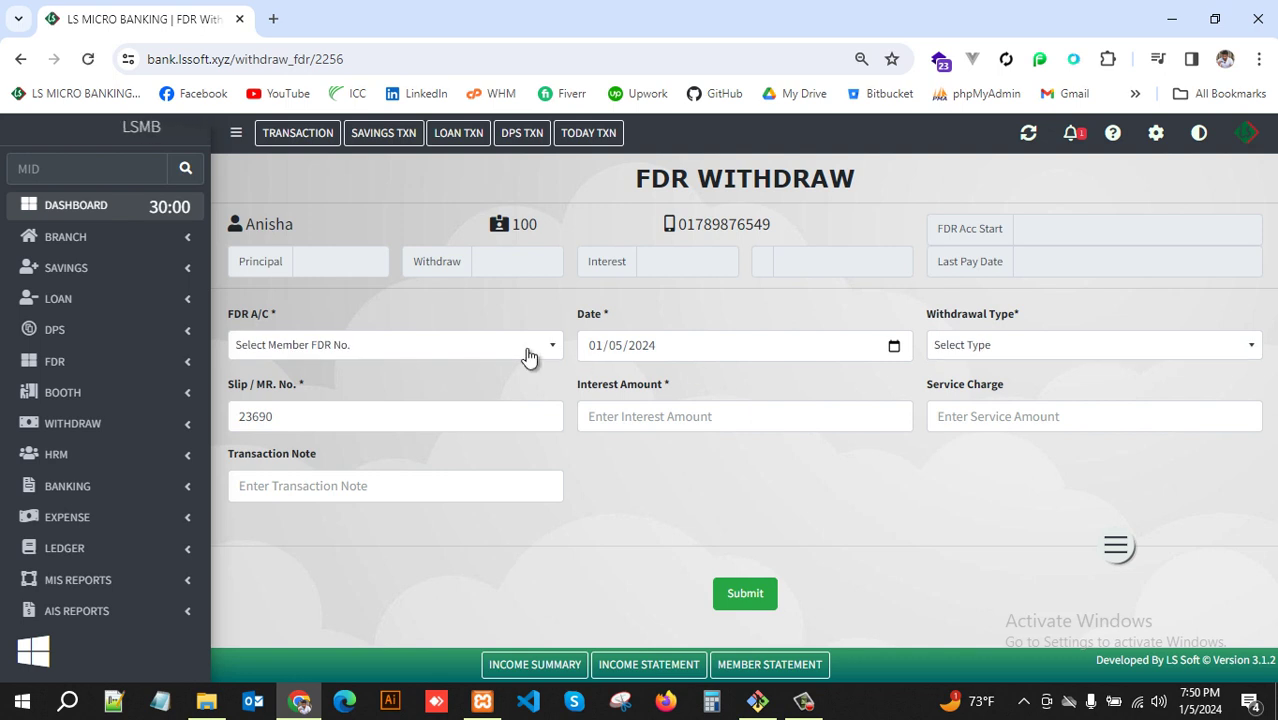
click(528, 345)
click(274, 430)
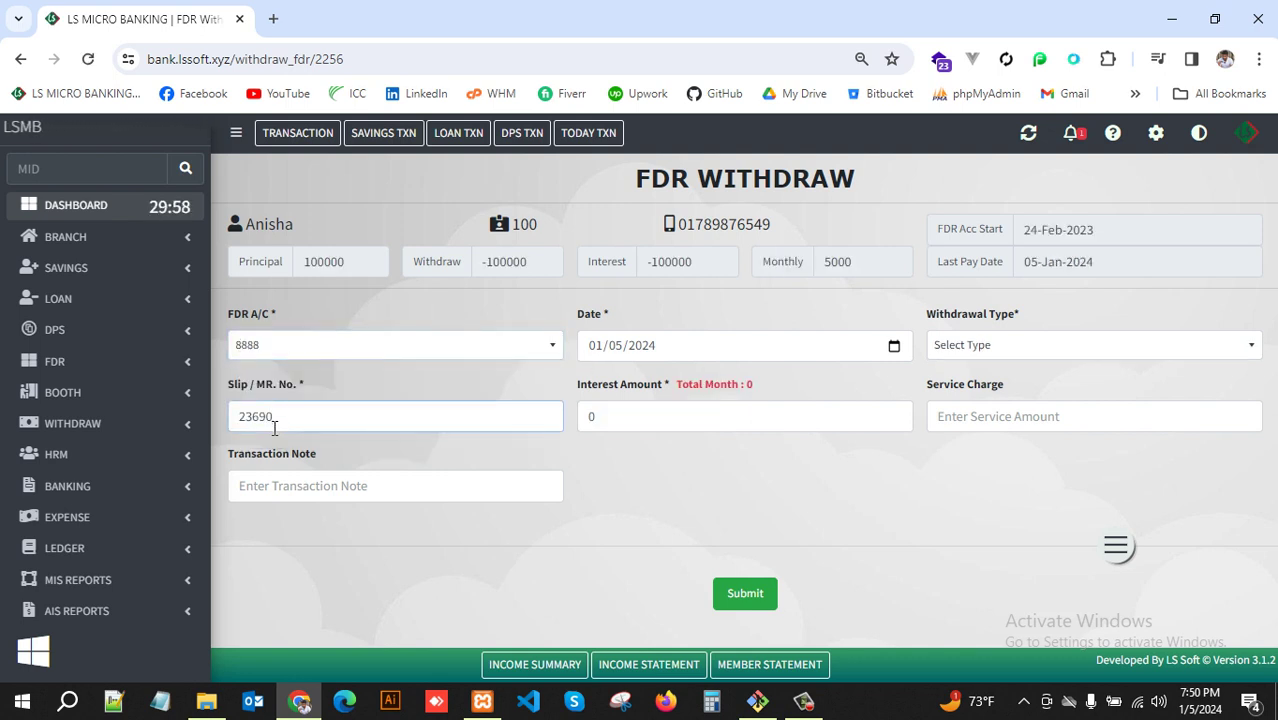
- Examine the FDR account's principal, withdrawn amount, paid interest, last pay date, monthly interest and calculated interest amount
double_click(700, 262)
click(738, 302)
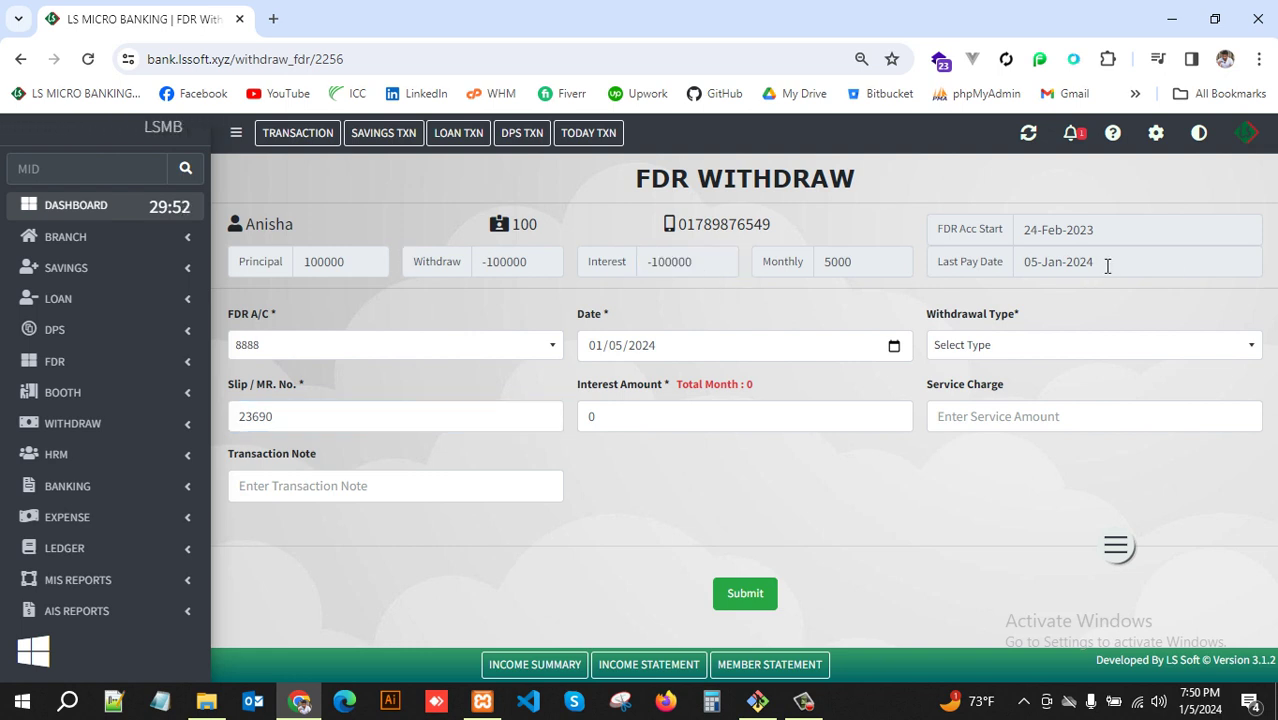
drag(1107, 266, 1008, 270)
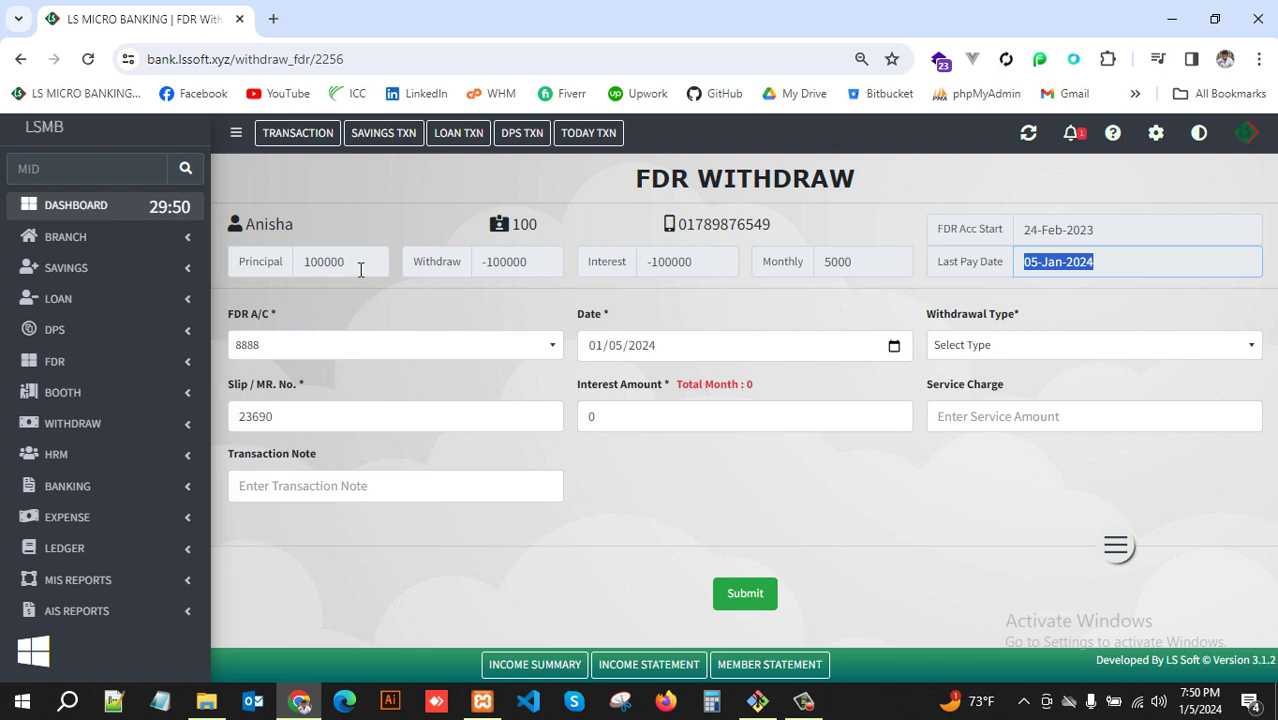
drag(361, 270, 303, 276)
click(434, 288)
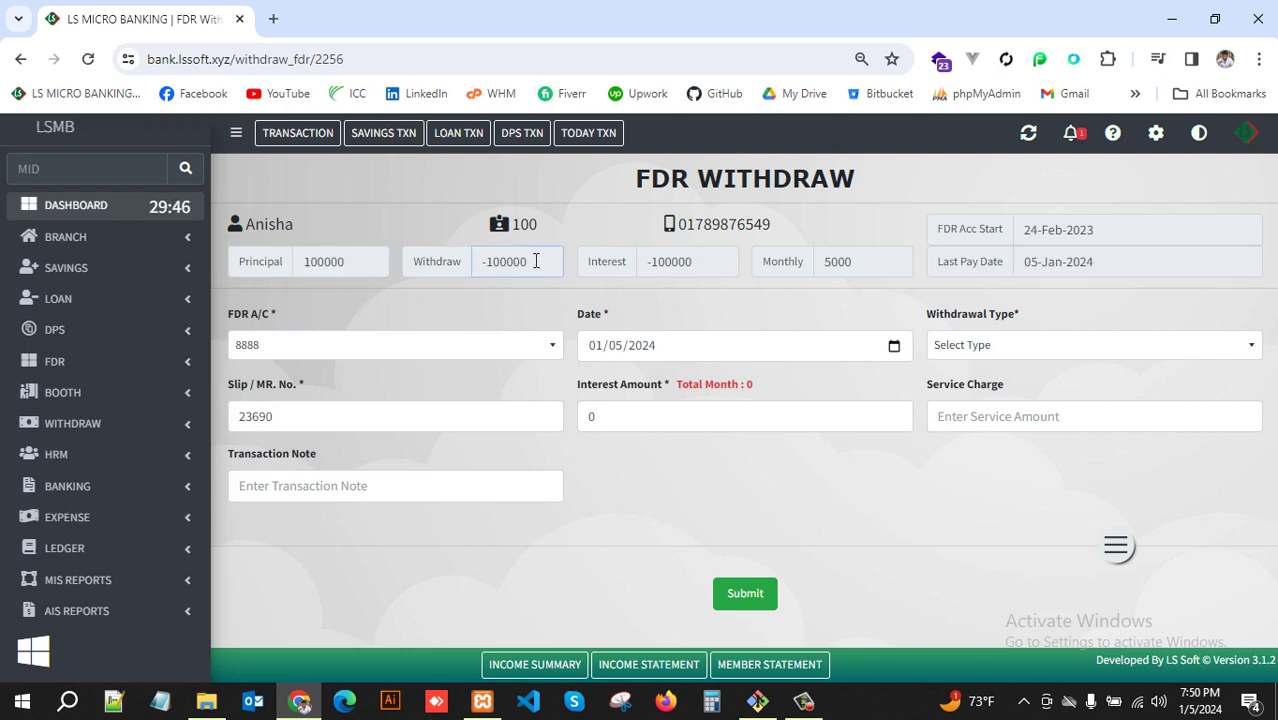
drag(516, 265, 474, 265)
click(352, 257)
double_click(352, 256)
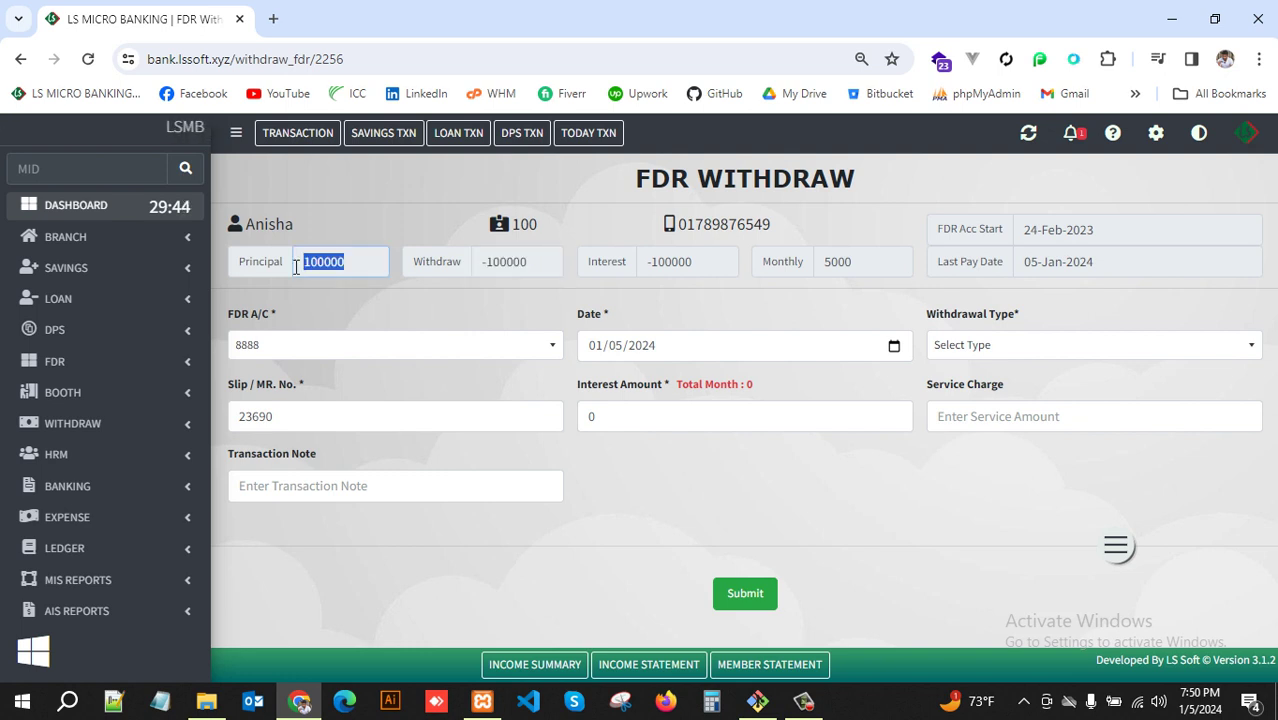
click(424, 303)
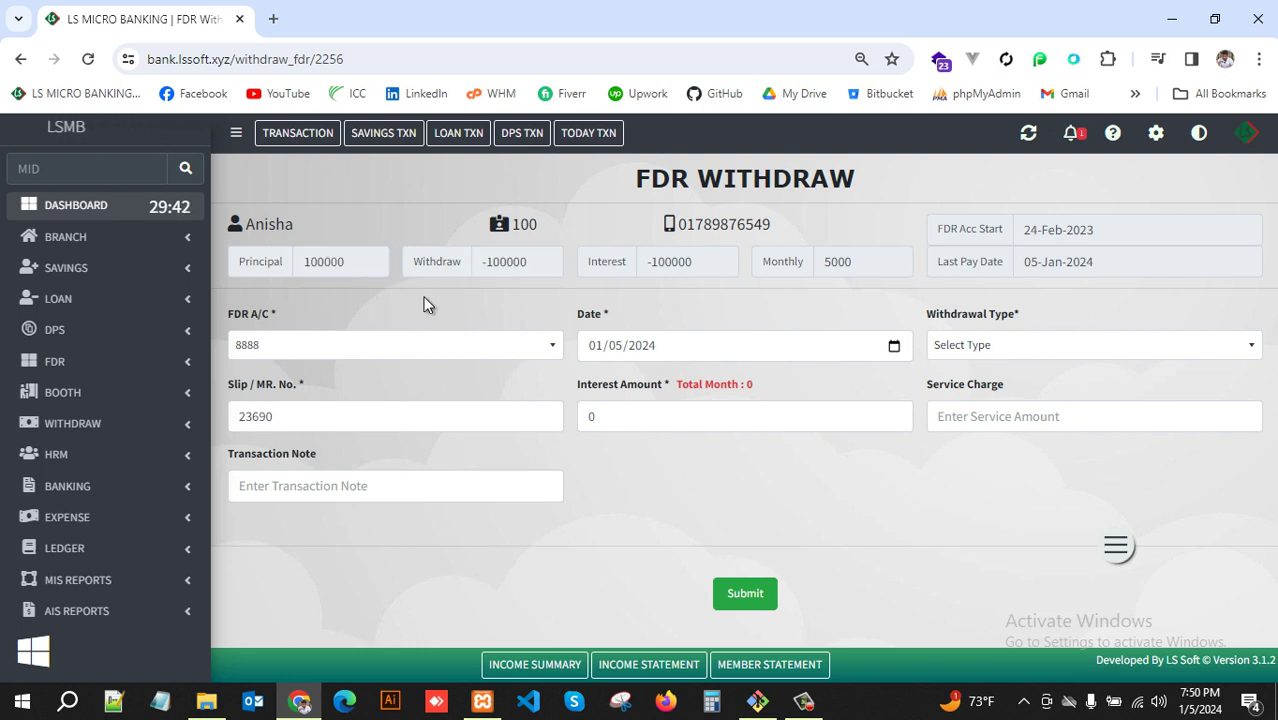
double_click(857, 258)
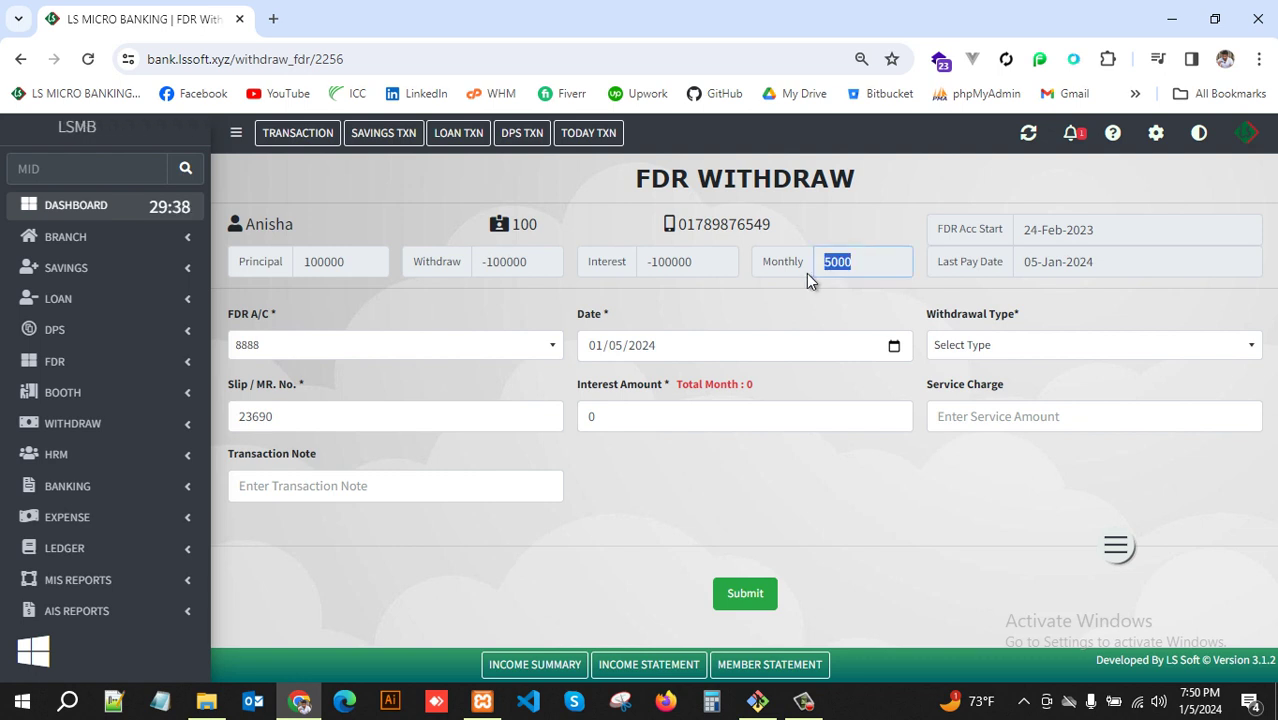
click(840, 288)
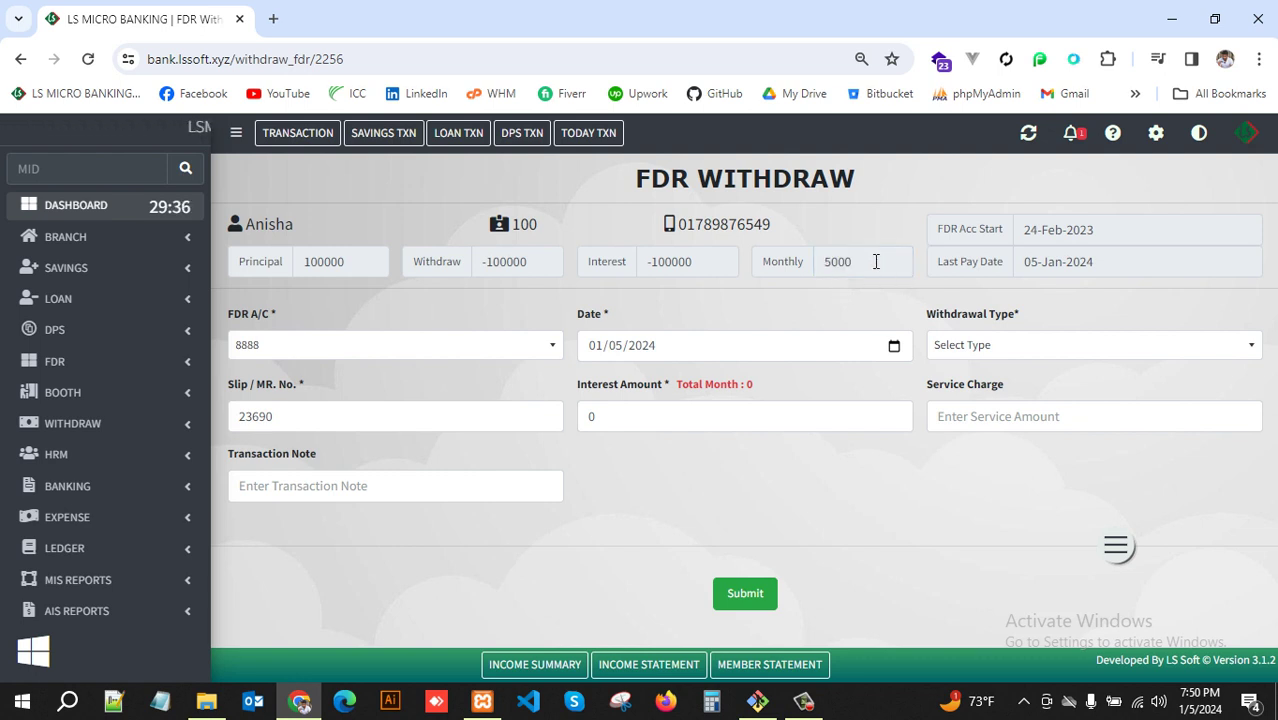
drag(876, 261, 820, 267)
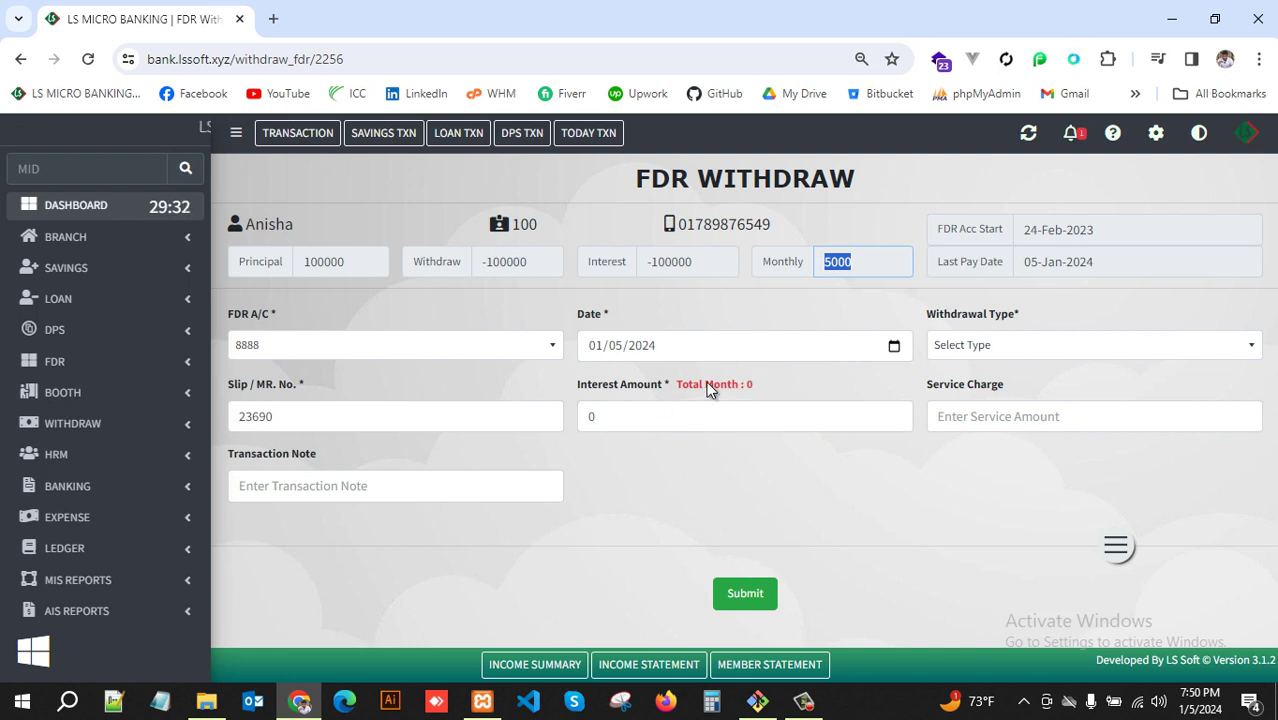
double_click(658, 421)
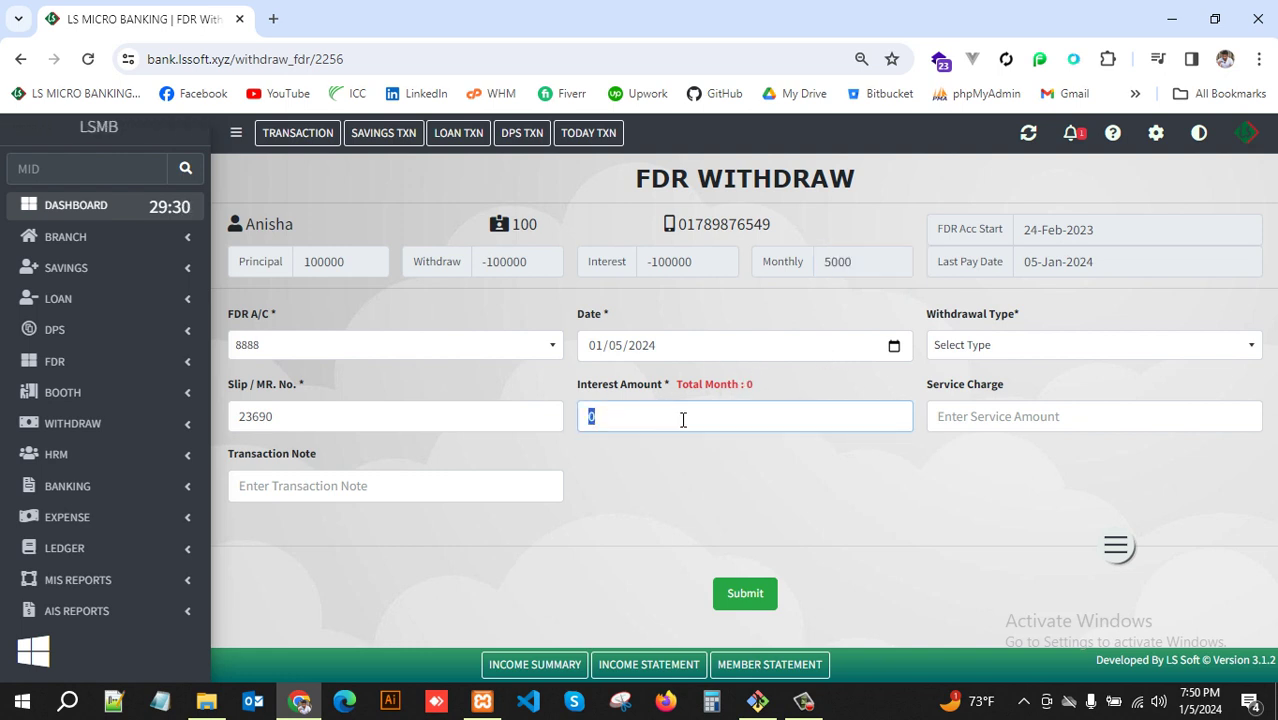
click(757, 519)
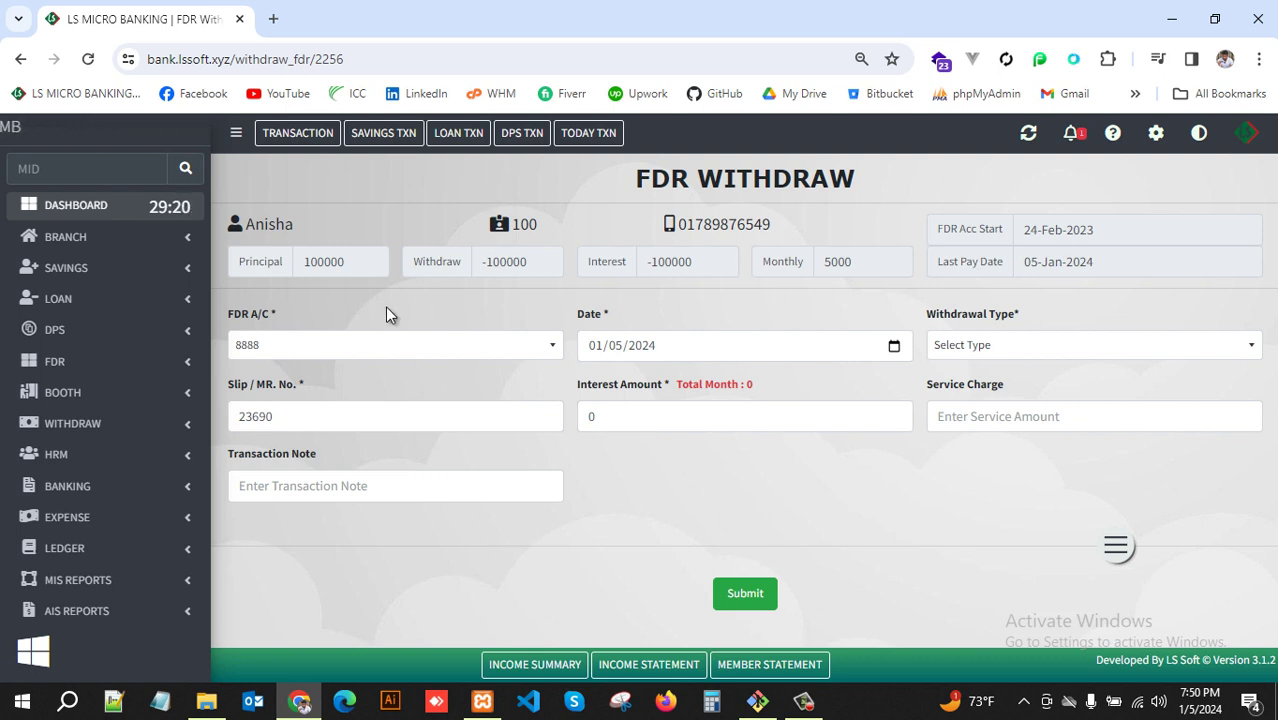
- Open the list of all withdraw transactions
click(168, 430)
scroll(165, 428, down, 2)
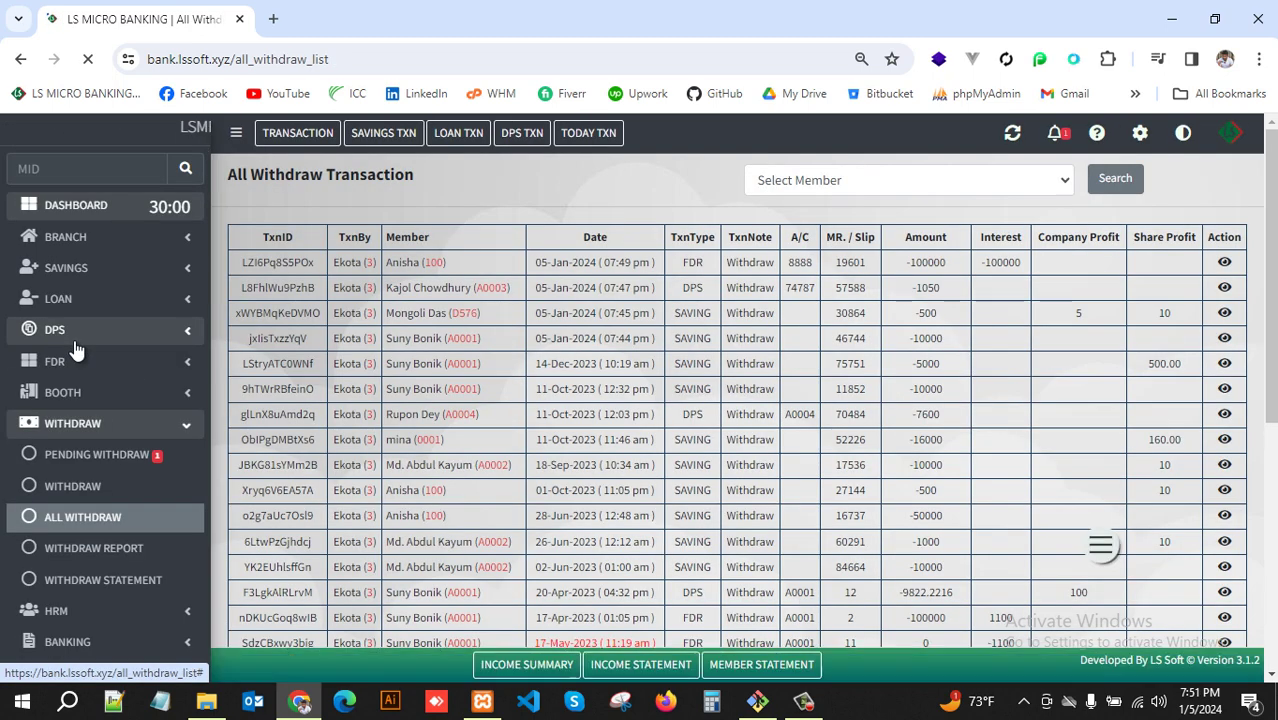
- Look through the list of all withdraw transactions and search it for a single member's withdrawals
scroll(1038, 467, down, 5)
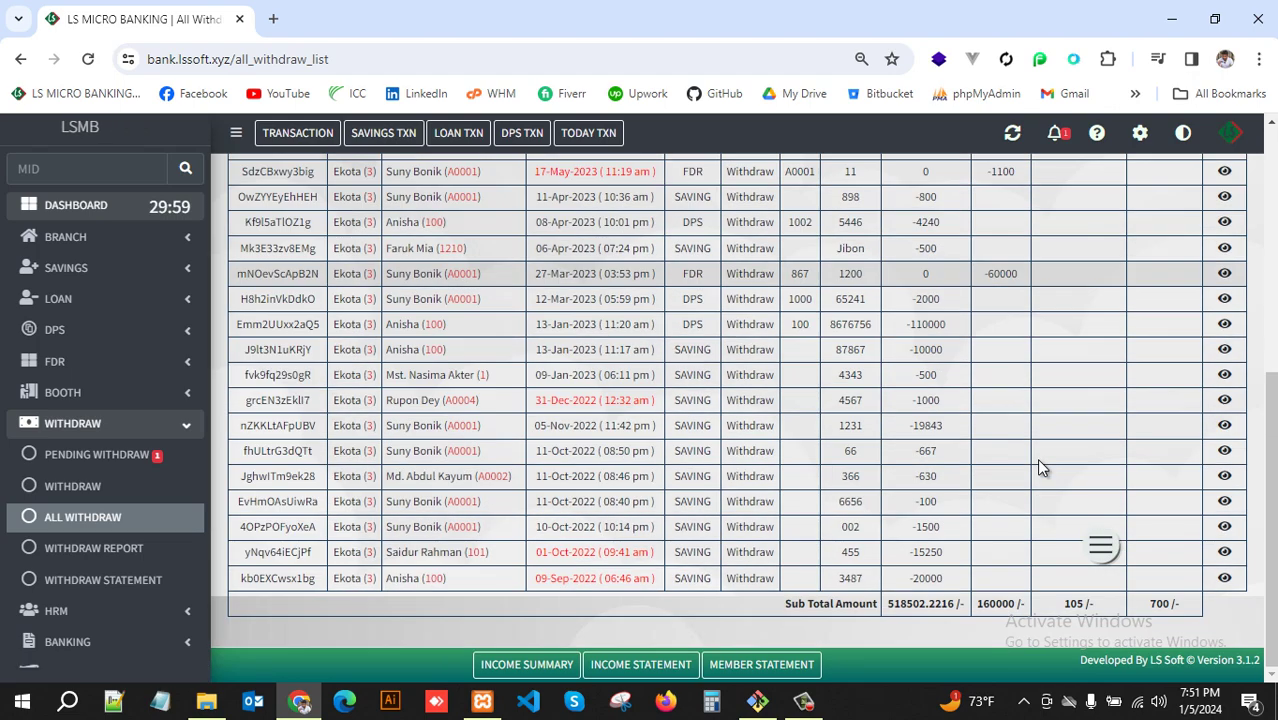
scroll(1040, 470, up, 5)
scroll(1038, 468, down, 2)
scroll(1035, 480, up, 2)
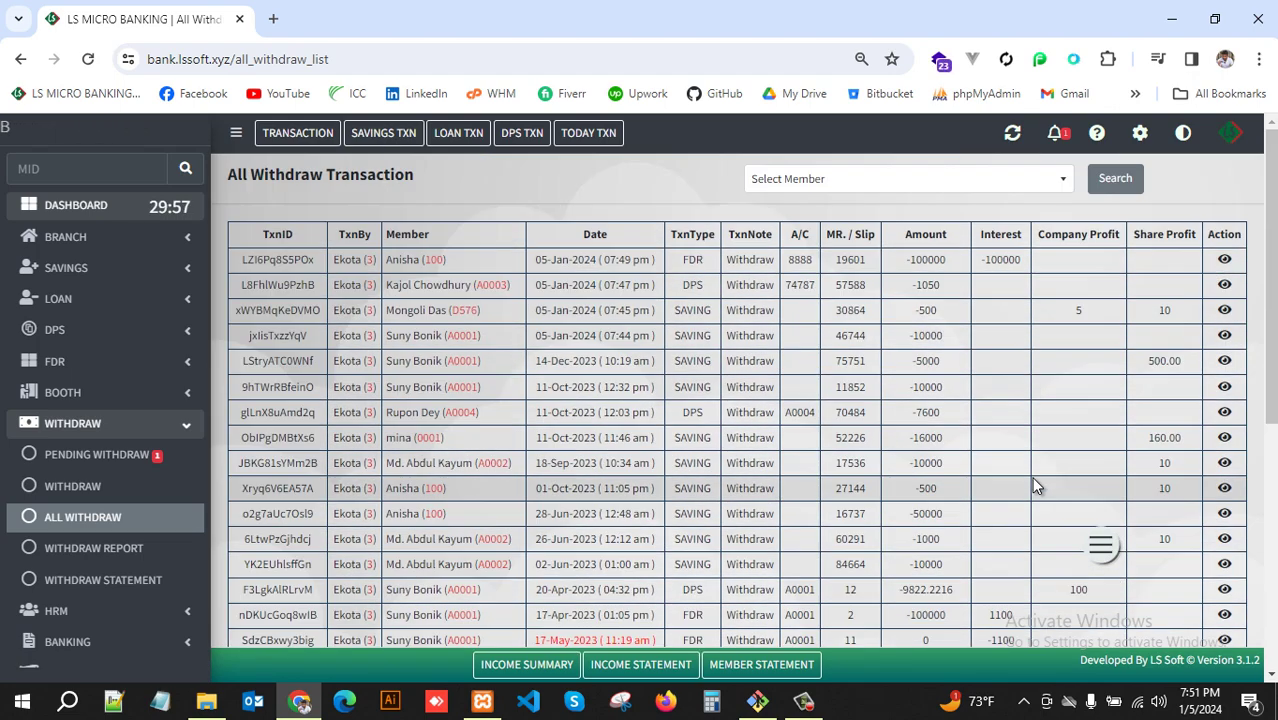
click(889, 193)
scroll(817, 342, down, 5)
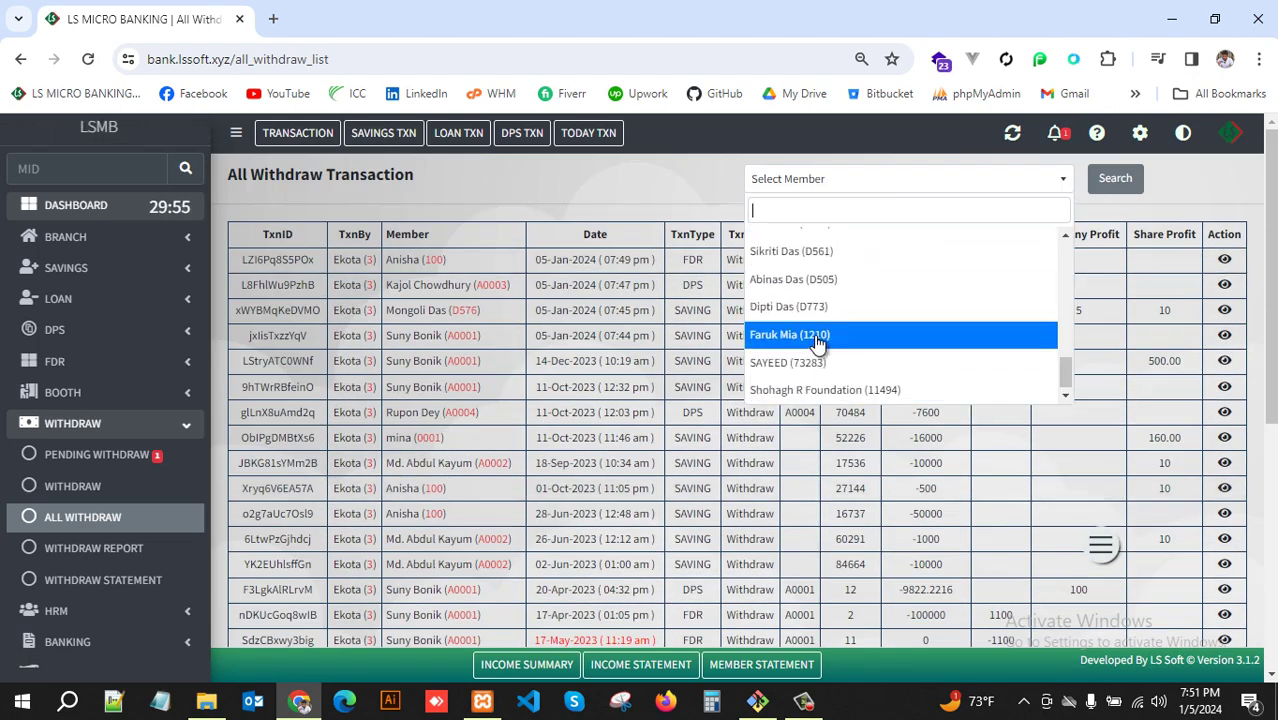
click(817, 342)
click(1108, 180)
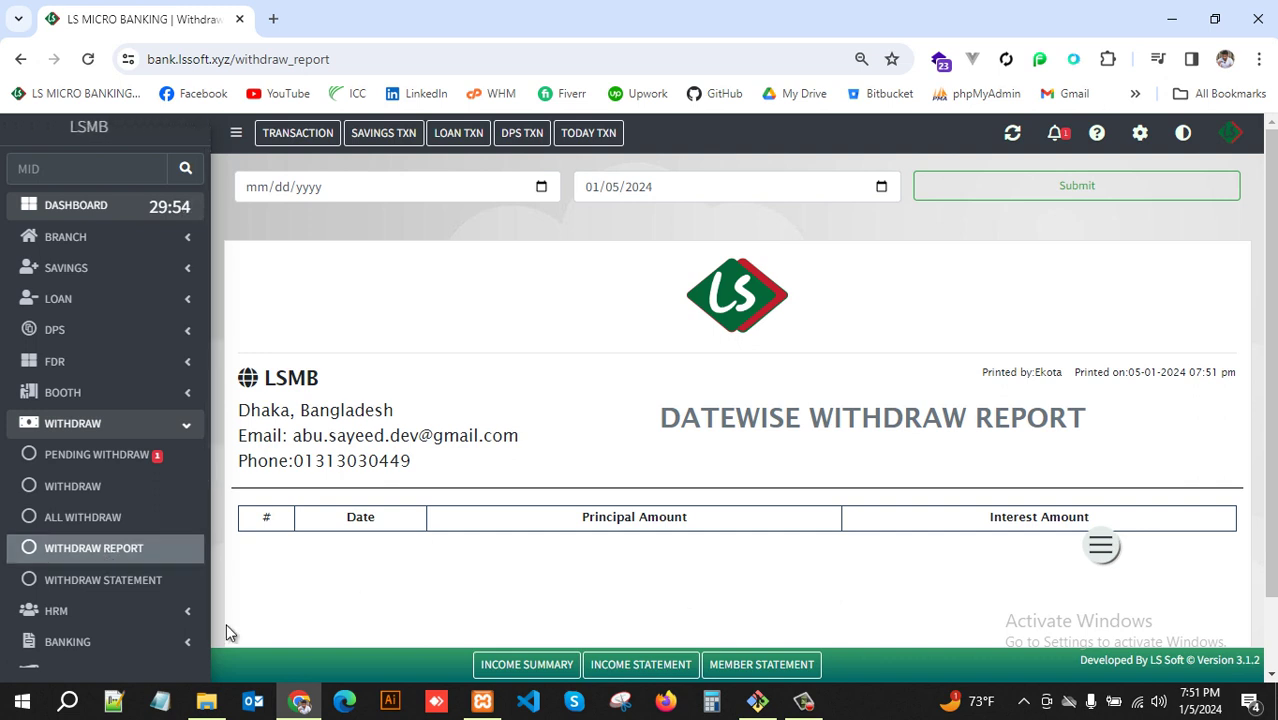
- Set the start date of the datewise withdraw report to 01/01/2023
click(541, 189)
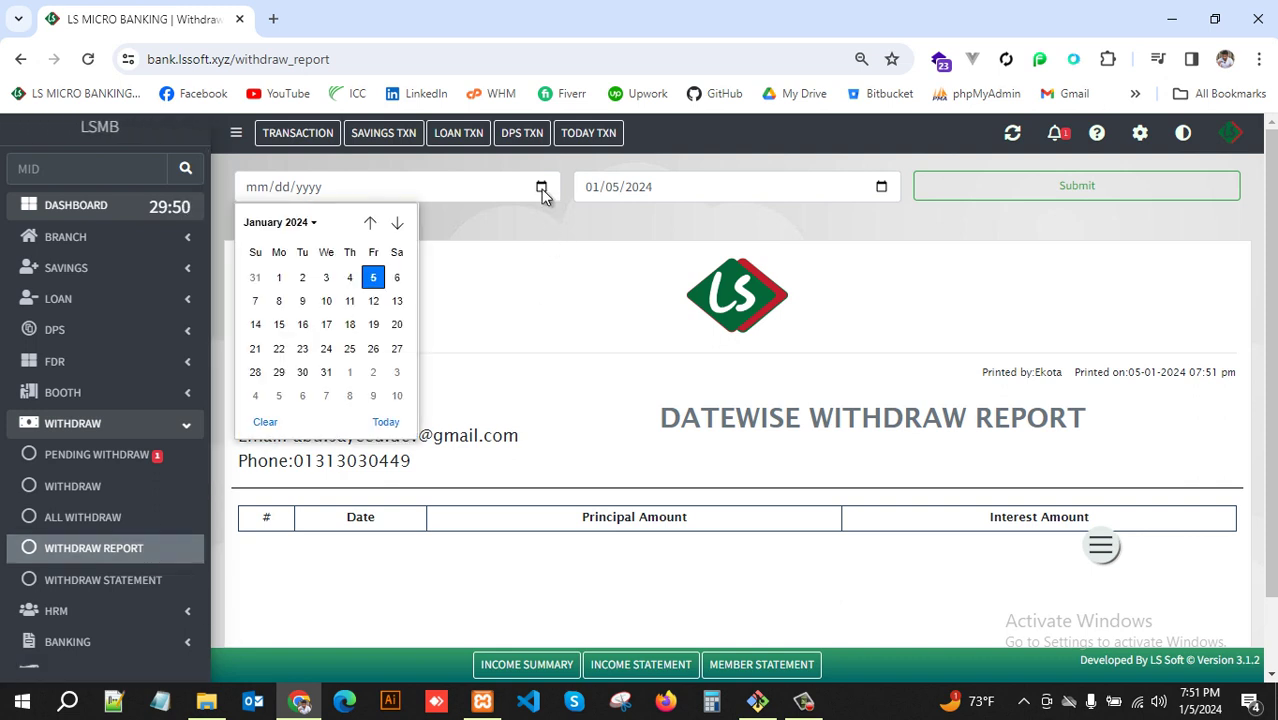
click(370, 226)
click(370, 226)
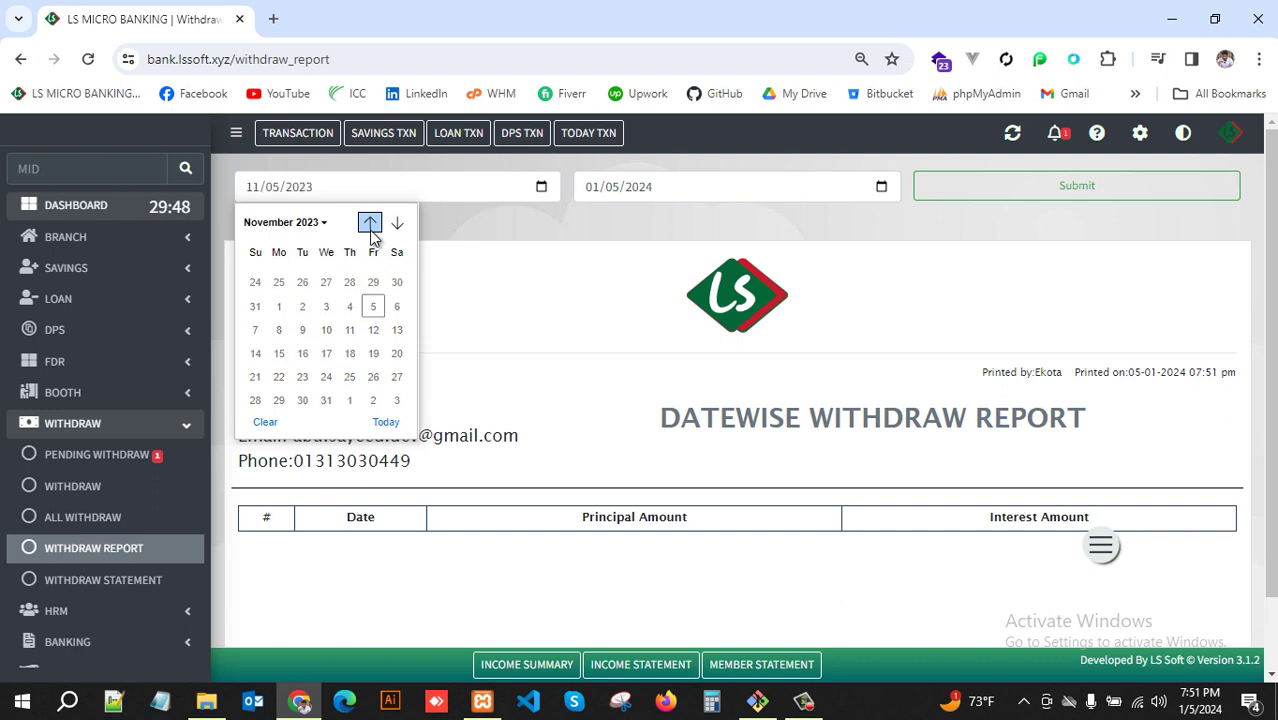
double_click(370, 226)
double_click(370, 226)
double_click(370, 226)
triple_click(370, 226)
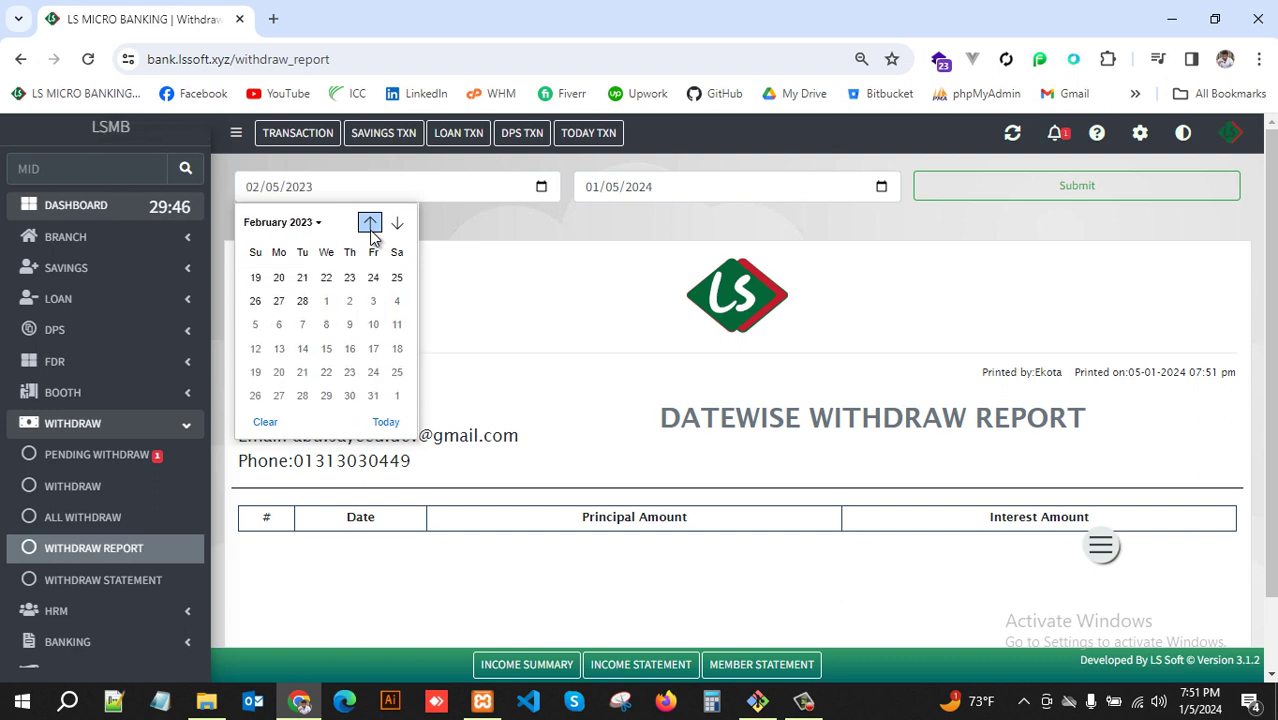
click(370, 226)
click(370, 226)
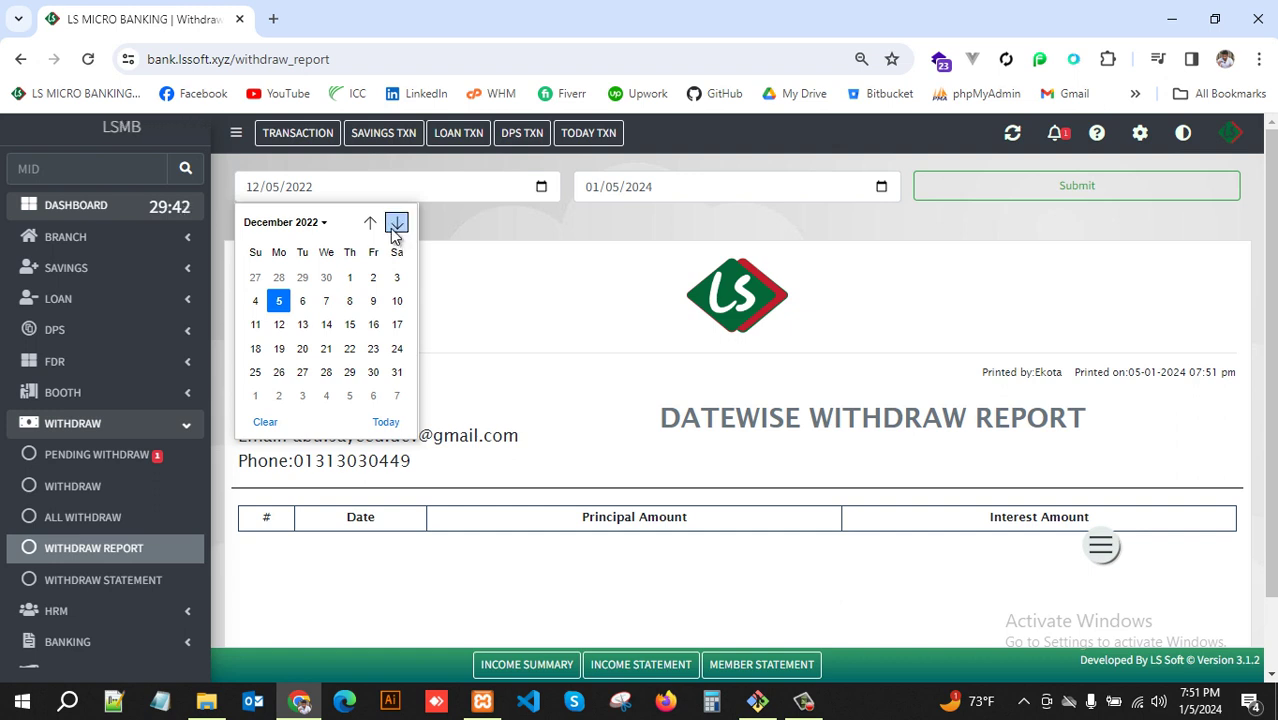
click(396, 222)
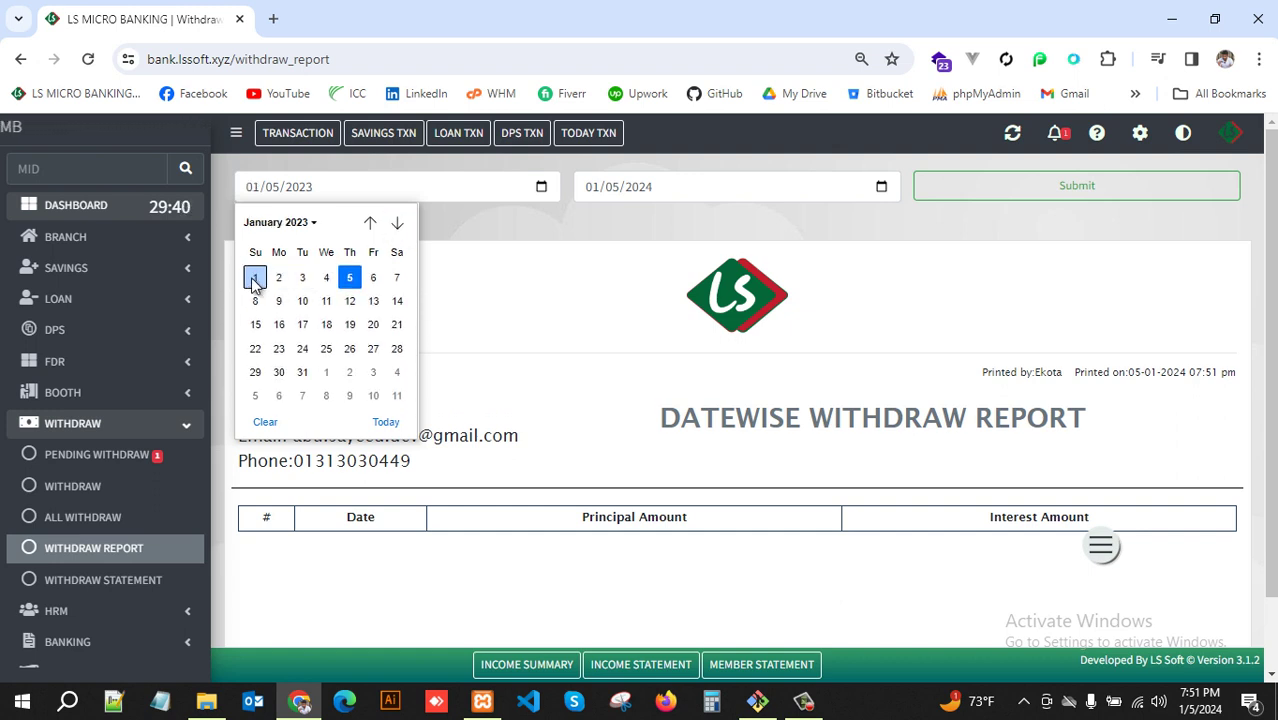
click(255, 279)
- Set the withdraw report's end date to 12/31/2023 and generate the report
click(884, 190)
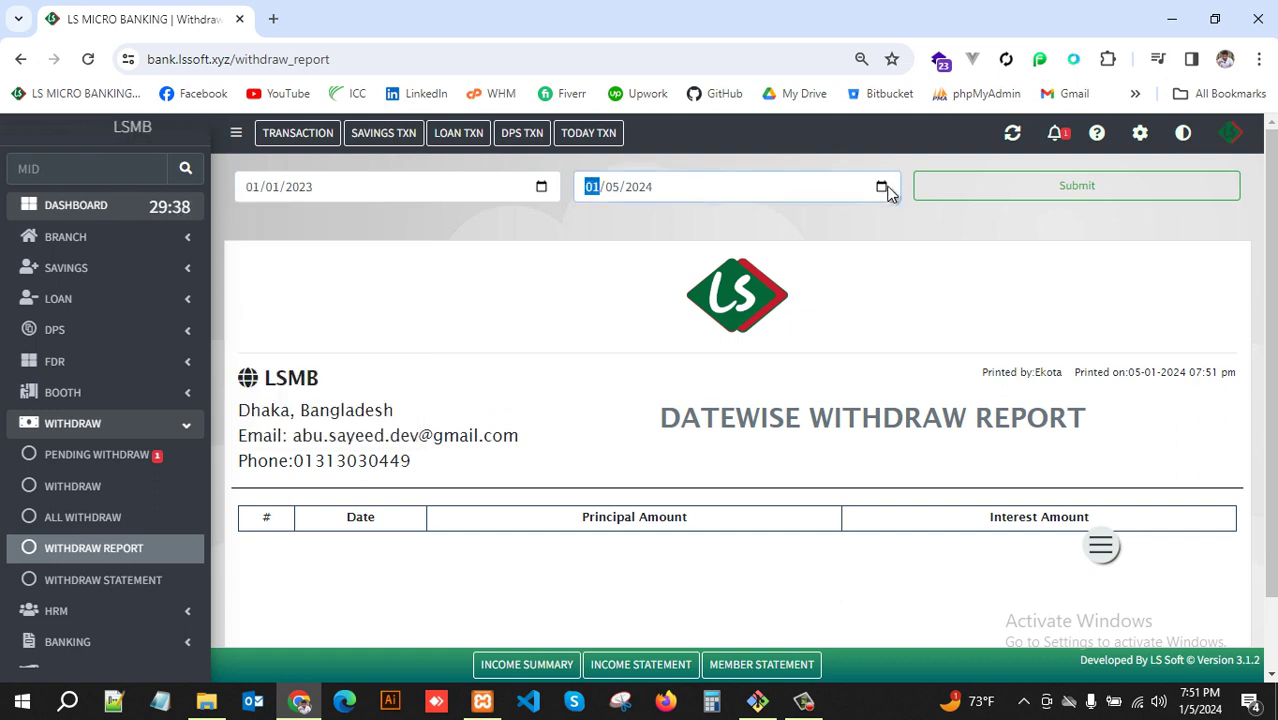
click(884, 190)
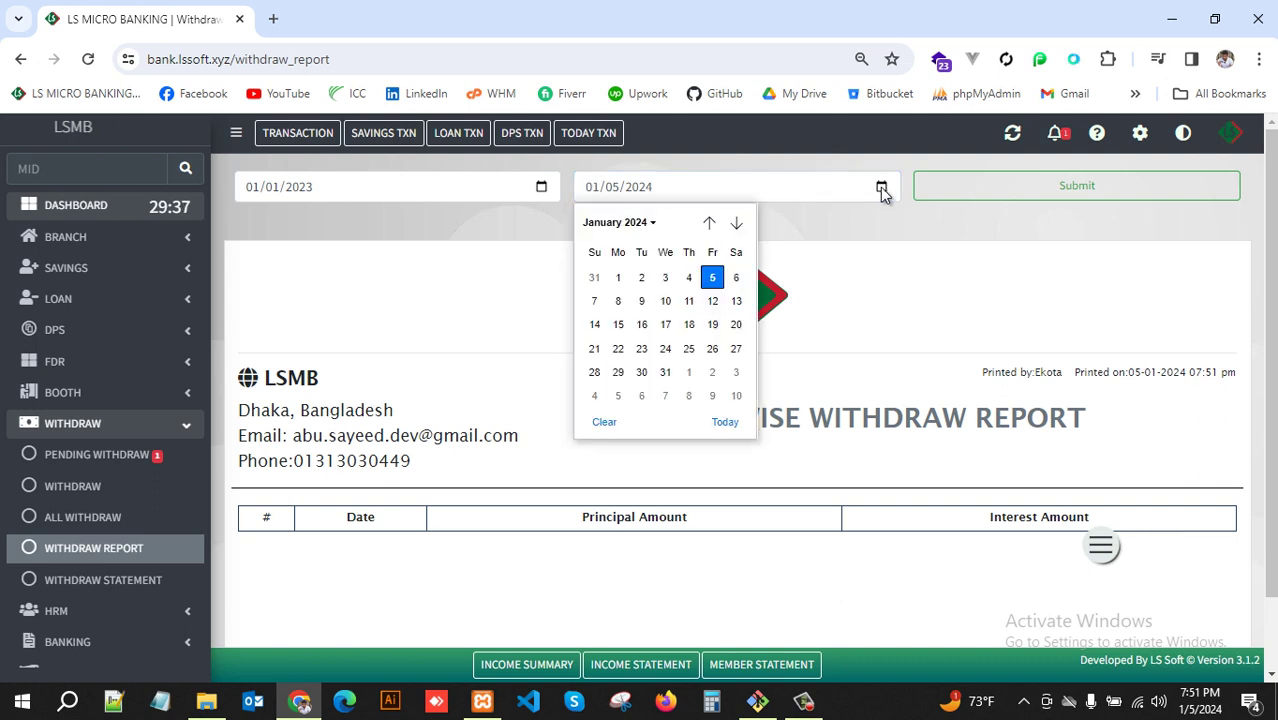
click(600, 279)
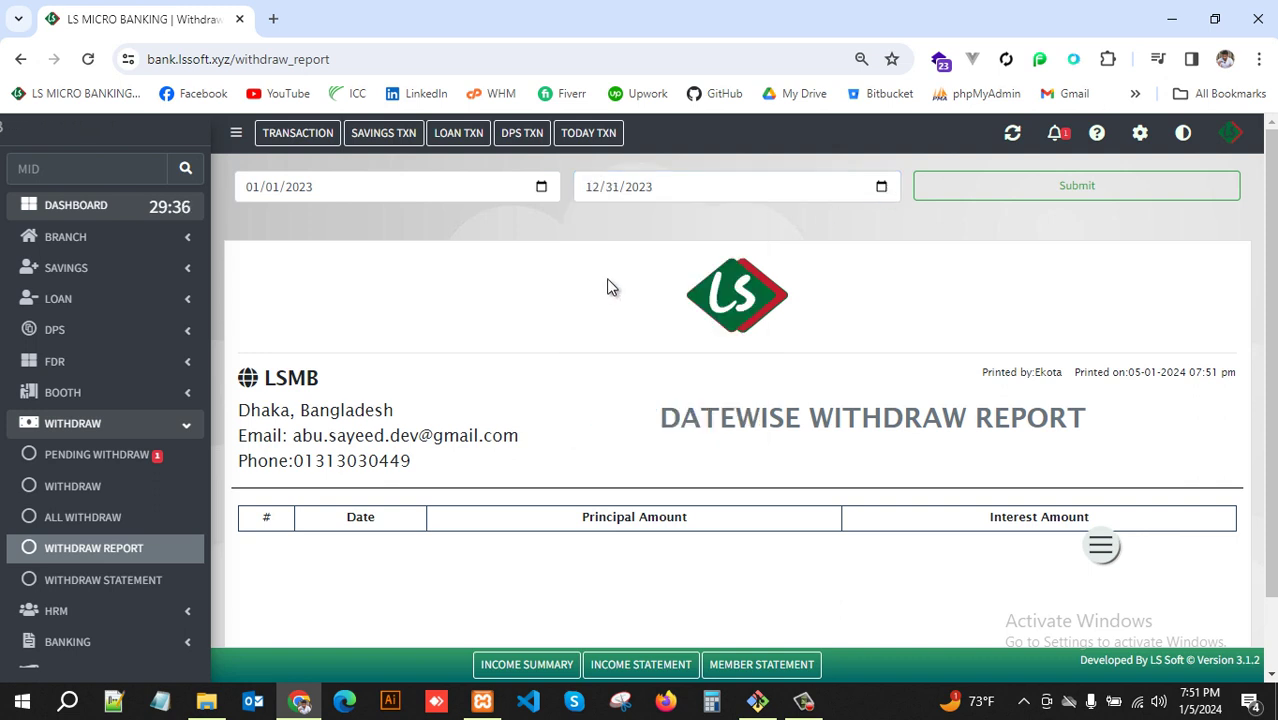
click(1080, 186)
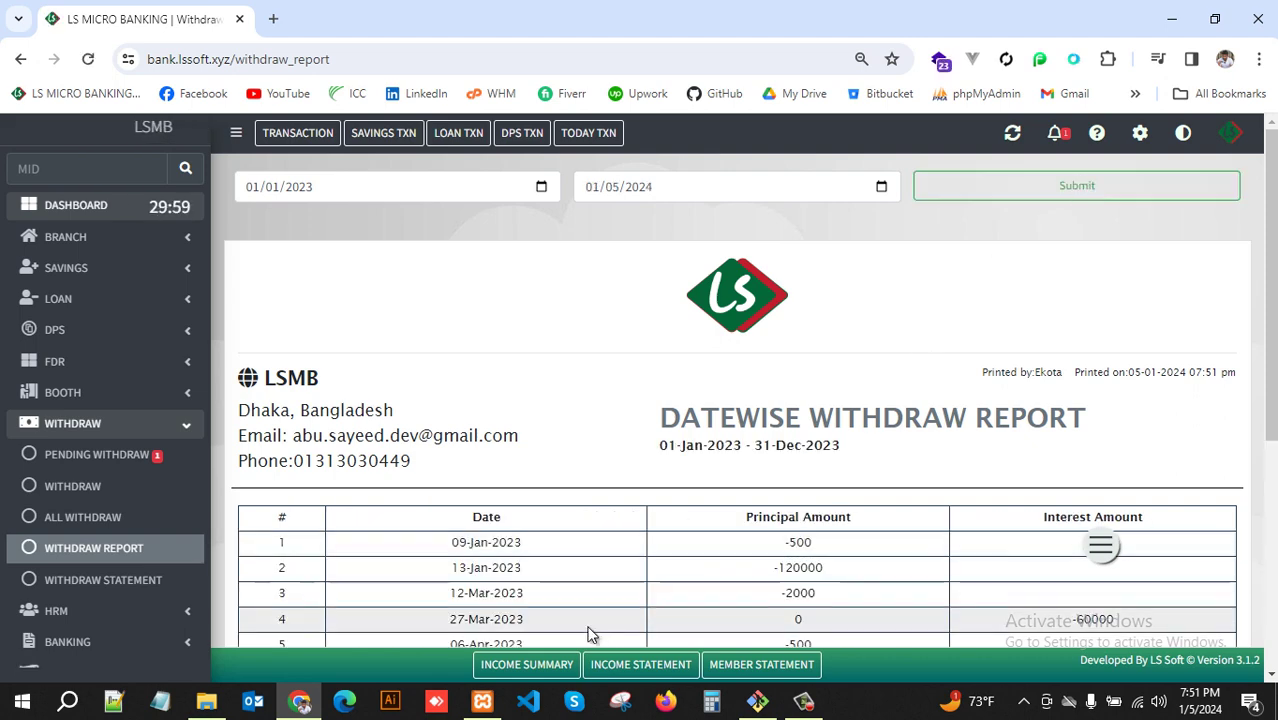
- Examine the datewise withdraw report's dates, principal amounts, interest amounts and total withdraw row
scroll(695, 504, down, 4)
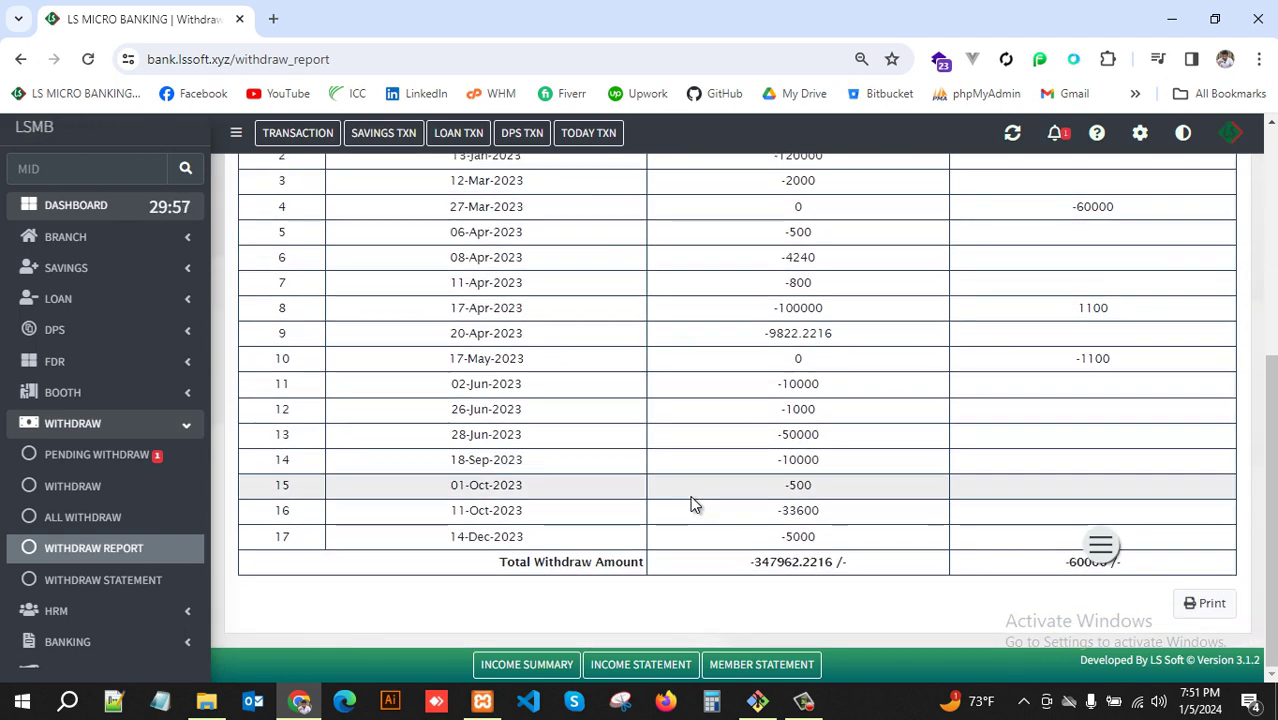
scroll(695, 504, up, 2)
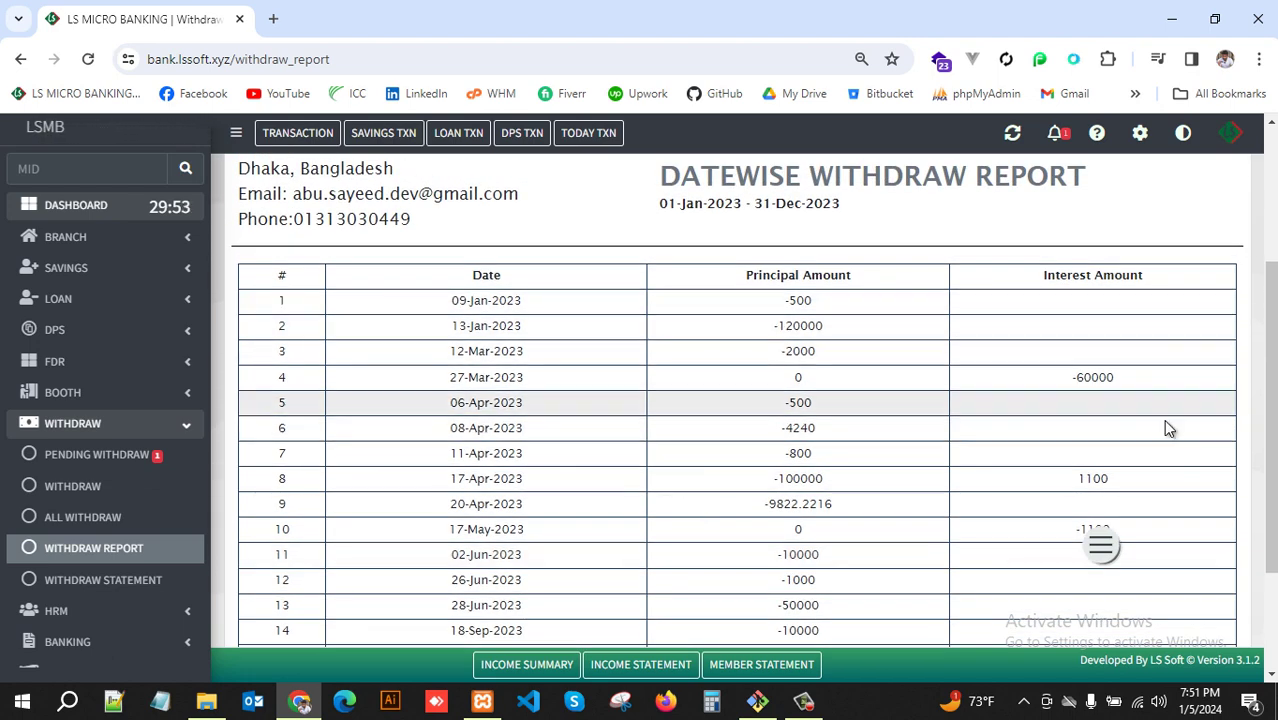
triple_click(964, 405)
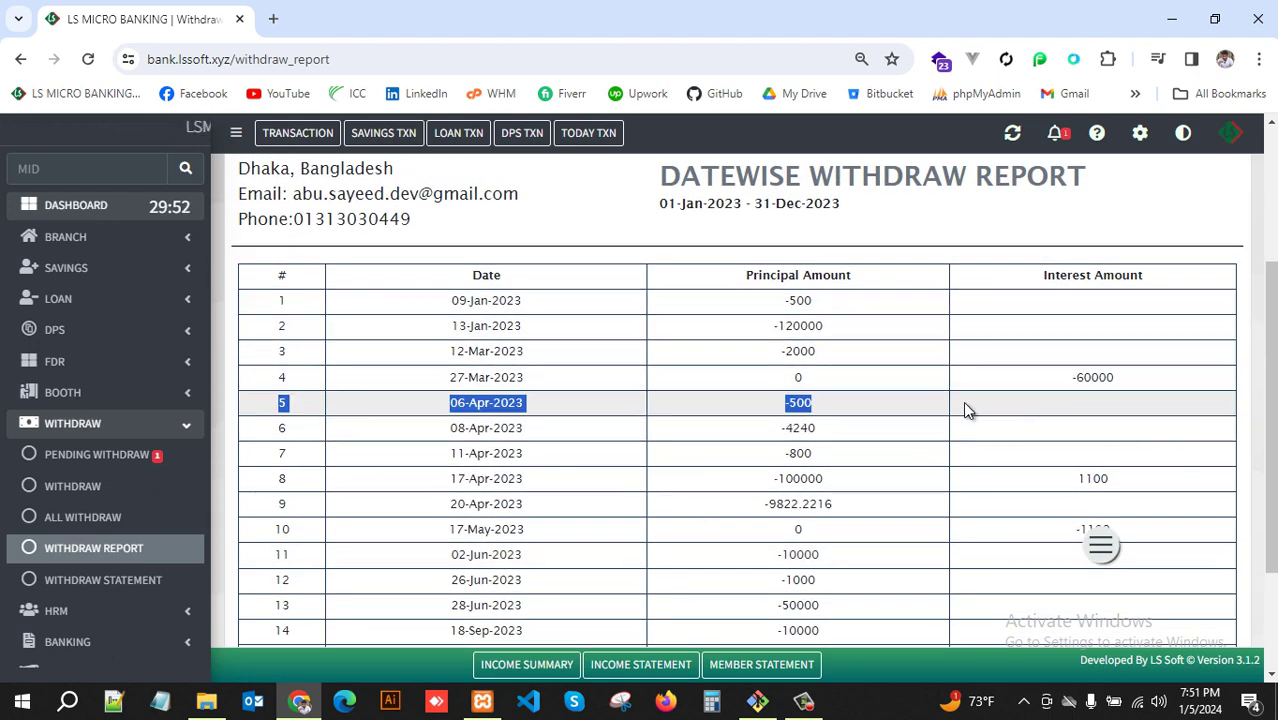
click(839, 431)
scroll(839, 431, down, 2)
scroll(839, 431, up, 4)
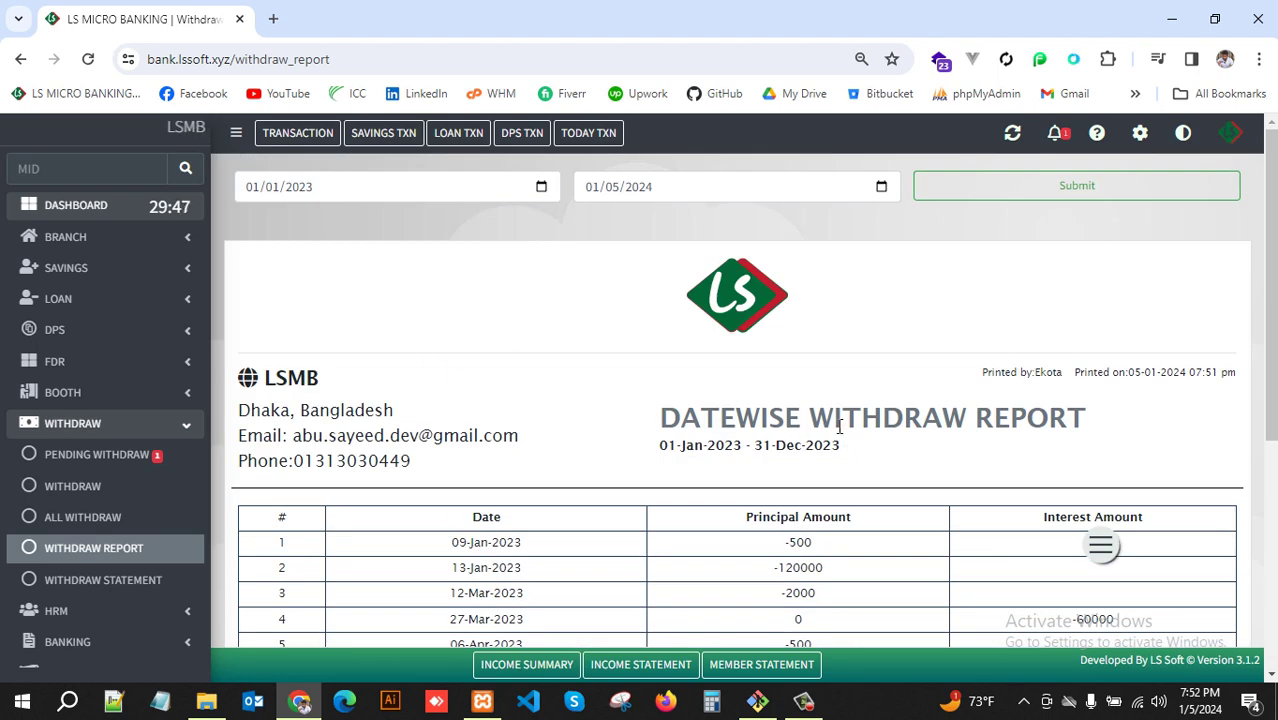
scroll(839, 425, down, 4)
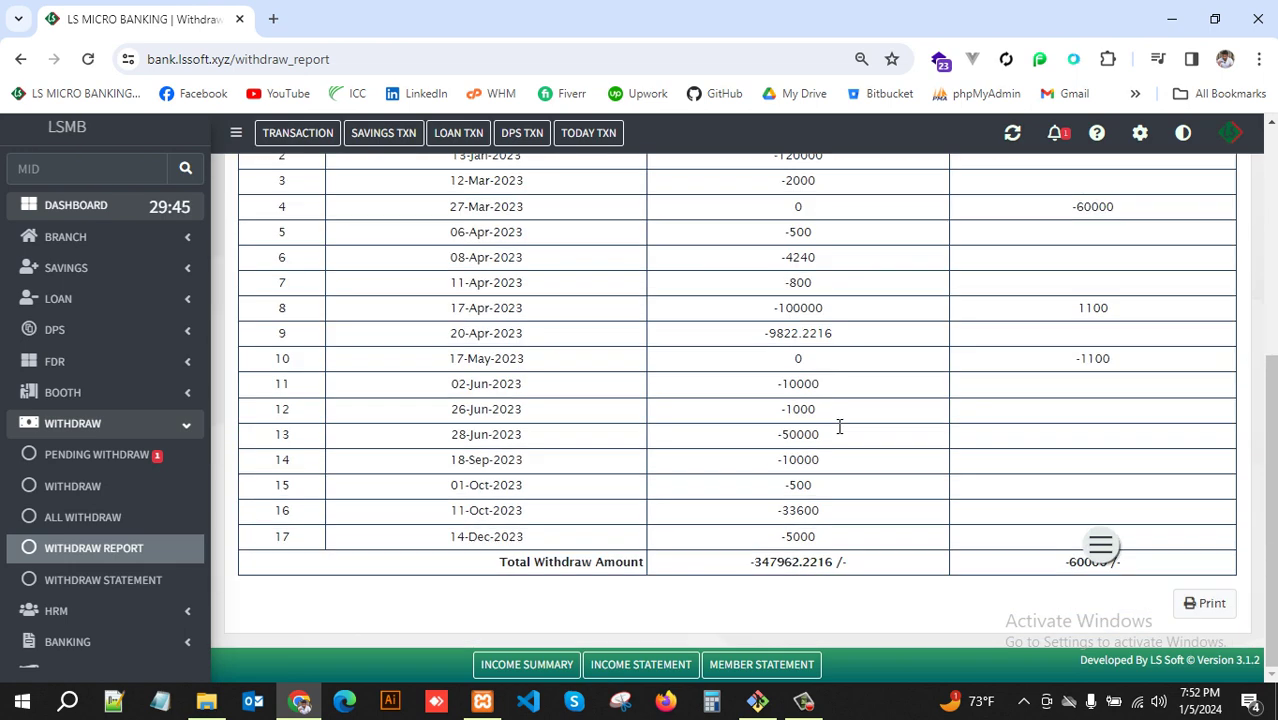
scroll(839, 427, up, 2)
scroll(839, 425, down, 2)
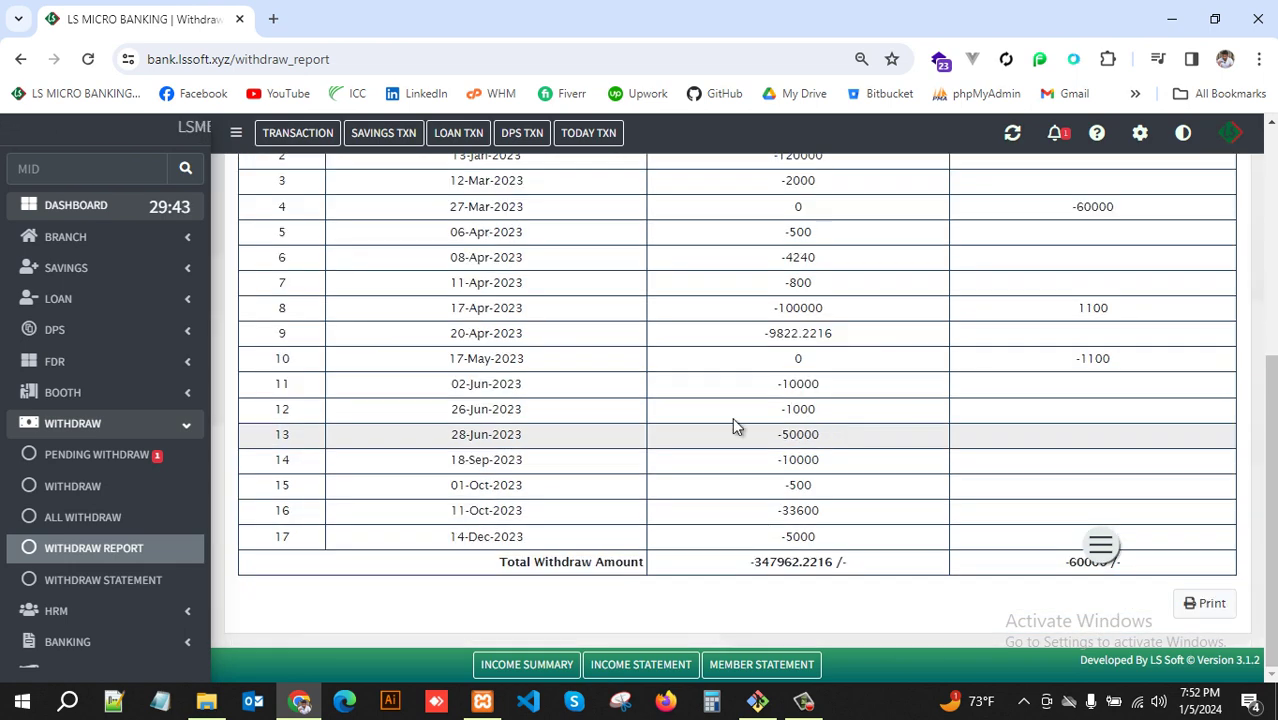
- Open the withdraw statement and generate it for the period from 01/01/2023 to 01/05/2024
click(135, 585)
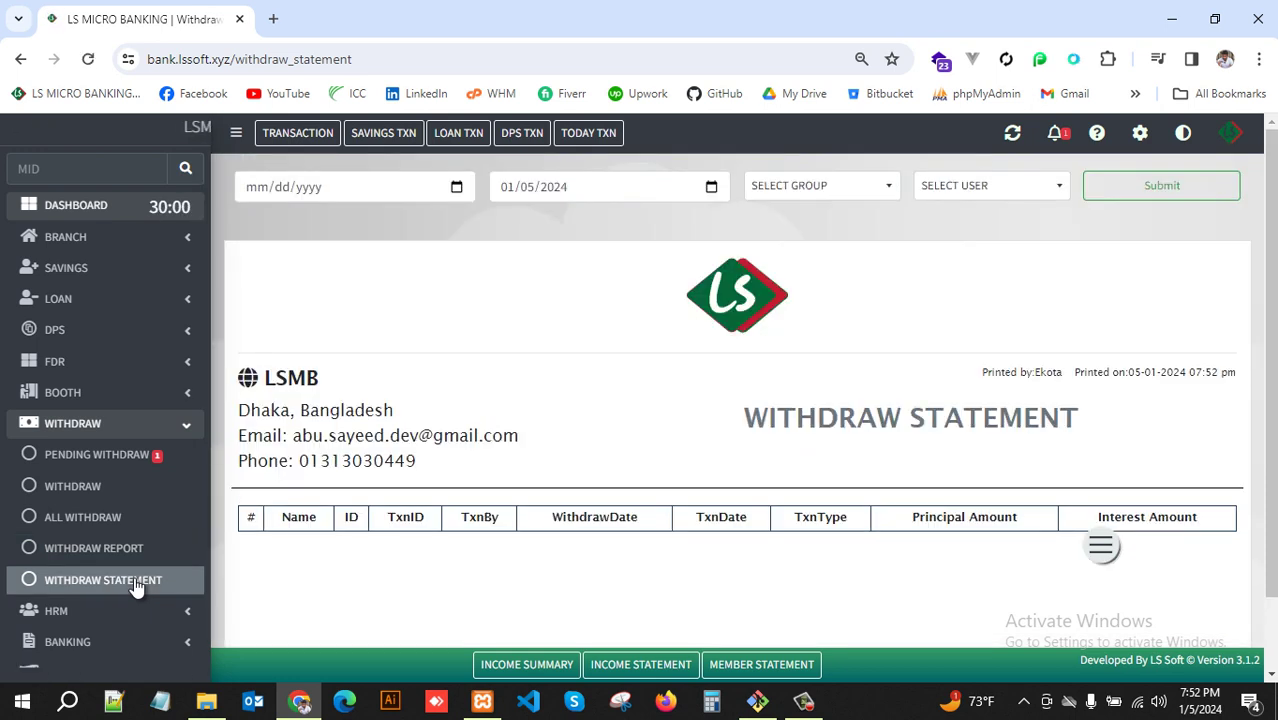
click(456, 188)
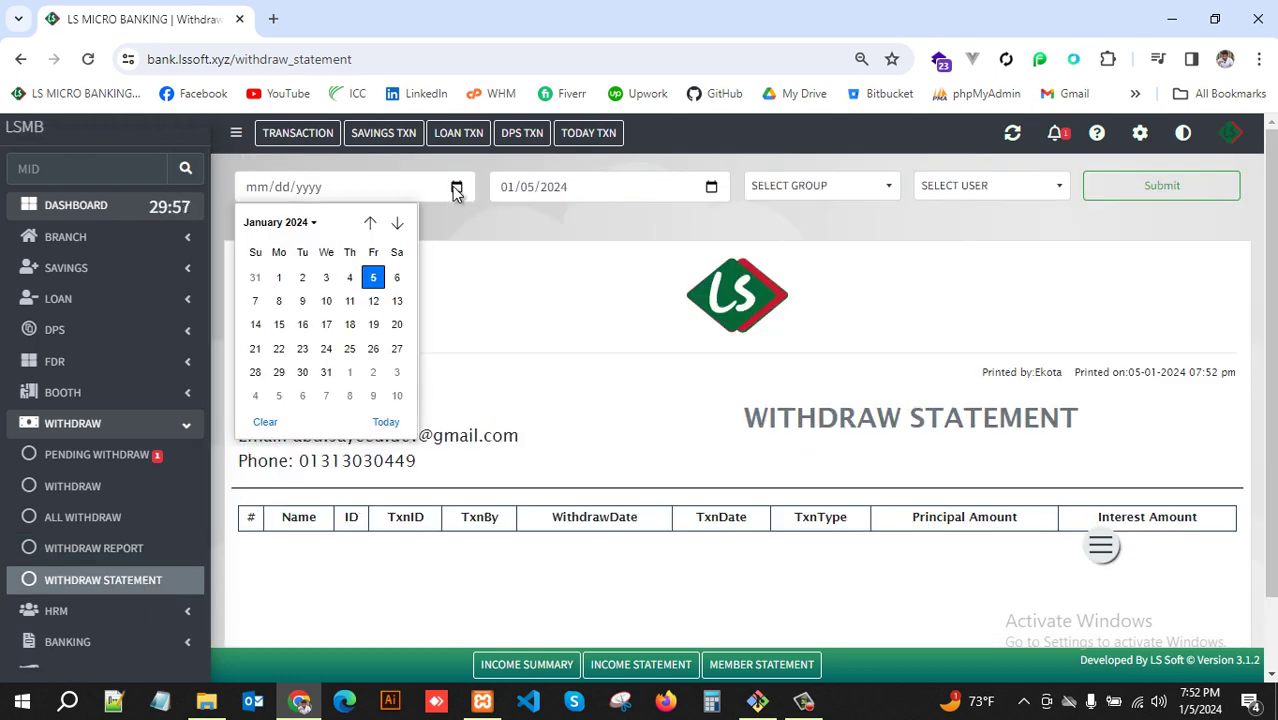
click(367, 230)
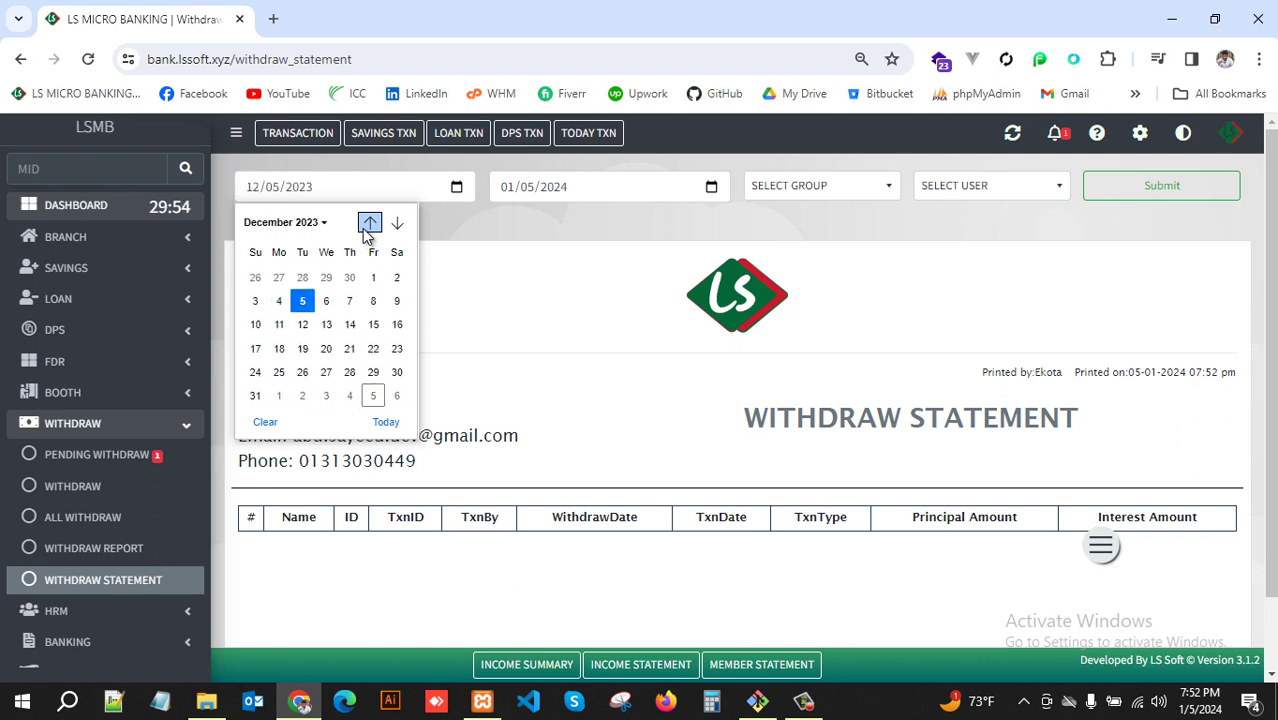
scroll(367, 230, up, 12)
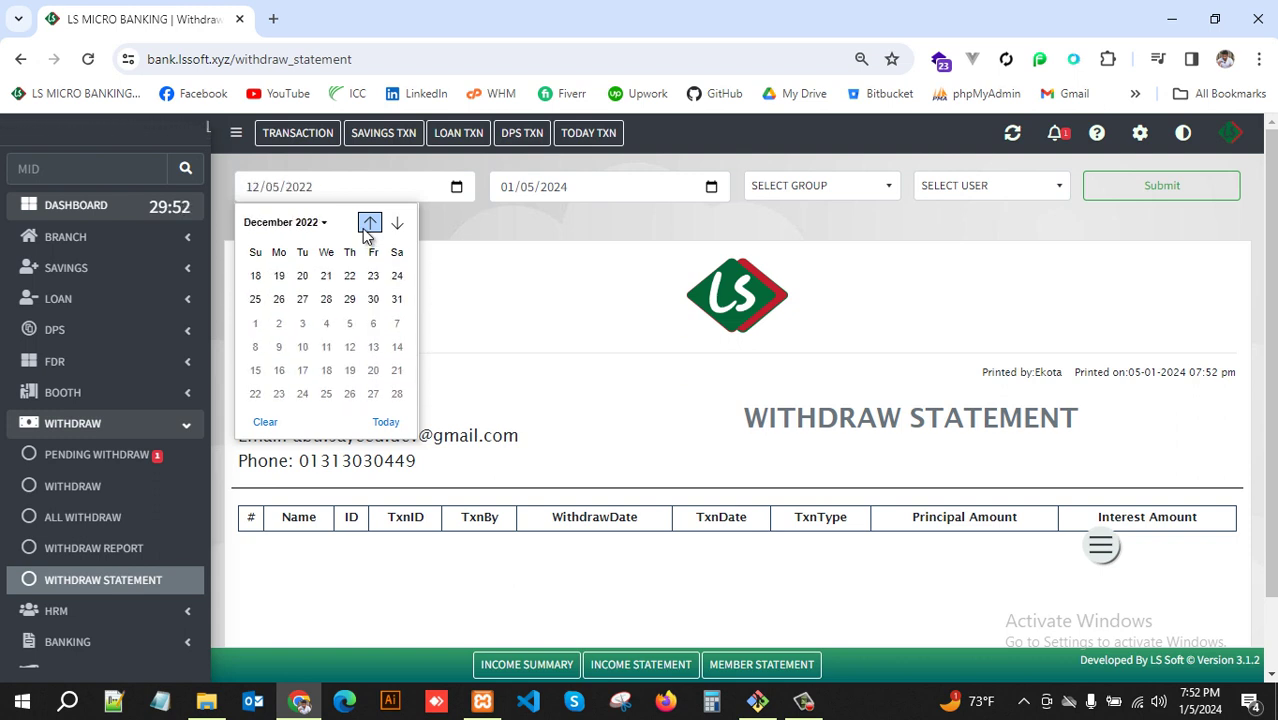
scroll(367, 230, up, 5)
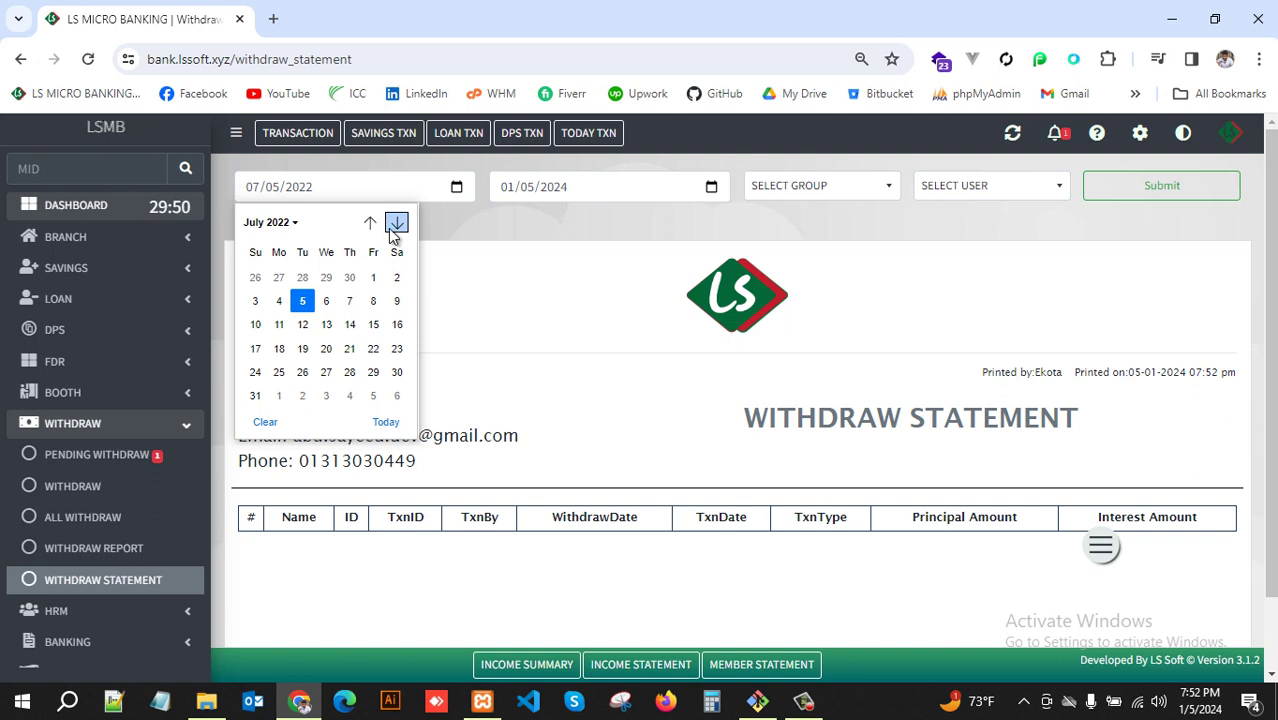
scroll(395, 232, down, 4)
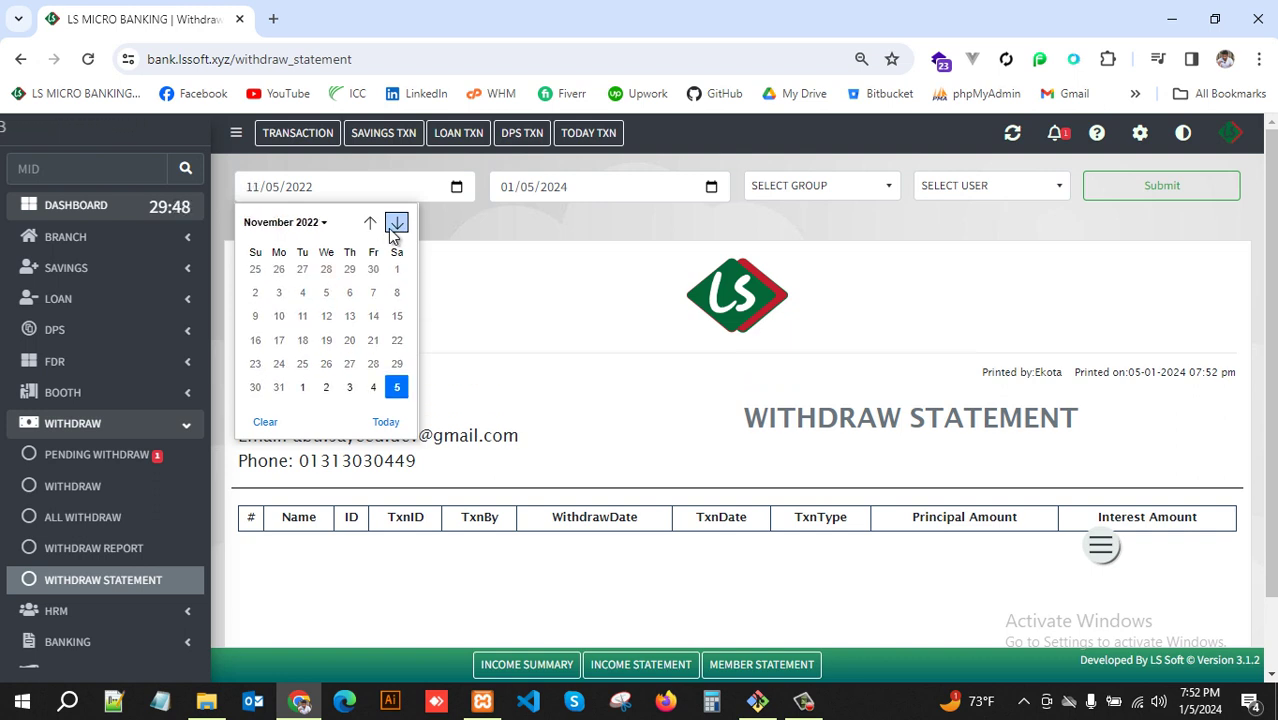
scroll(395, 232, down, 2)
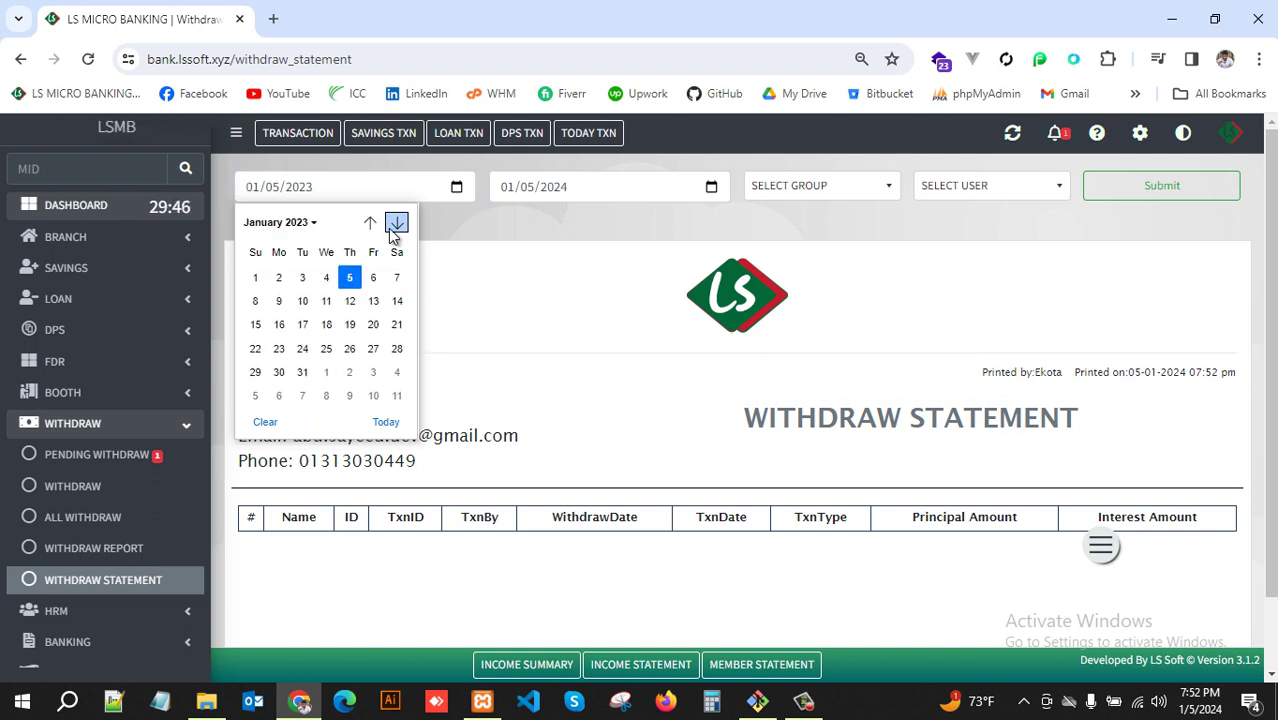
click(256, 277)
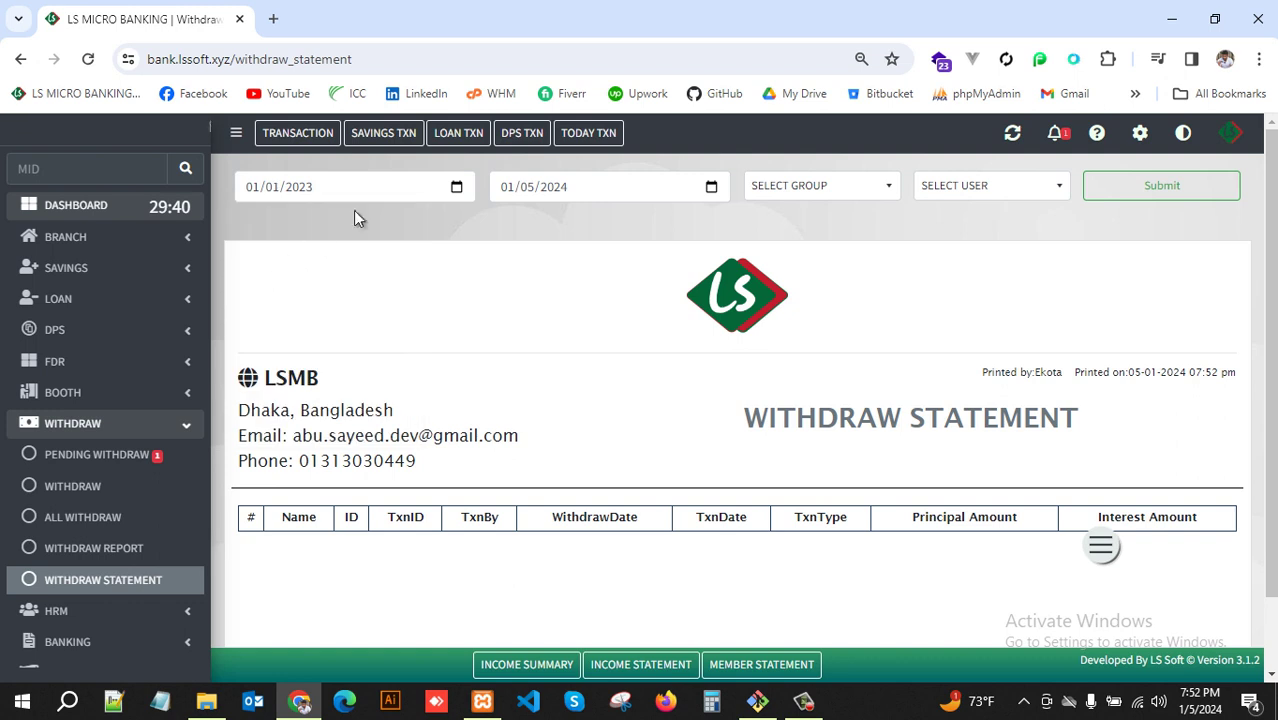
click(711, 187)
click(720, 257)
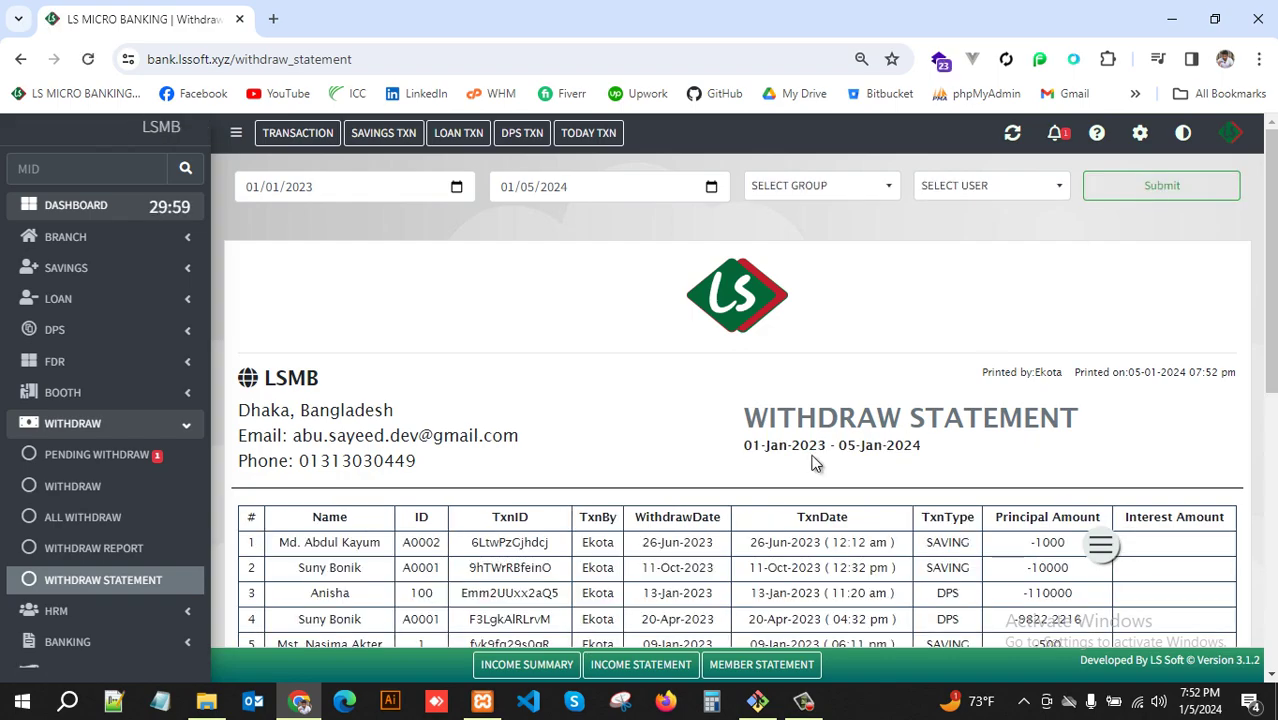
- Examine the withdraw statement's transaction types, dates, principal and interest amounts, and net withdraw row
scroll(733, 460, down, 6)
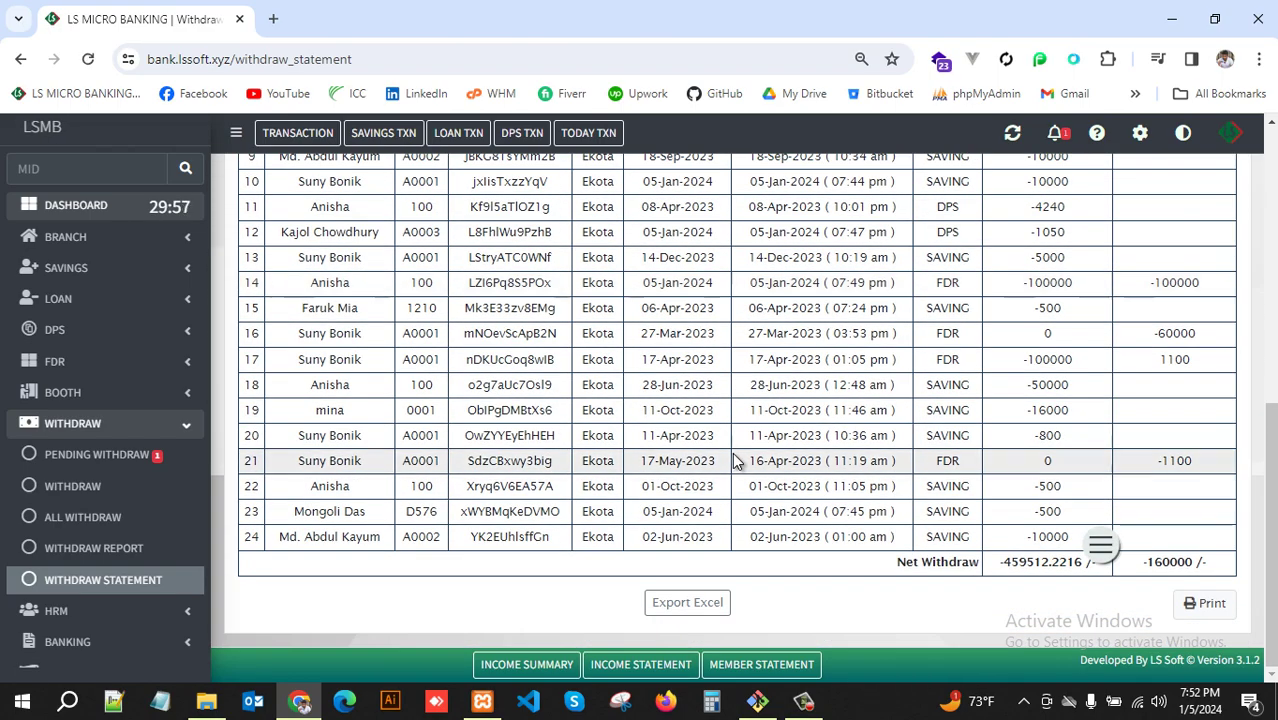
scroll(733, 460, up, 3)
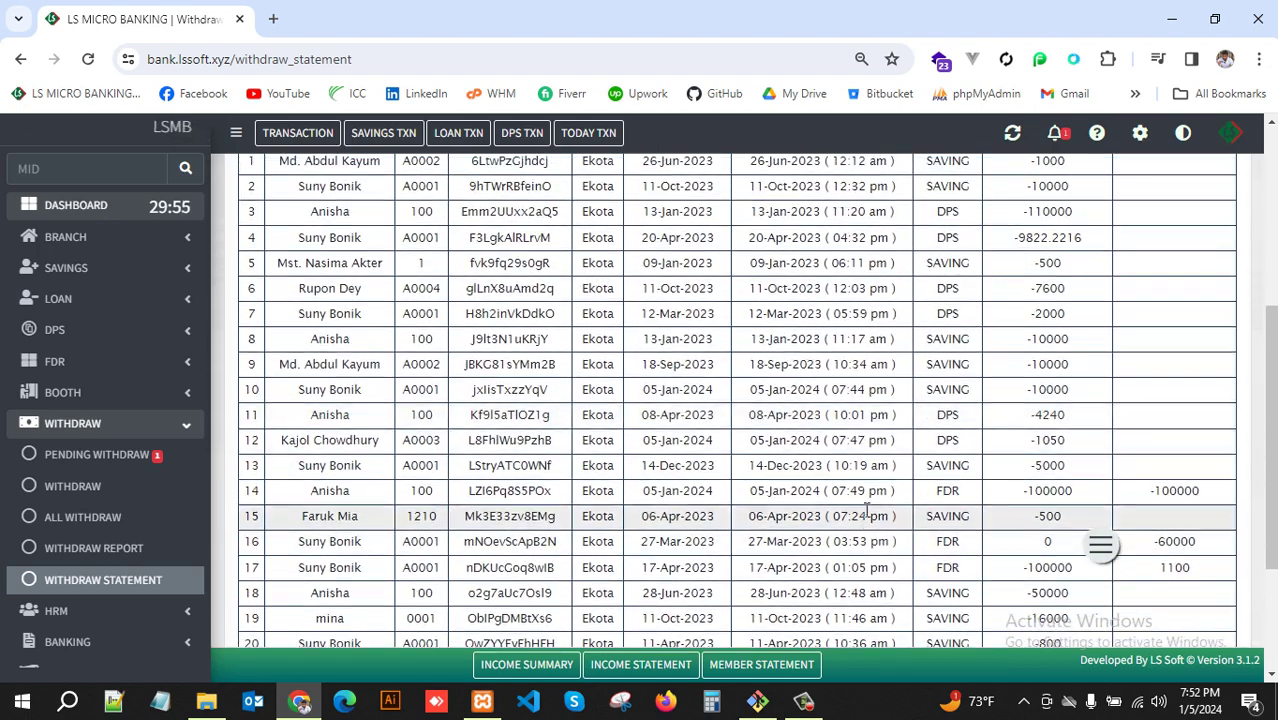
scroll(875, 493, down, 3)
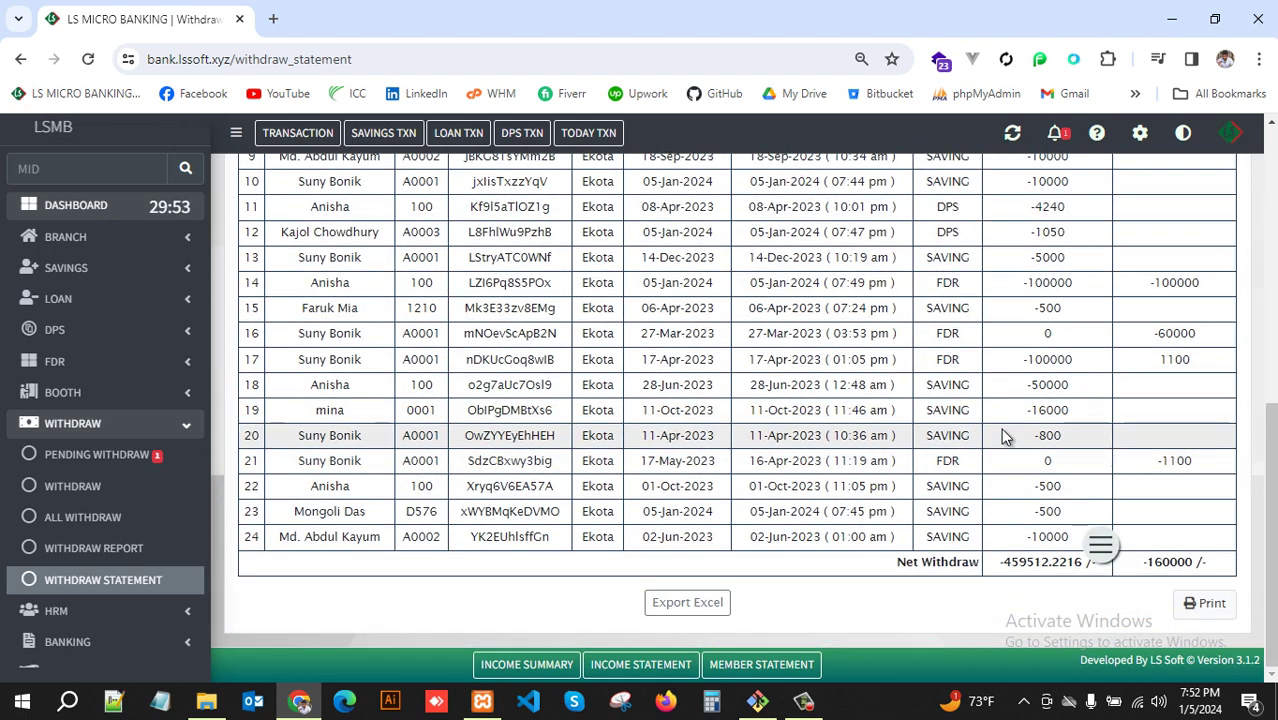
scroll(966, 425, up, 3)
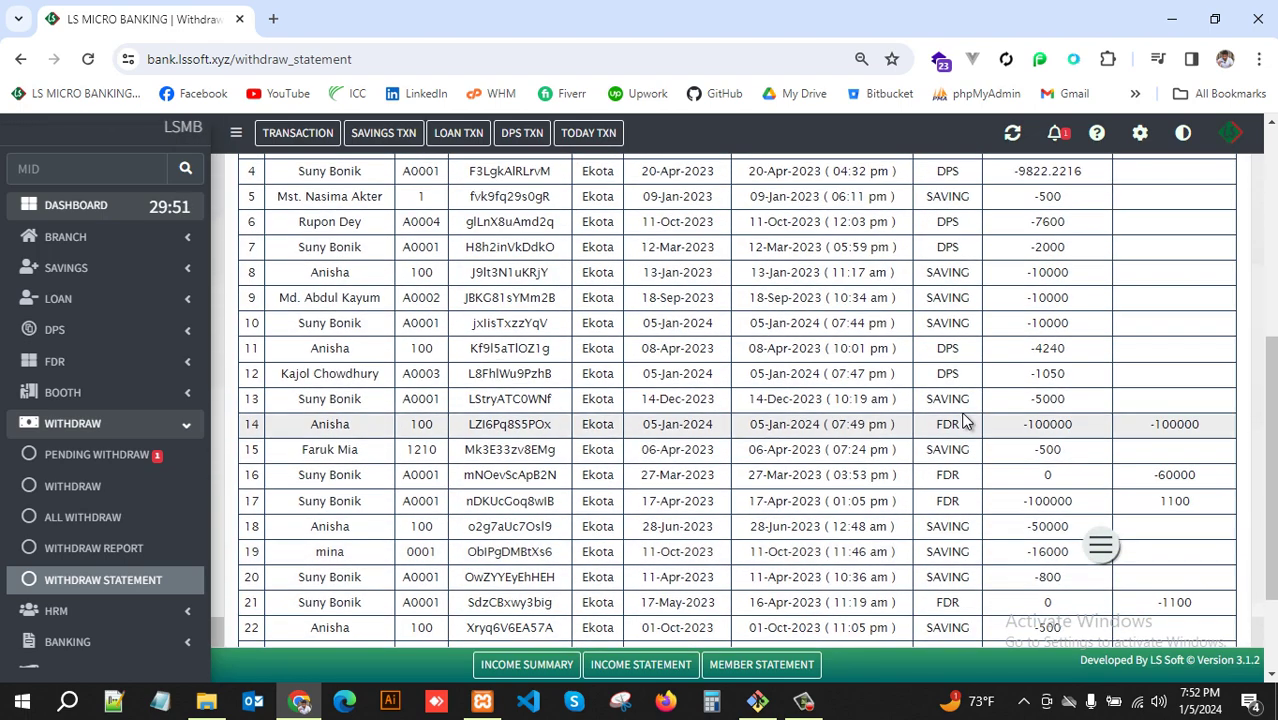
scroll(966, 425, up, 2)
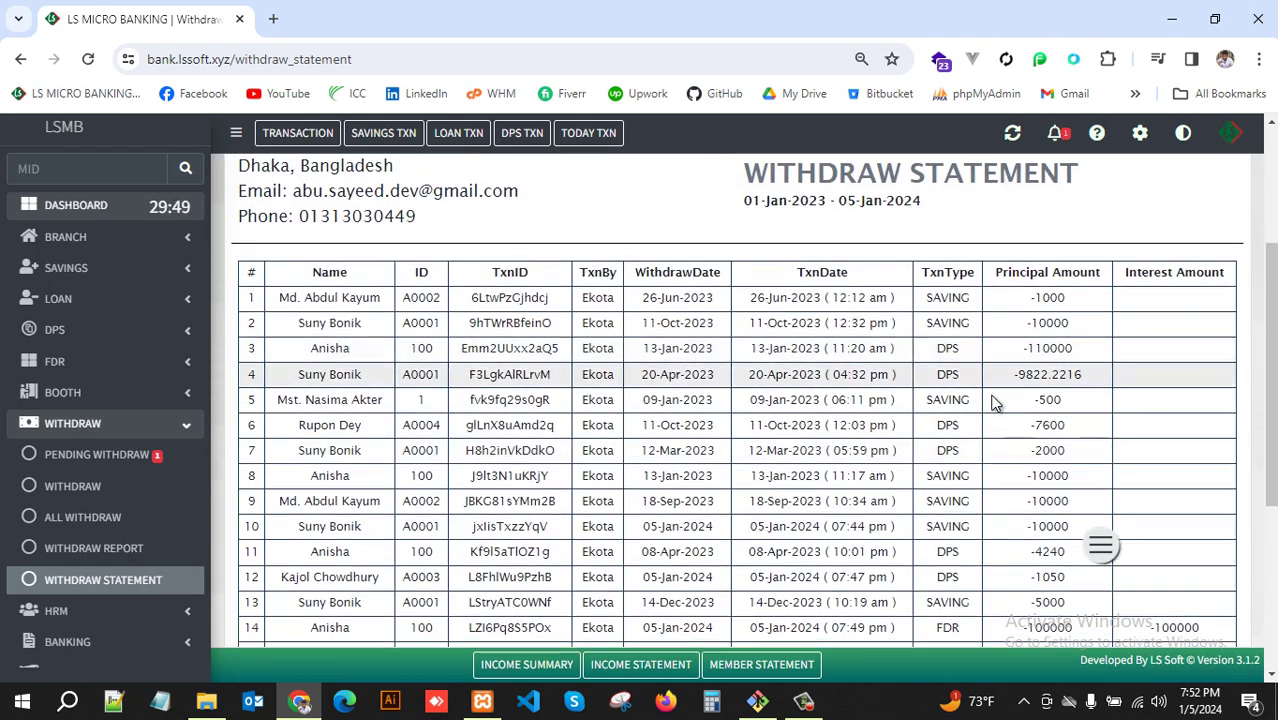
scroll(1064, 322, down, 3)
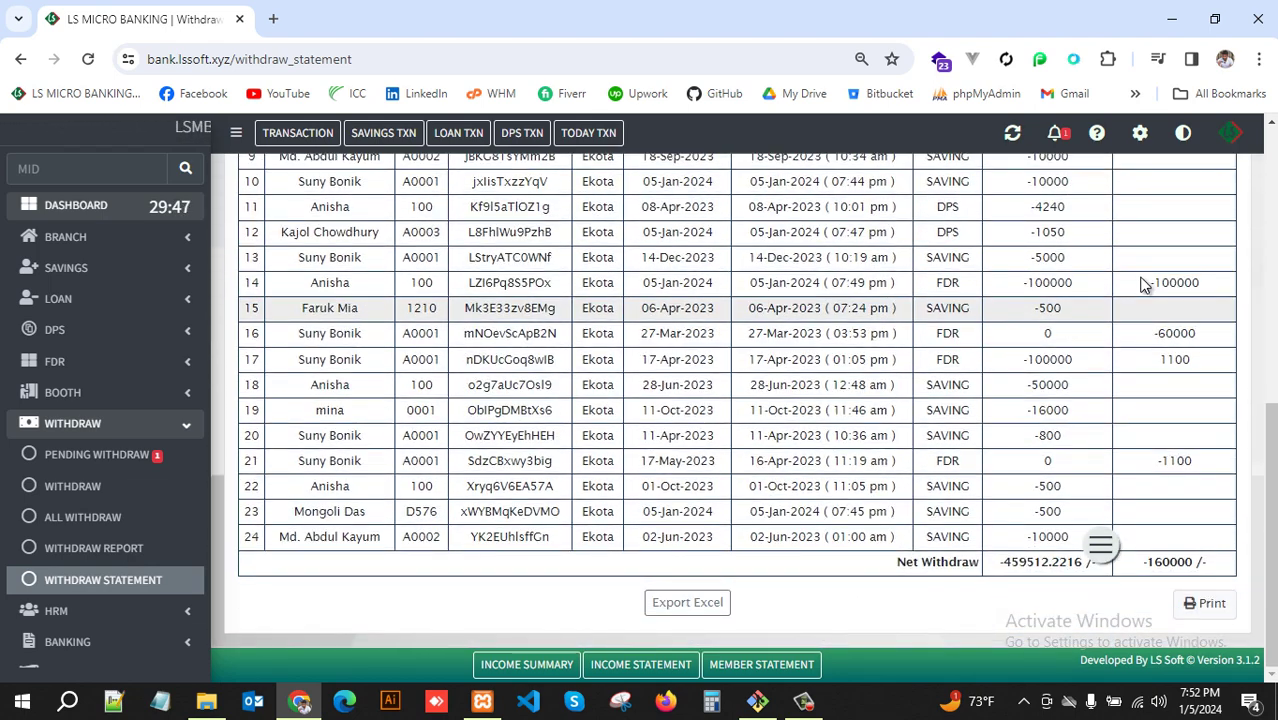
scroll(1030, 408, up, 6)
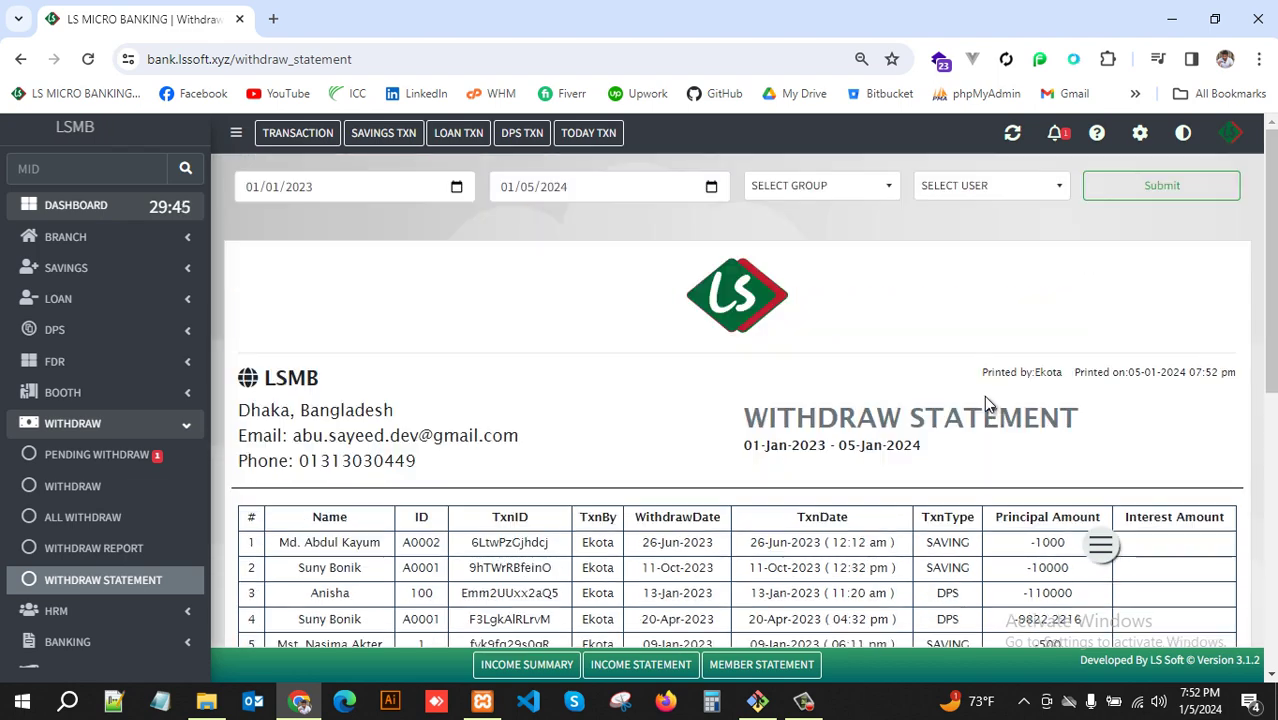
- Regenerate the withdraw statement for the Podma group and review its listed withdrawals and net withdraw row
scroll(748, 515, down, 4)
scroll(655, 367, up, 3)
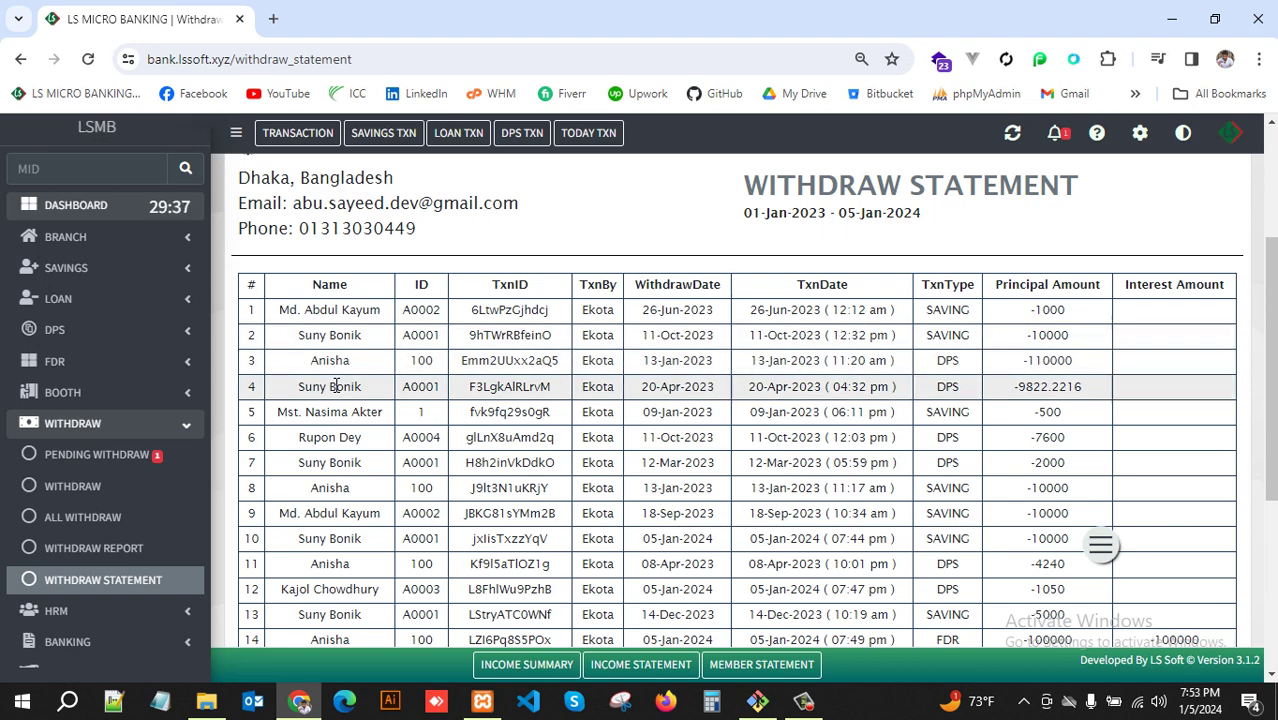
scroll(362, 474, down, 5)
scroll(360, 470, up, 7)
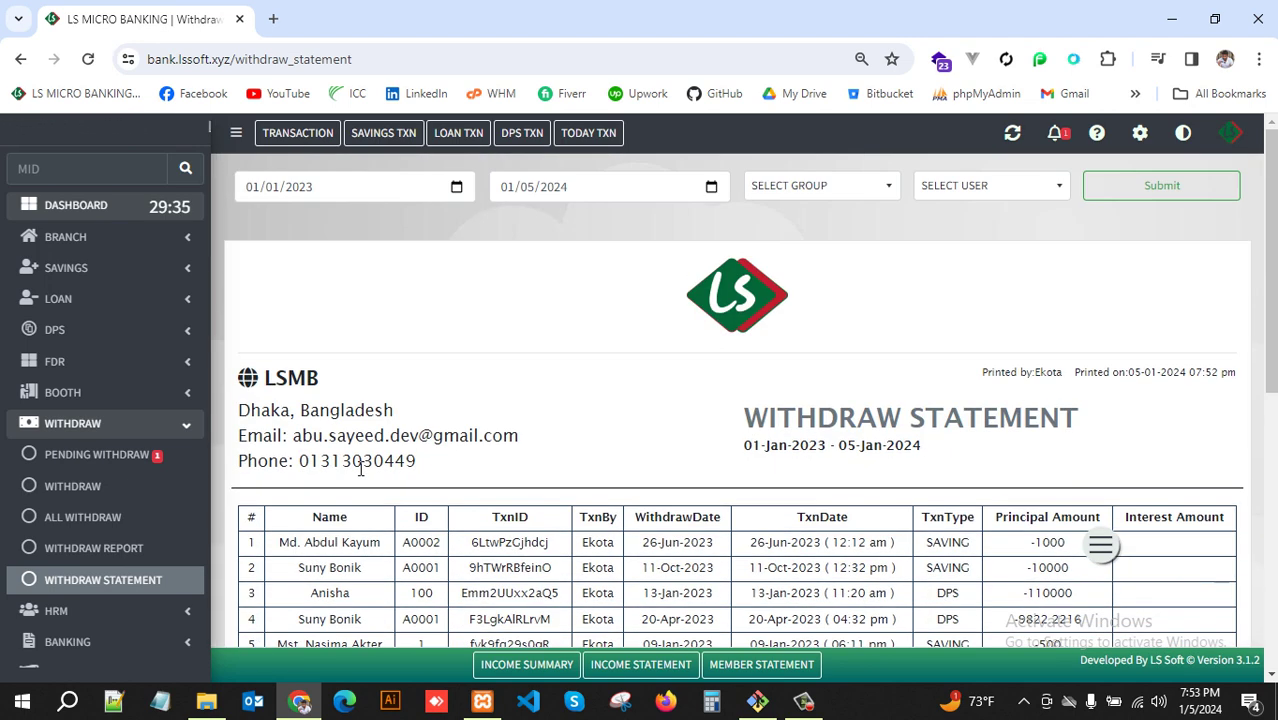
click(790, 183)
click(813, 300)
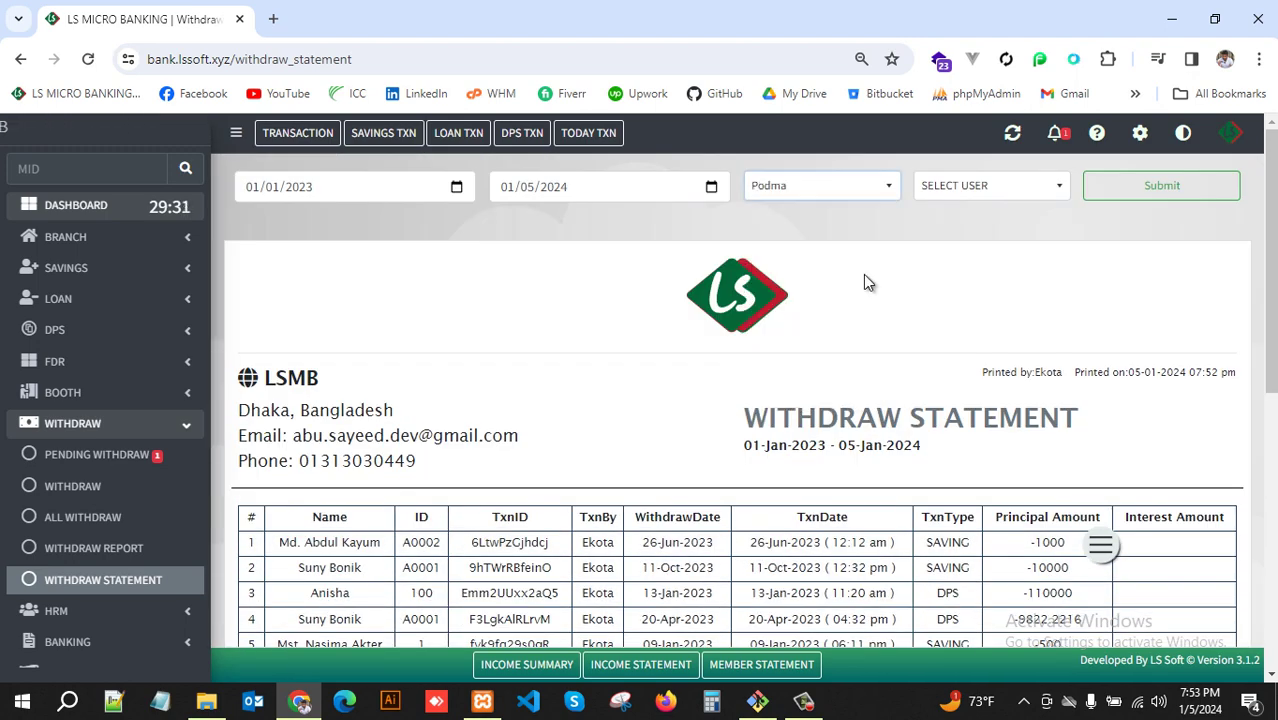
click(1162, 190)
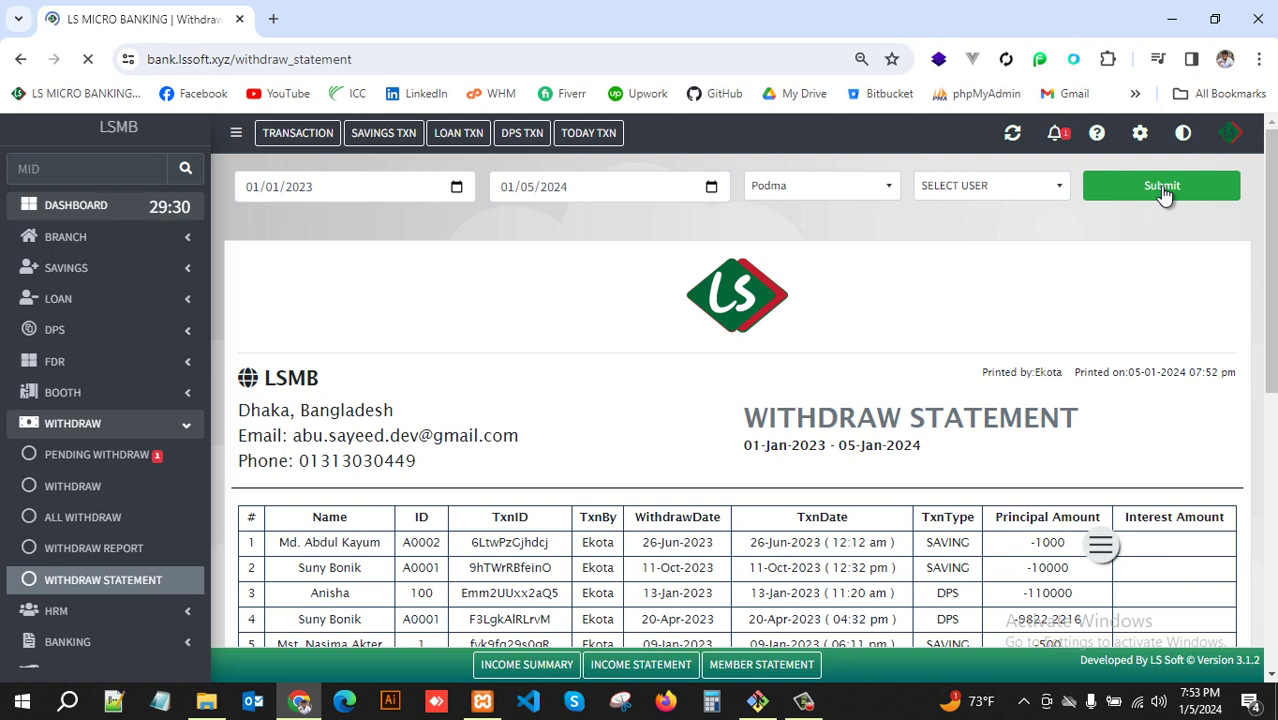
scroll(740, 443, down, 1)
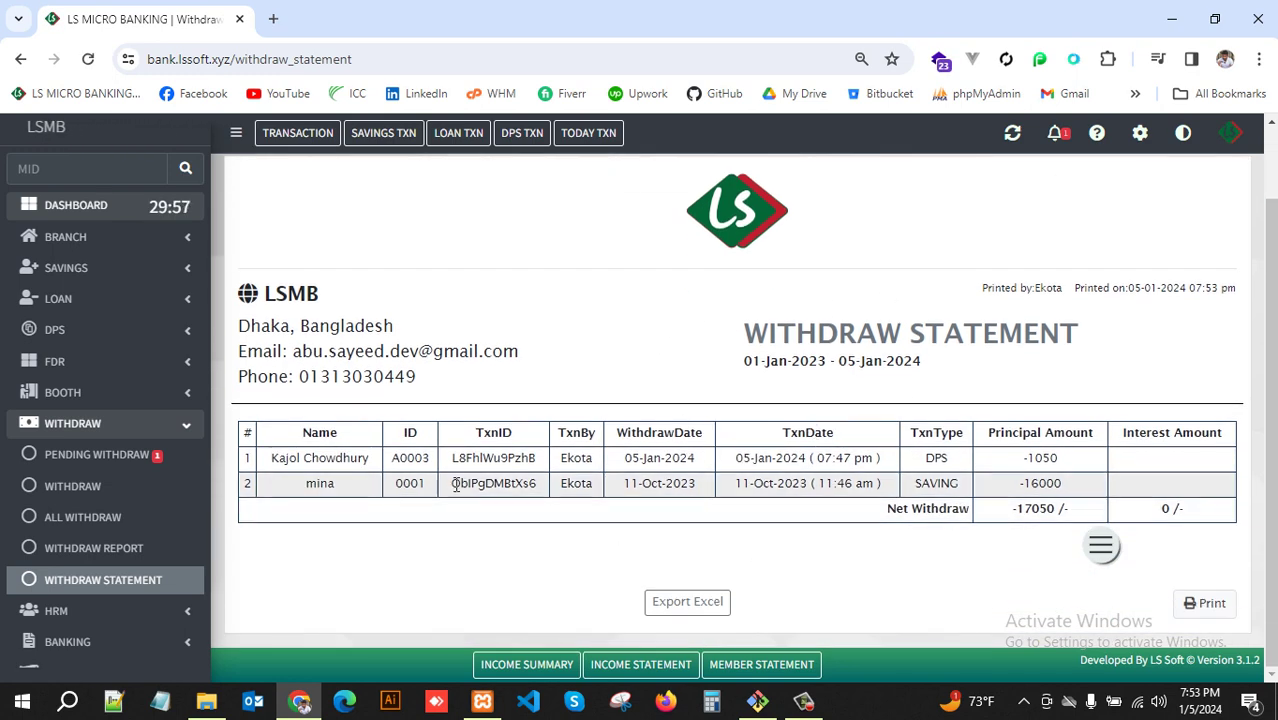
scroll(750, 371, up, 1)
scroll(731, 478, down, 1)
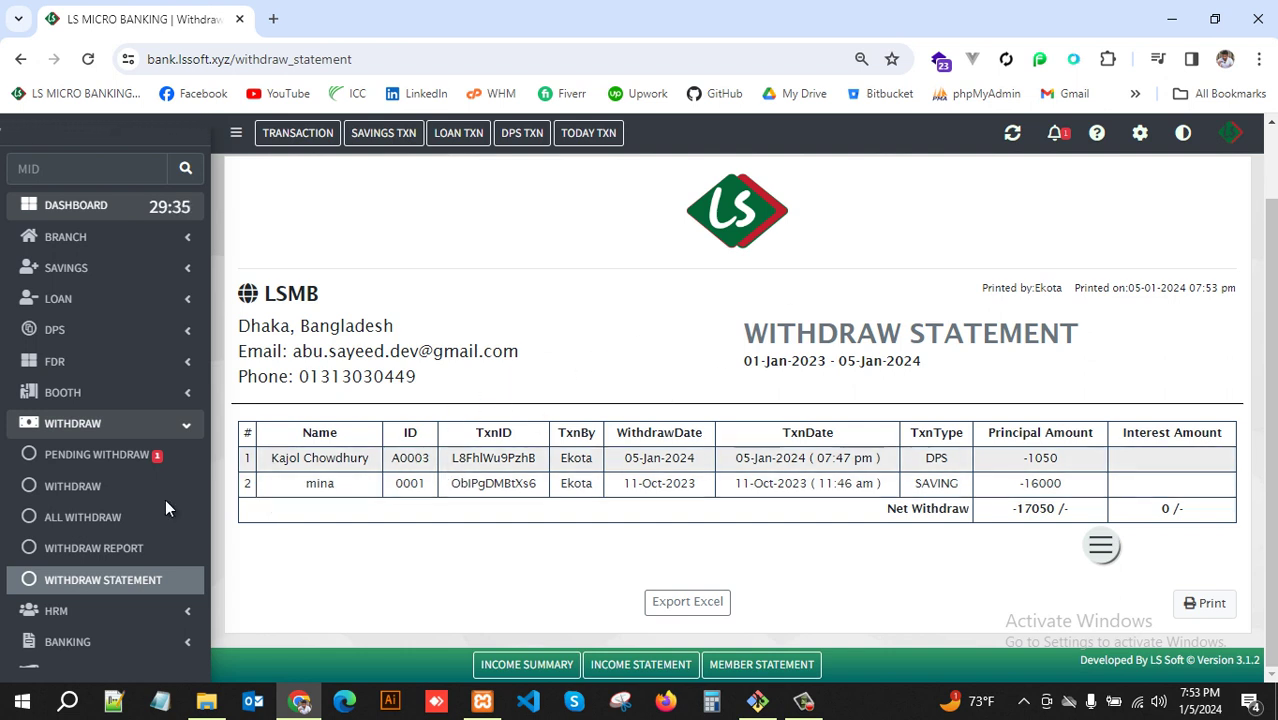
- Revisit the withdraw entry page and open the list of pending withdraw requests
click(88, 488)
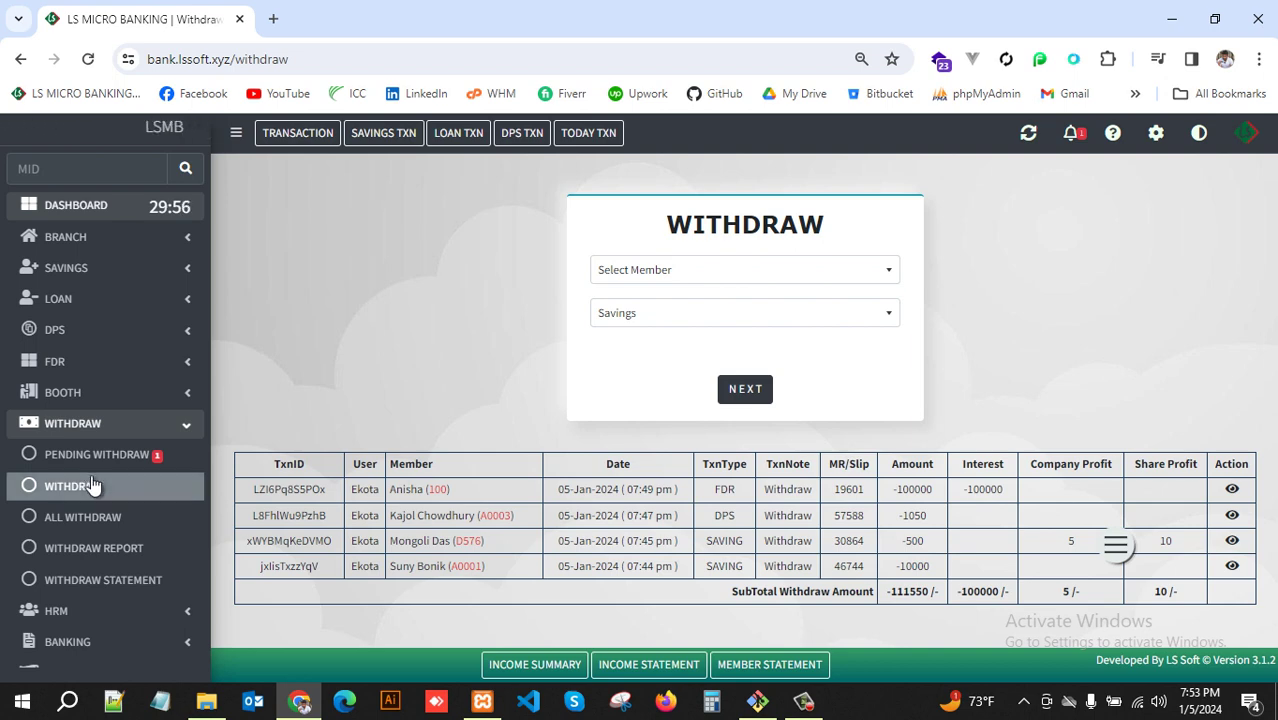
click(135, 456)
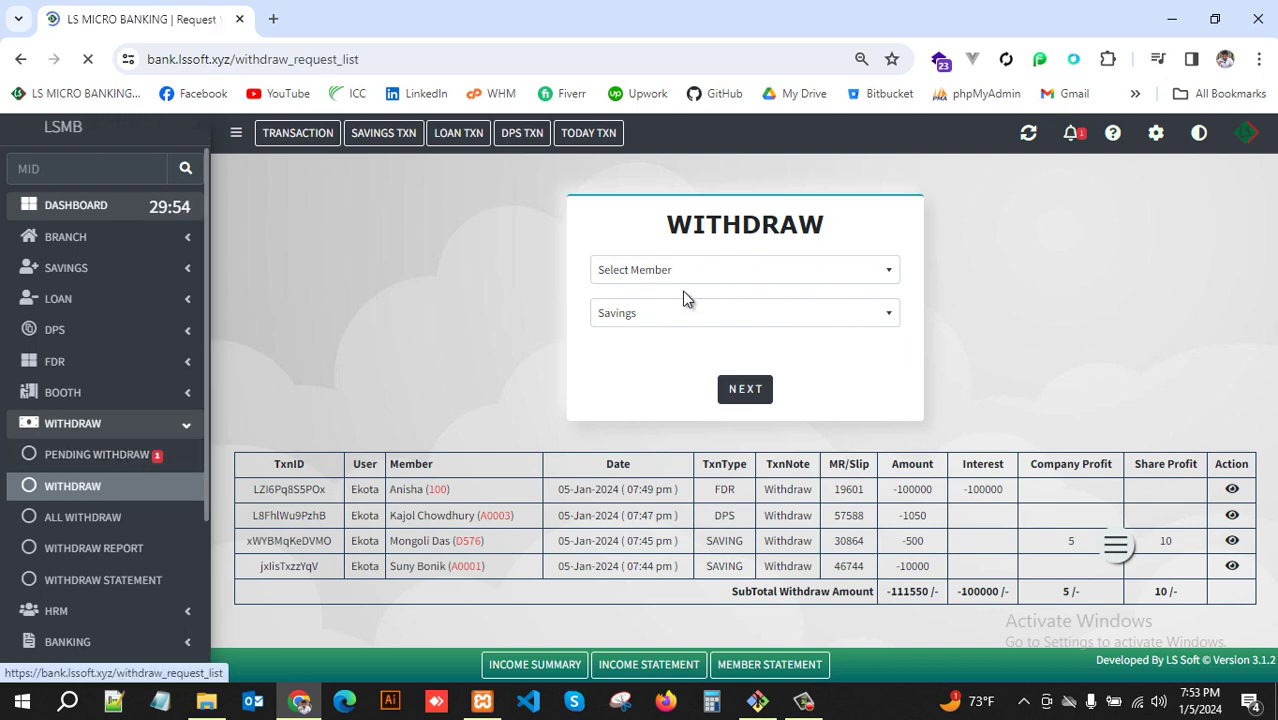